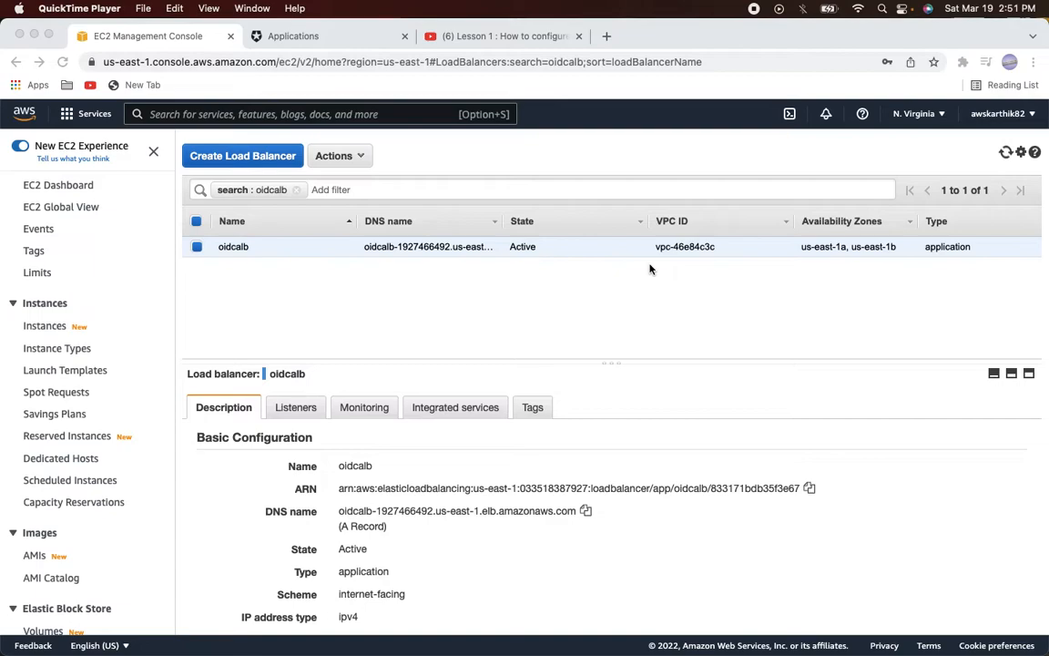
Search for Auth0 and start the developer sign-up with a Google account
click(608, 37)
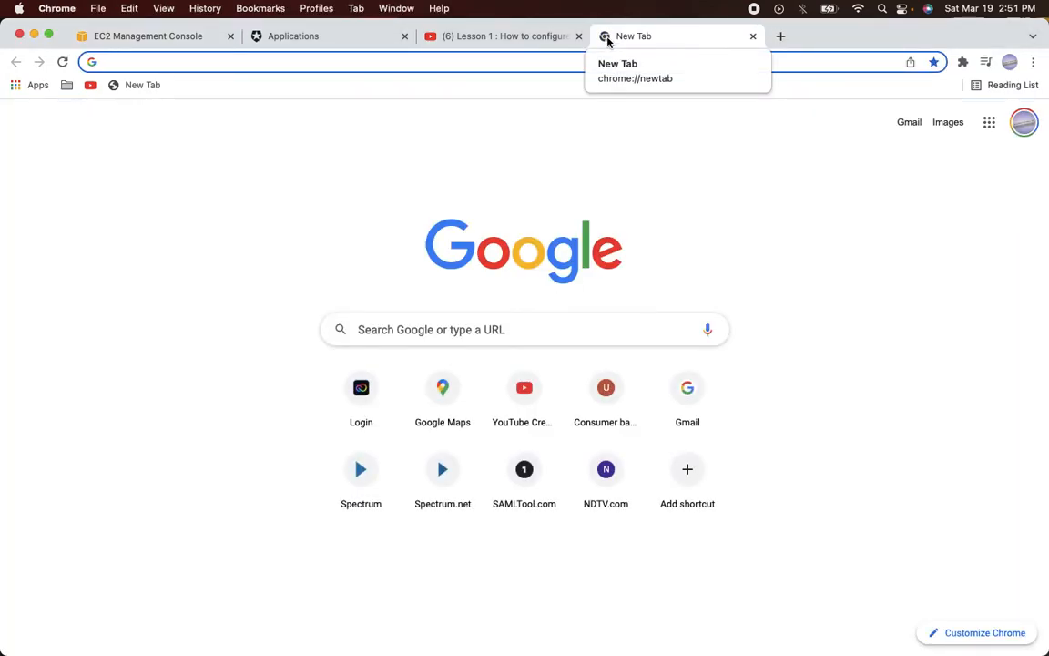
text(auth0)
key(Return)
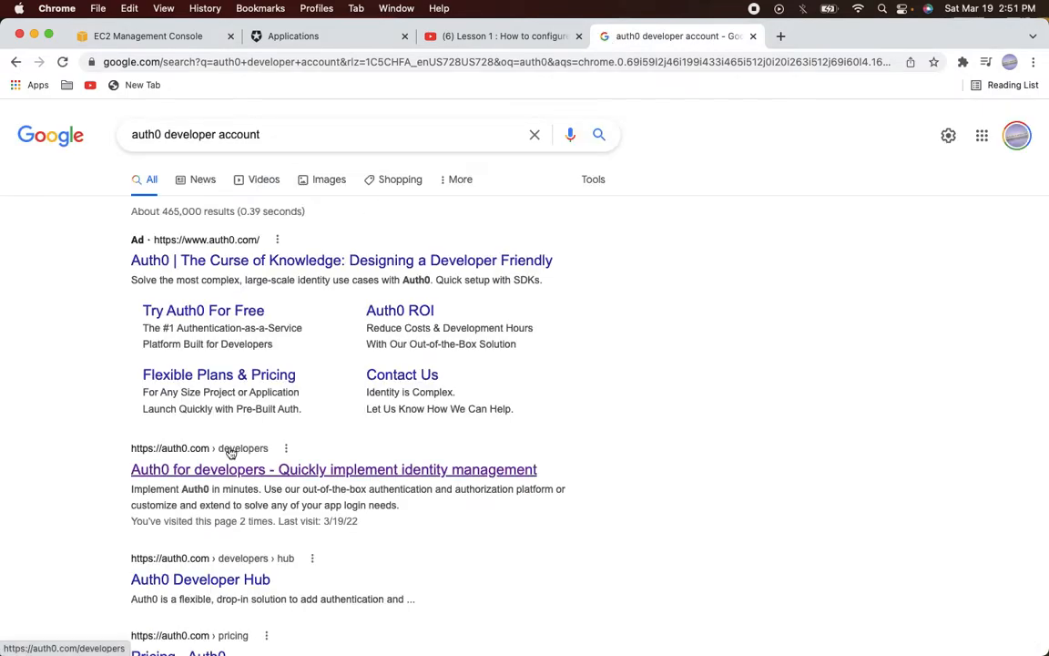
click(242, 470)
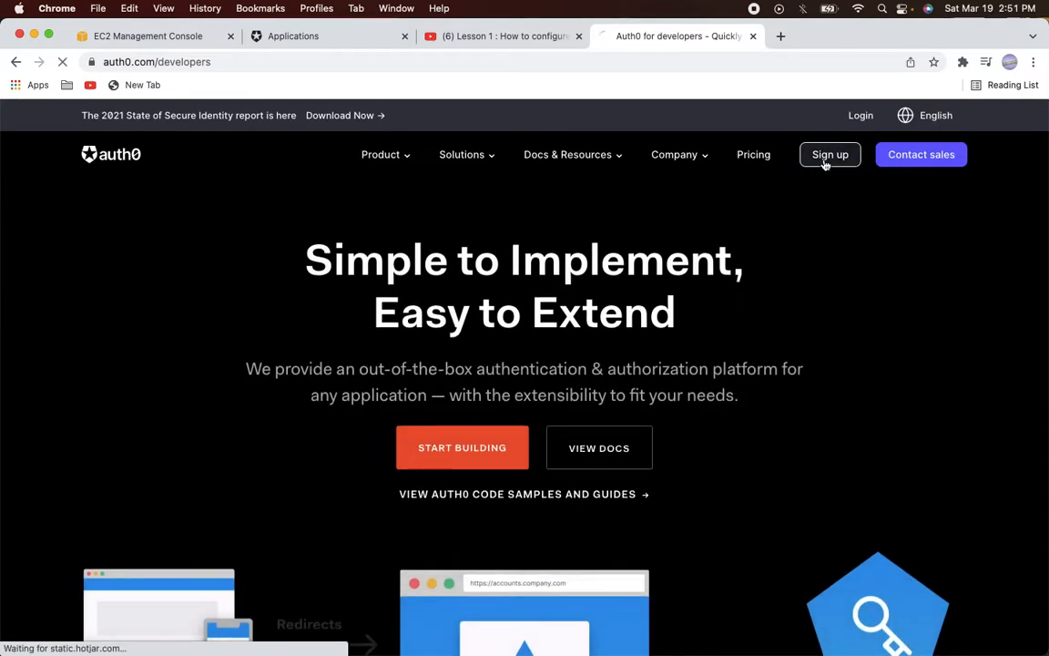
click(825, 162)
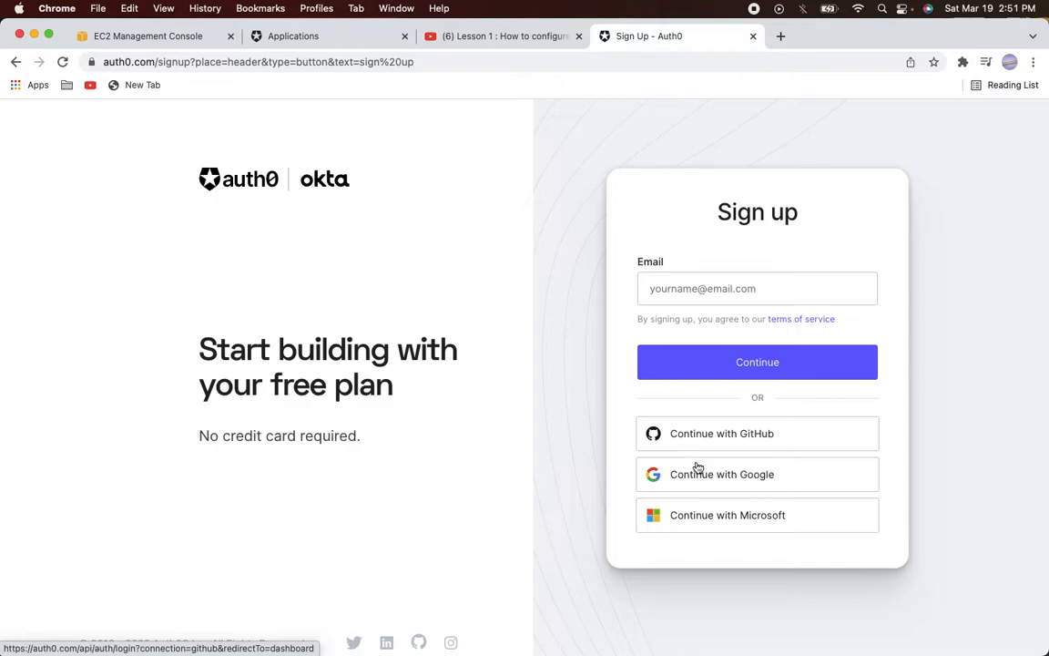
click(734, 478)
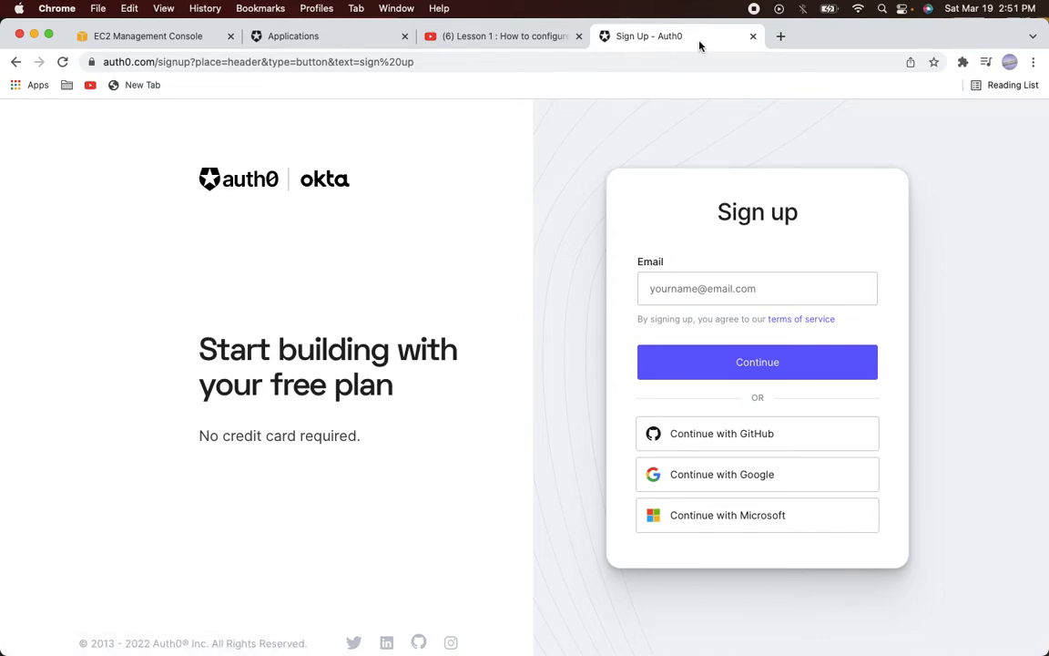
Close the sign-up page and check the Auth0 dashboard and lesson video, ending on the load balancer details
click(752, 37)
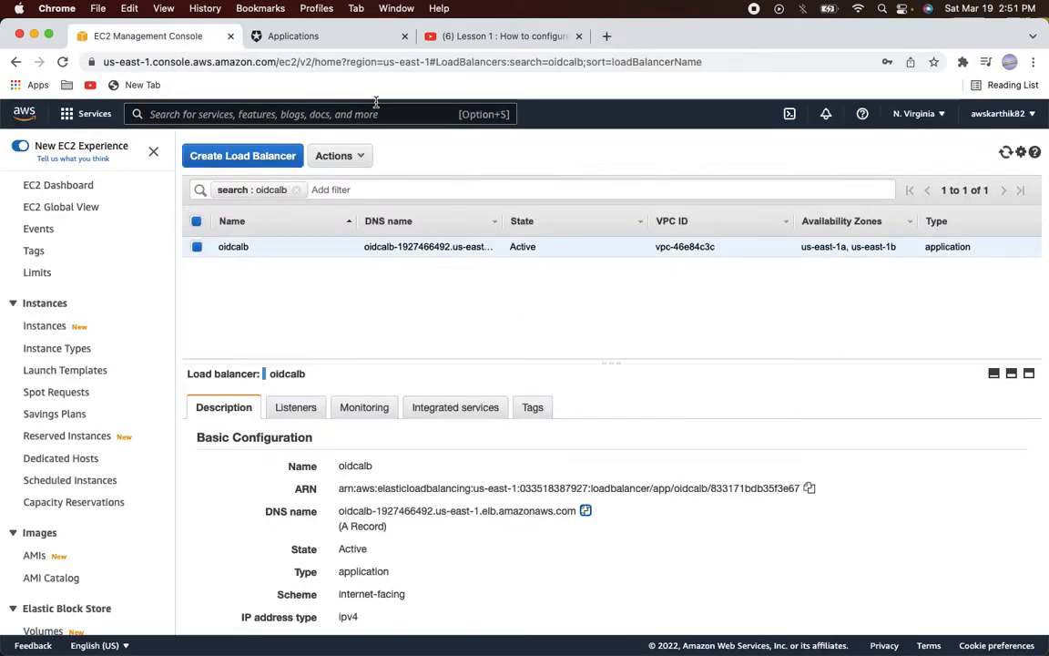
click(320, 39)
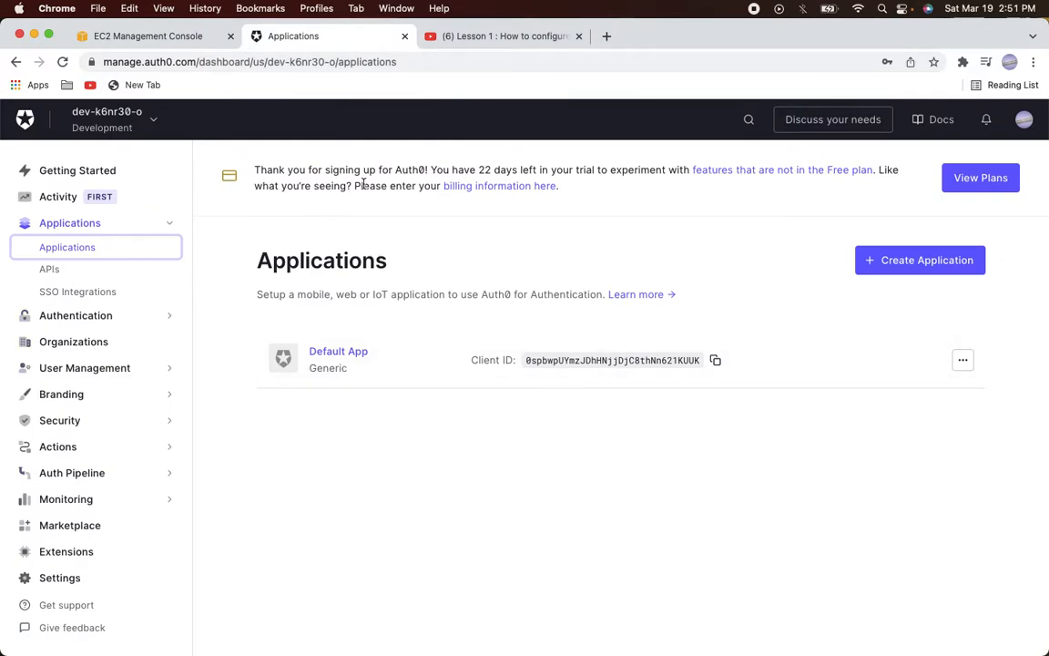
click(176, 44)
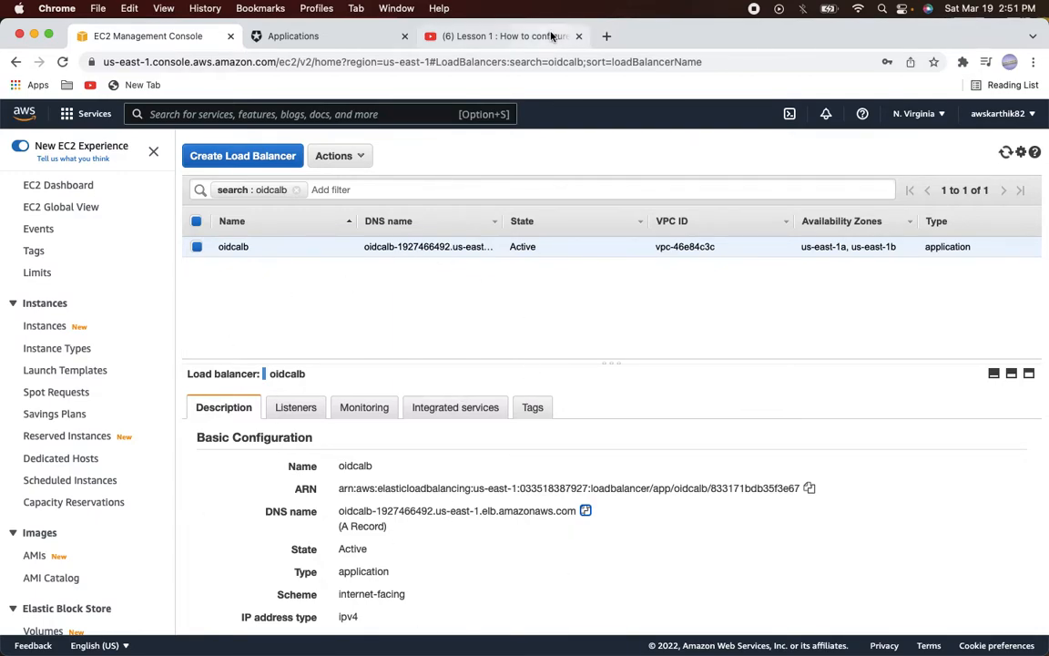
click(464, 36)
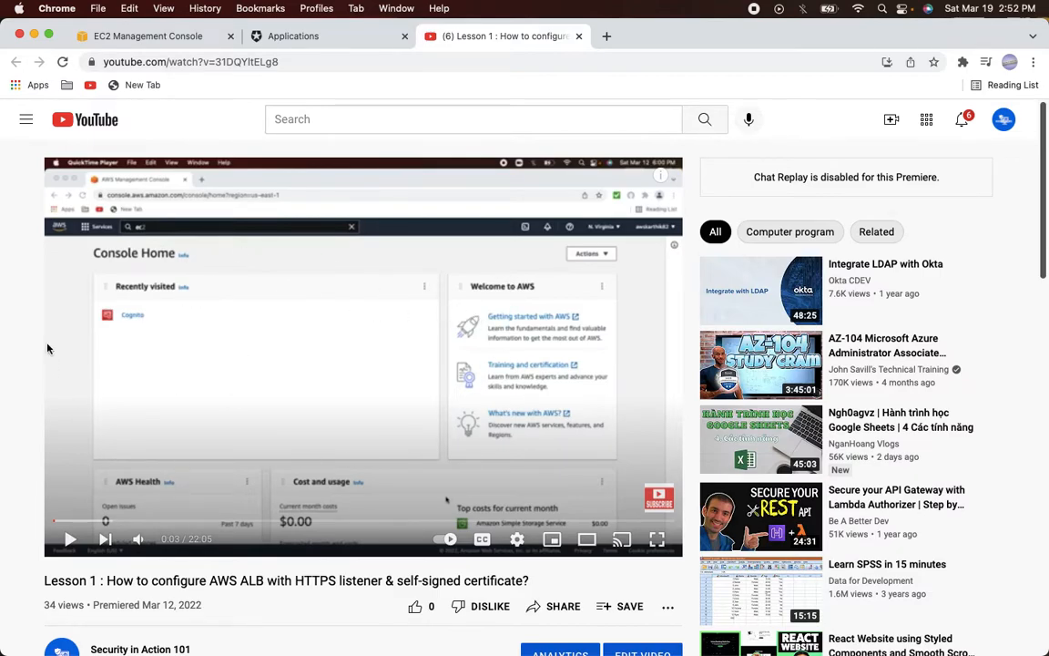
click(134, 36)
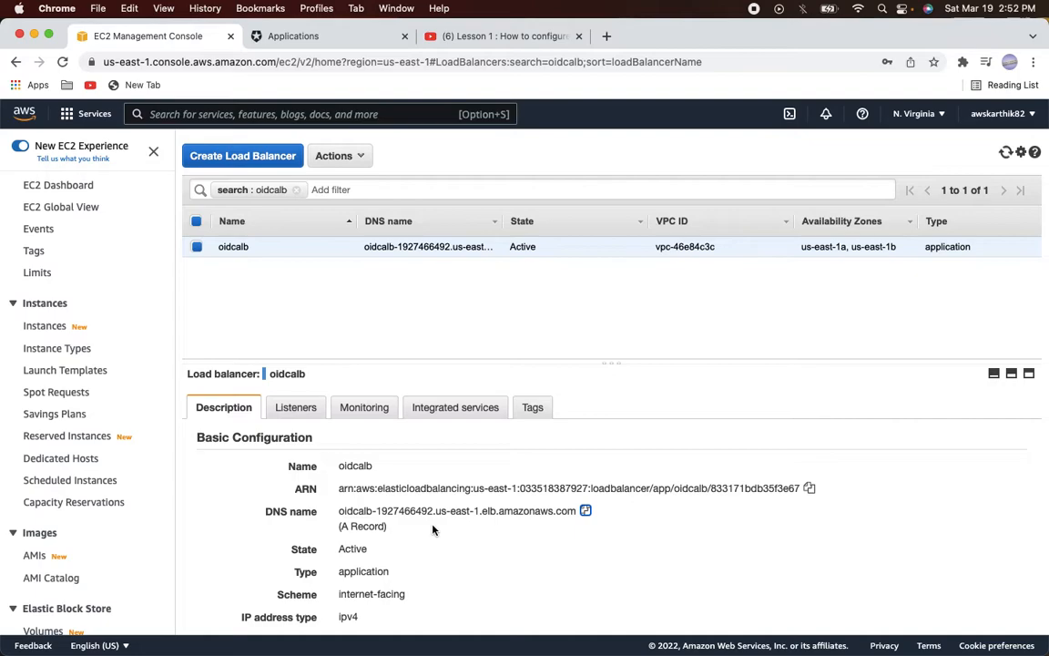
click(586, 512)
key(super+Tab)
key(super+Tab)
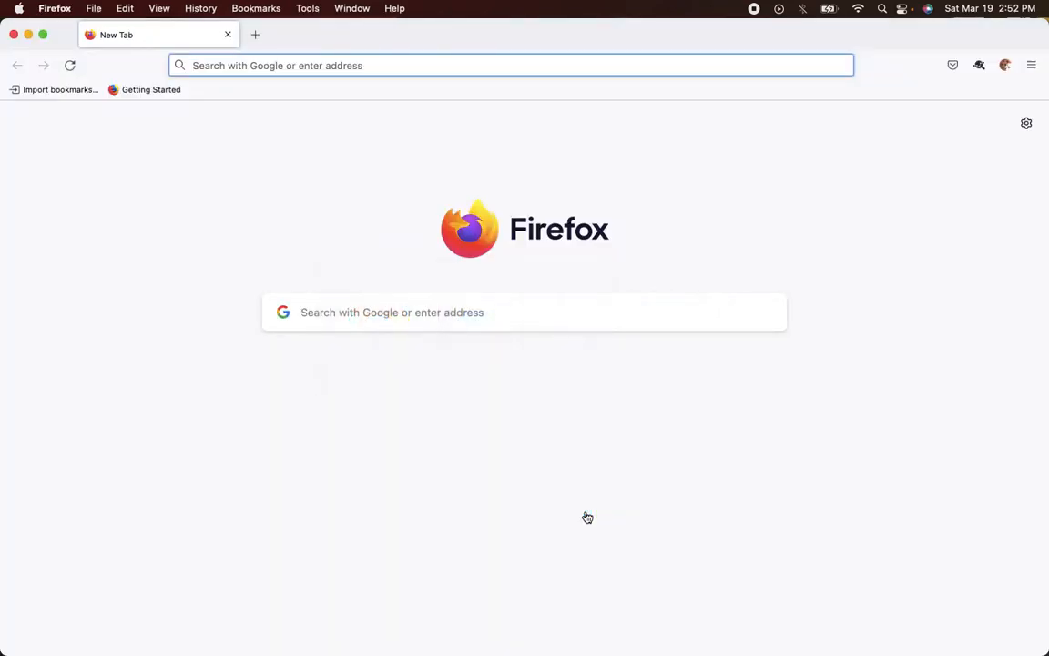
text(https://)
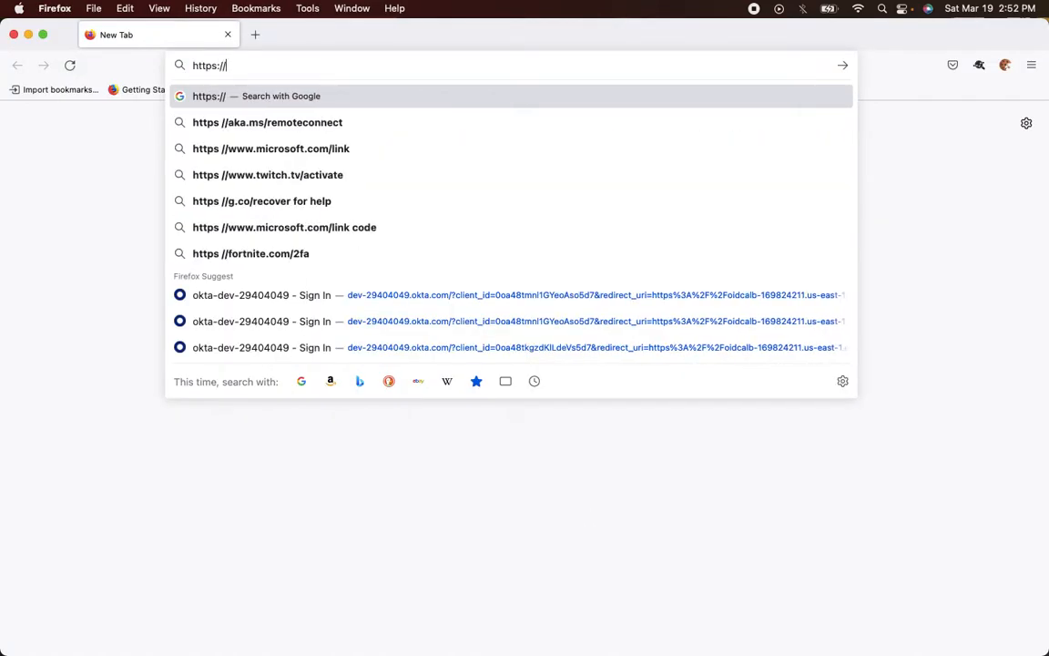
key(super+v)
key(Return)
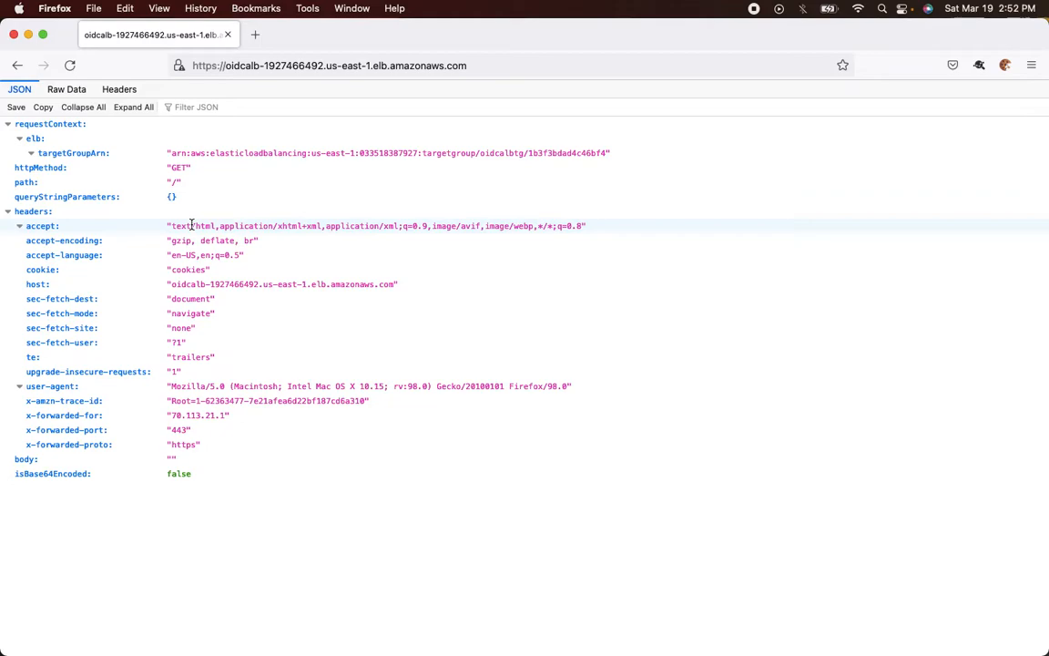
key(super+Tab)
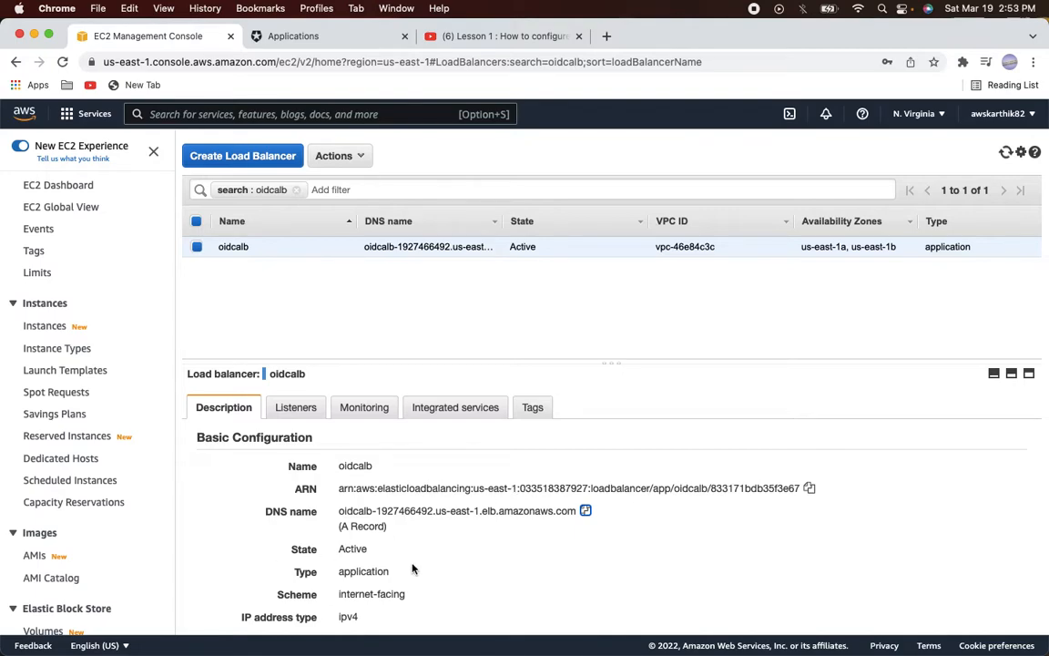
View the HTTPS:443 listener rules, whose default rule forwards to oidcalbtg, rechecking the Firefox response
click(297, 411)
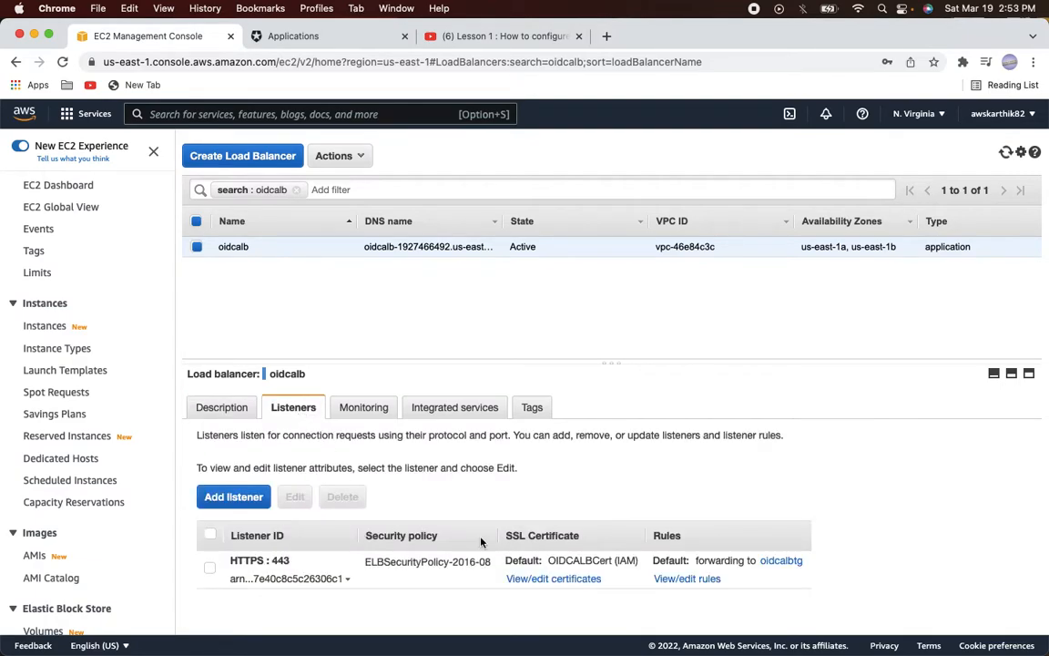
click(682, 581)
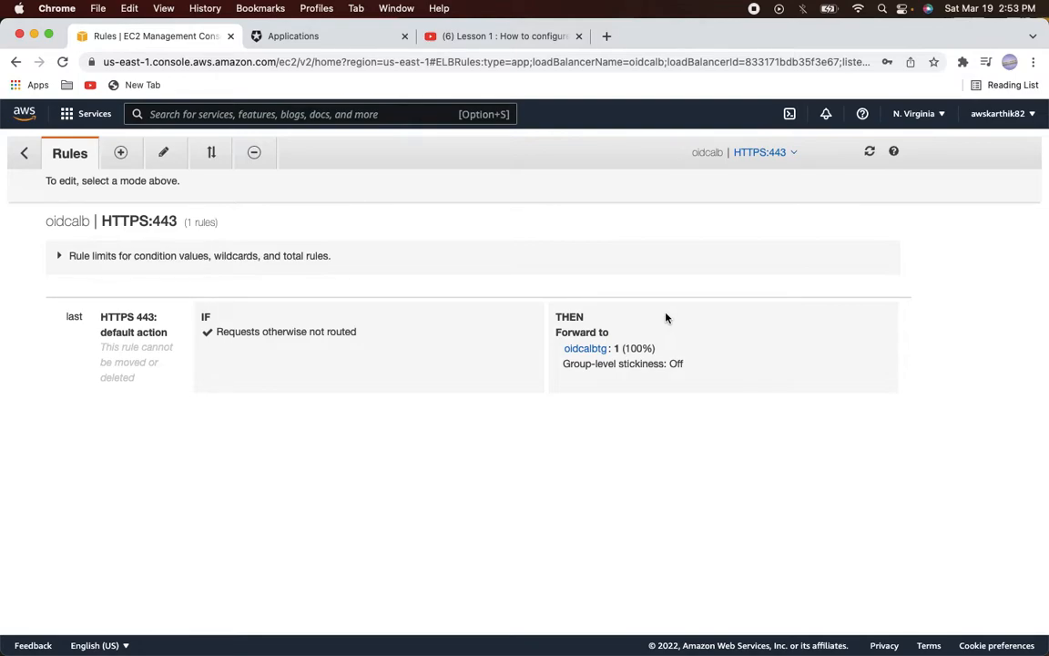
key(super+Tab)
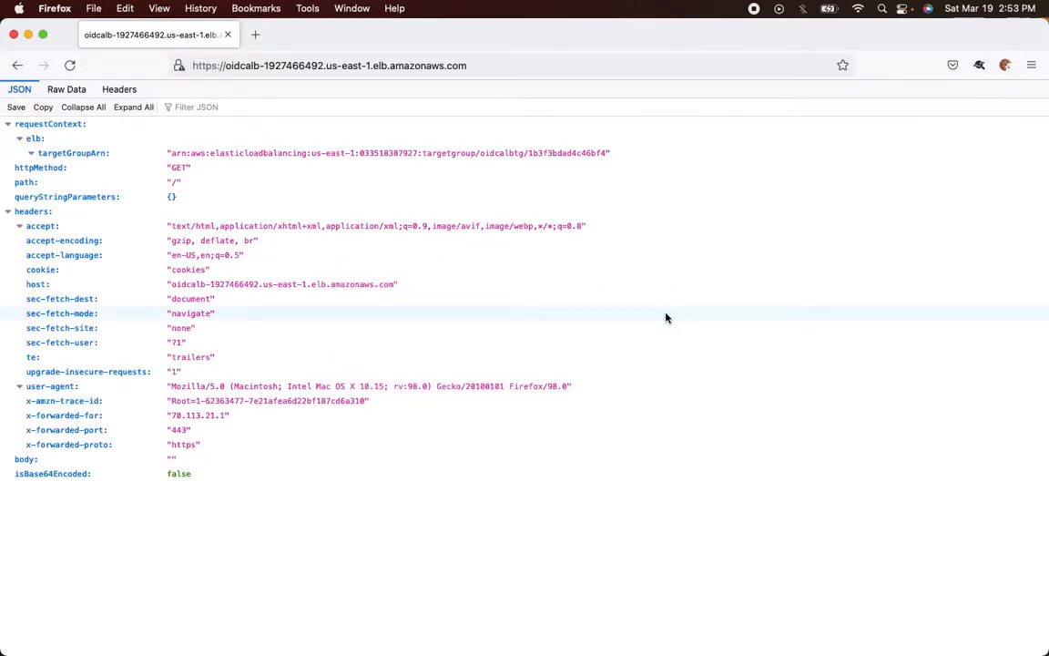
key(super+Tab)
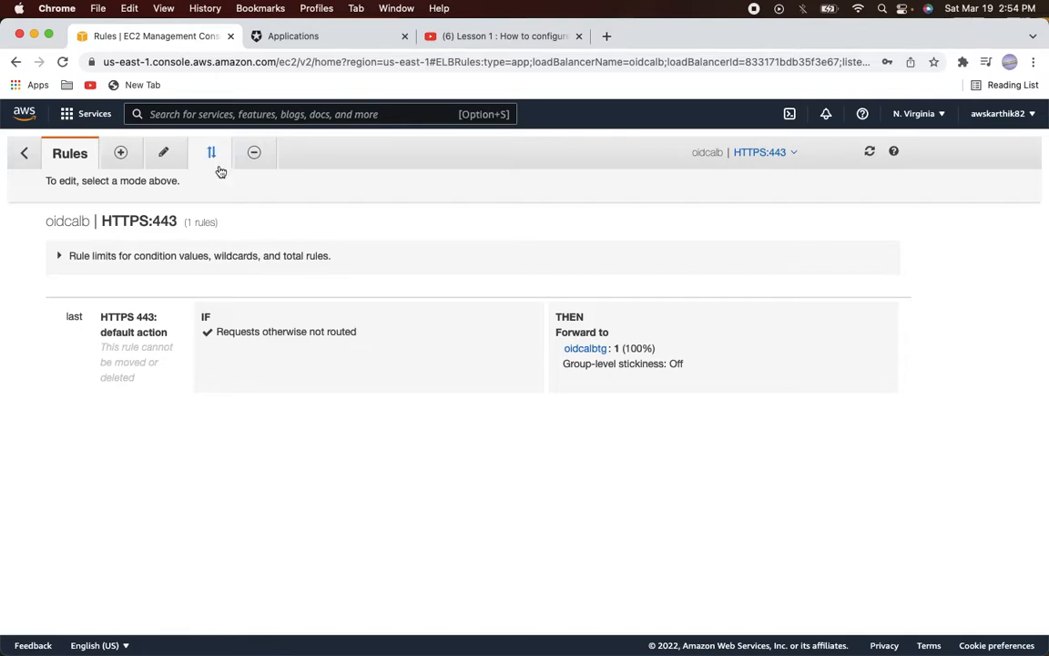
From the Auth0 Applications list, create a Regular Web Application named oidcalbclientapp
click(297, 39)
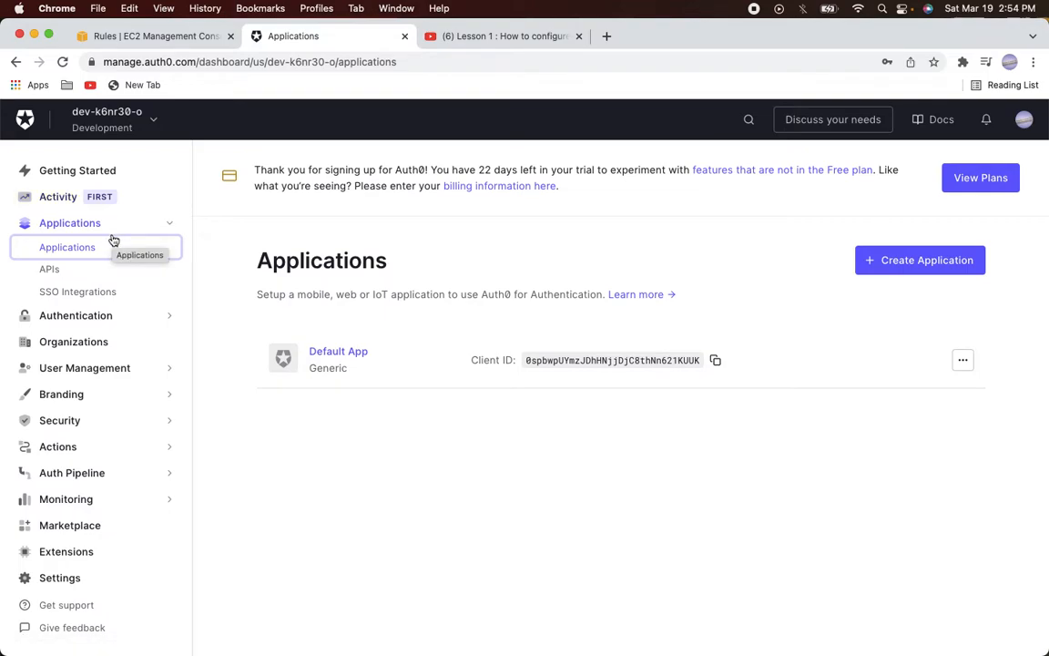
click(68, 223)
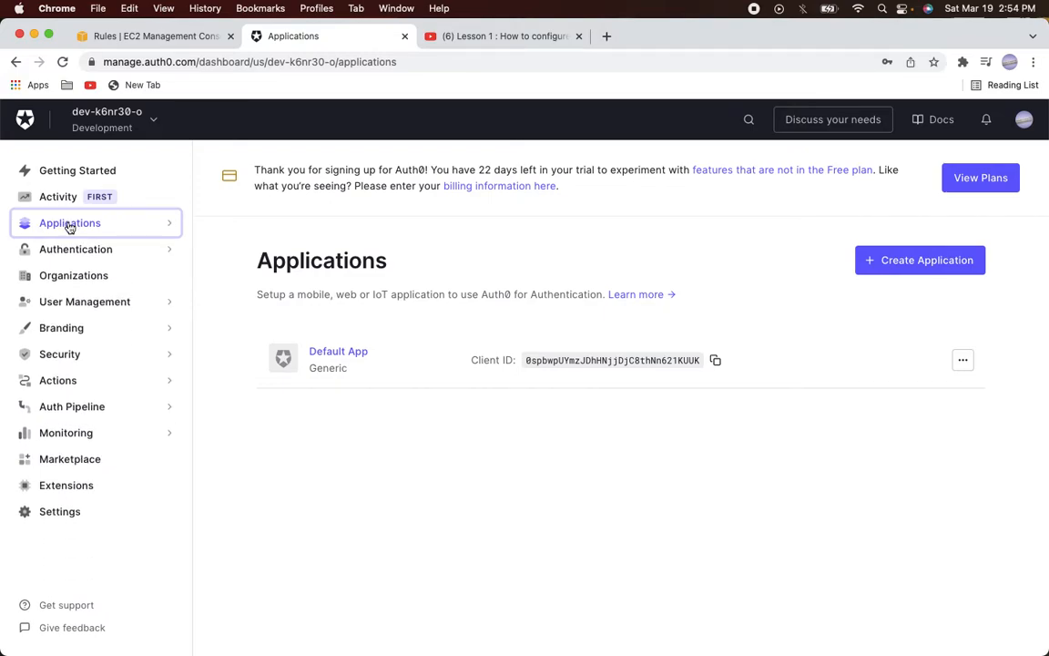
click(60, 230)
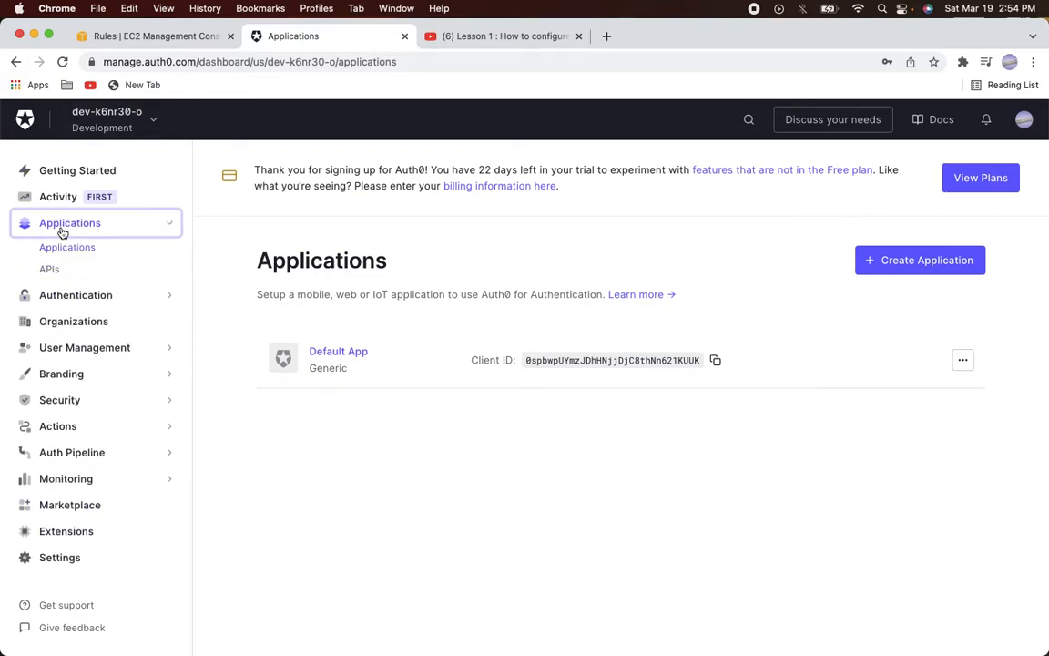
click(64, 248)
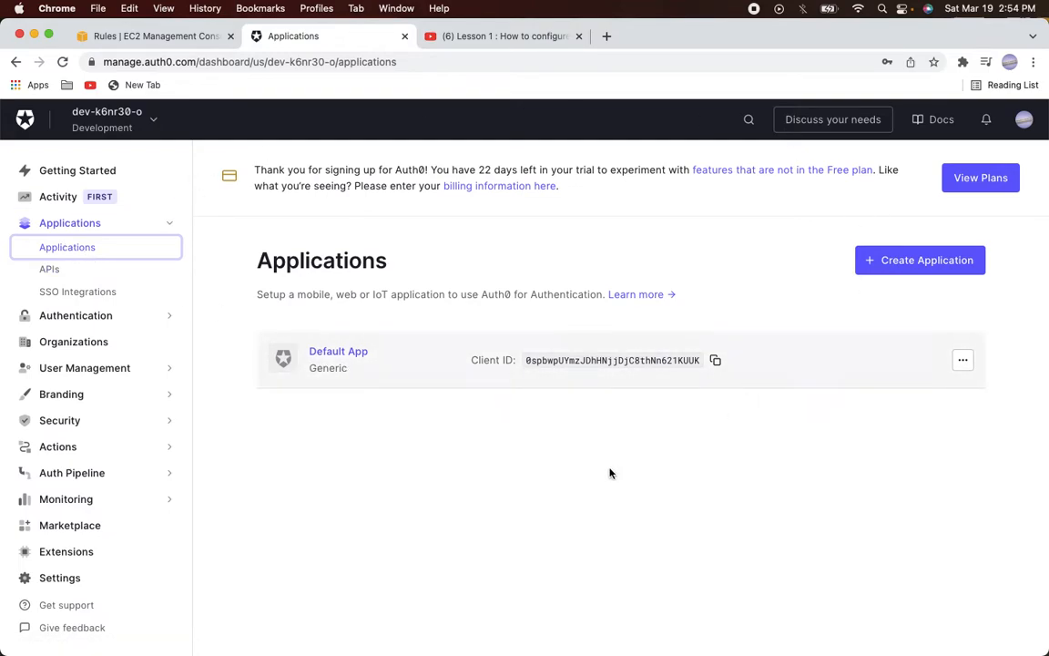
click(890, 272)
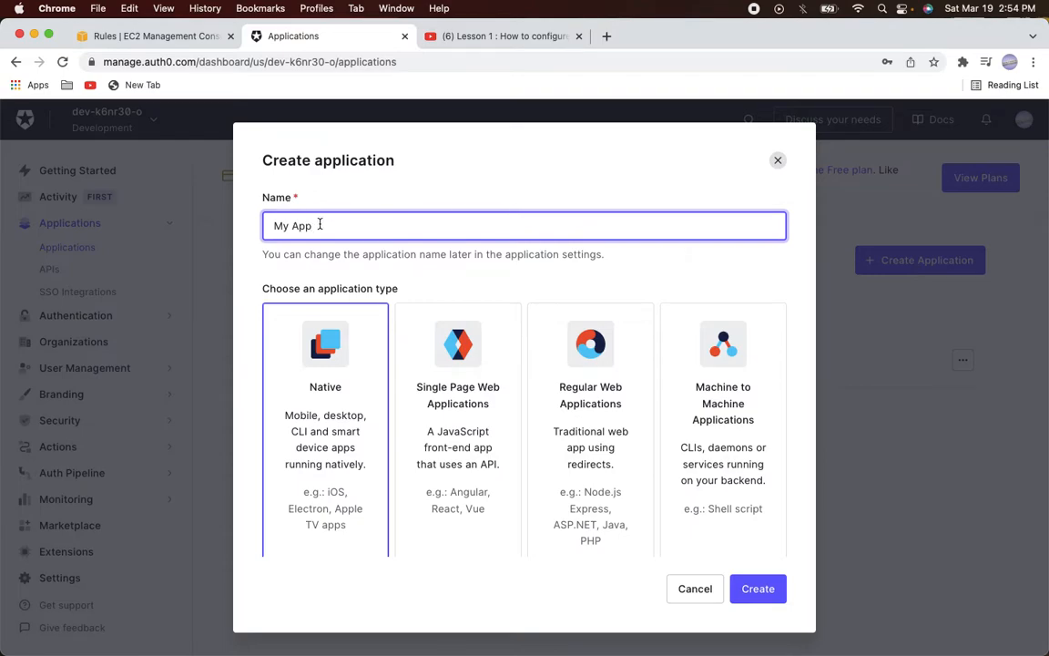
drag(321, 224, 246, 234)
text(o)
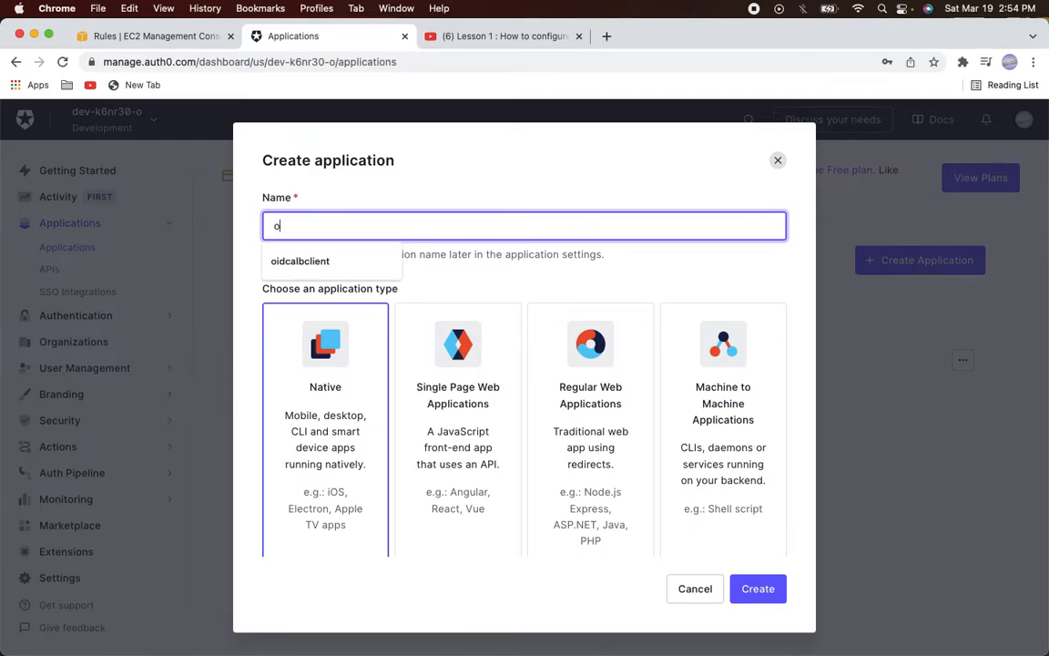
text(idcalbclientapp)
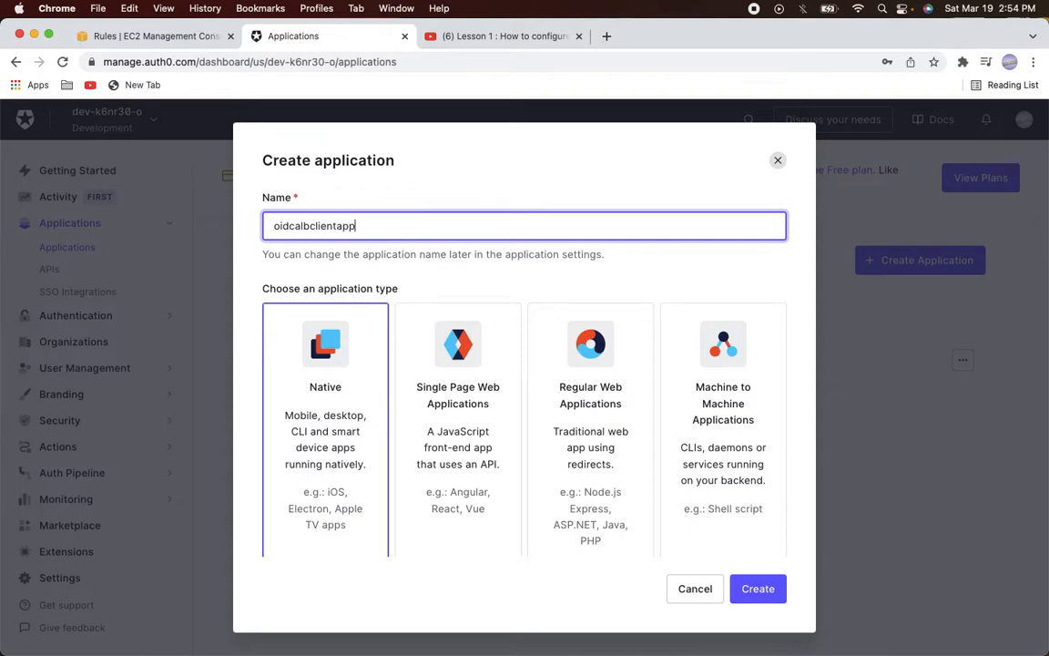
scroll(550, 230, down, 1)
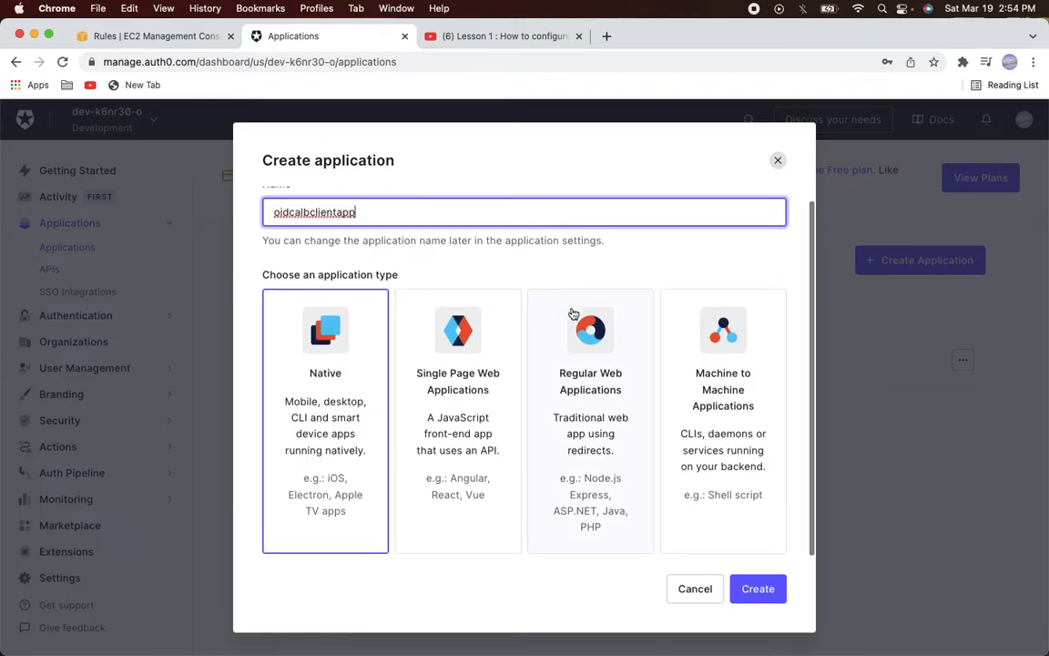
click(584, 344)
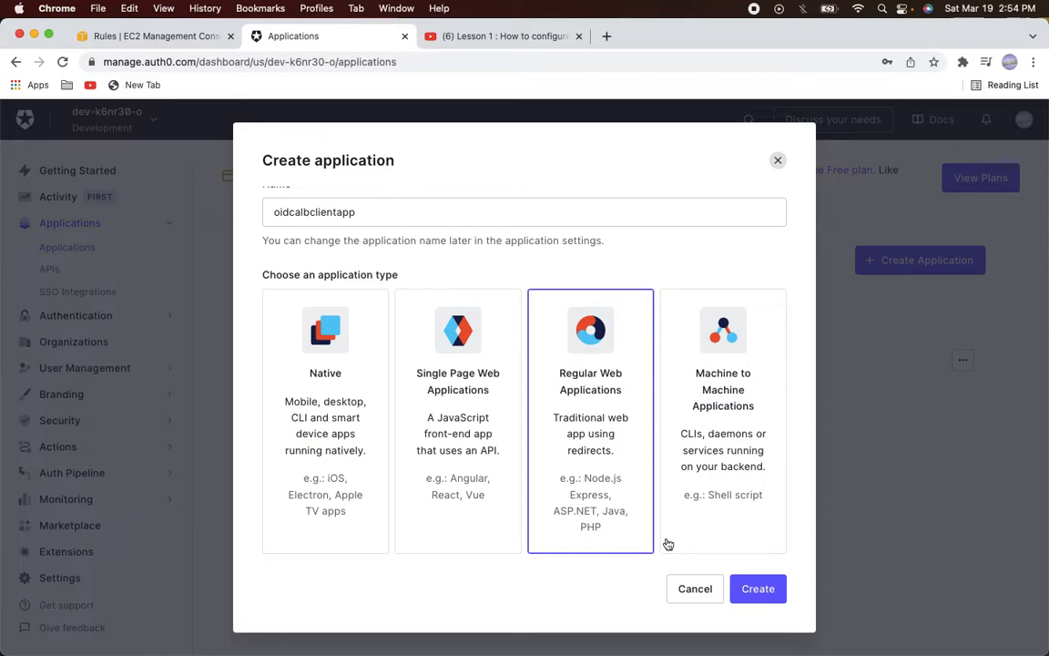
click(752, 589)
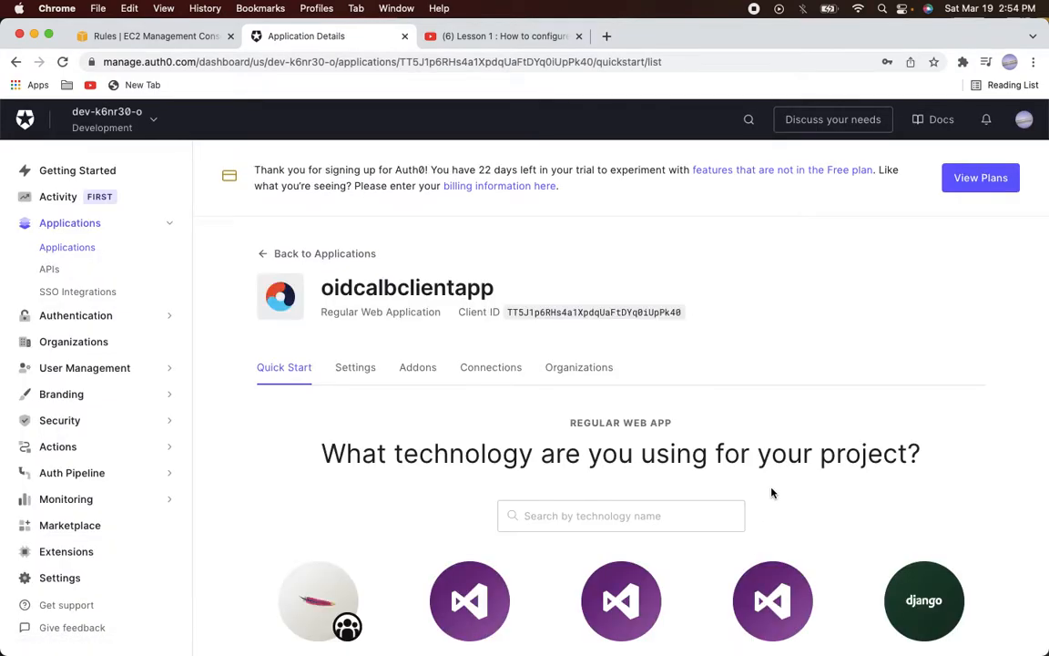
Review oidcalbclientapp's Settings tab down to the bottom and save the changes
click(368, 370)
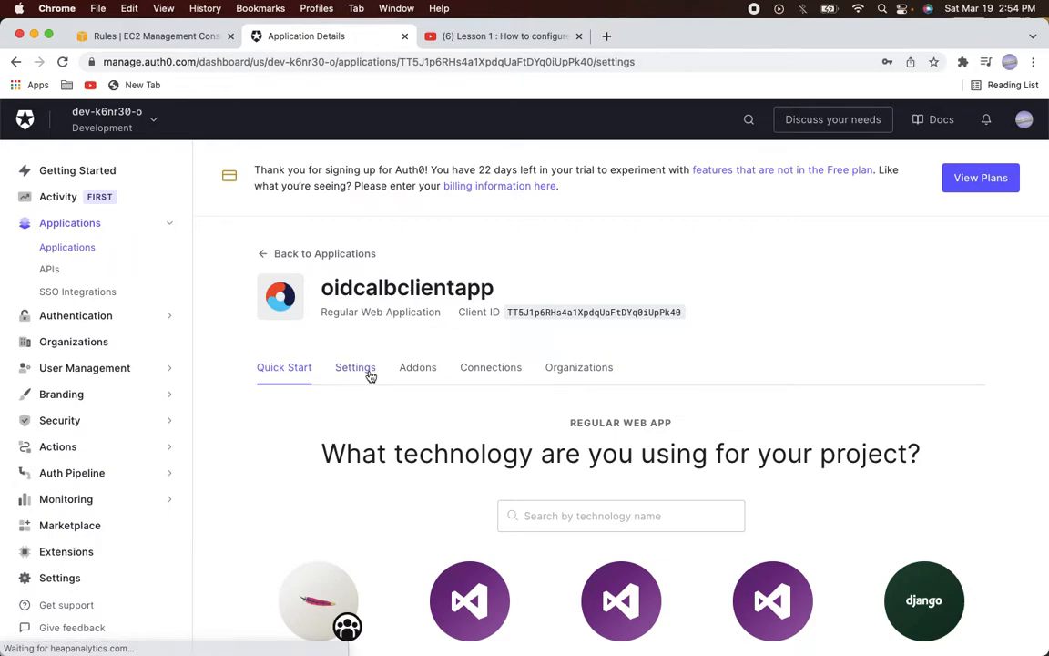
scroll(797, 431, down, 5)
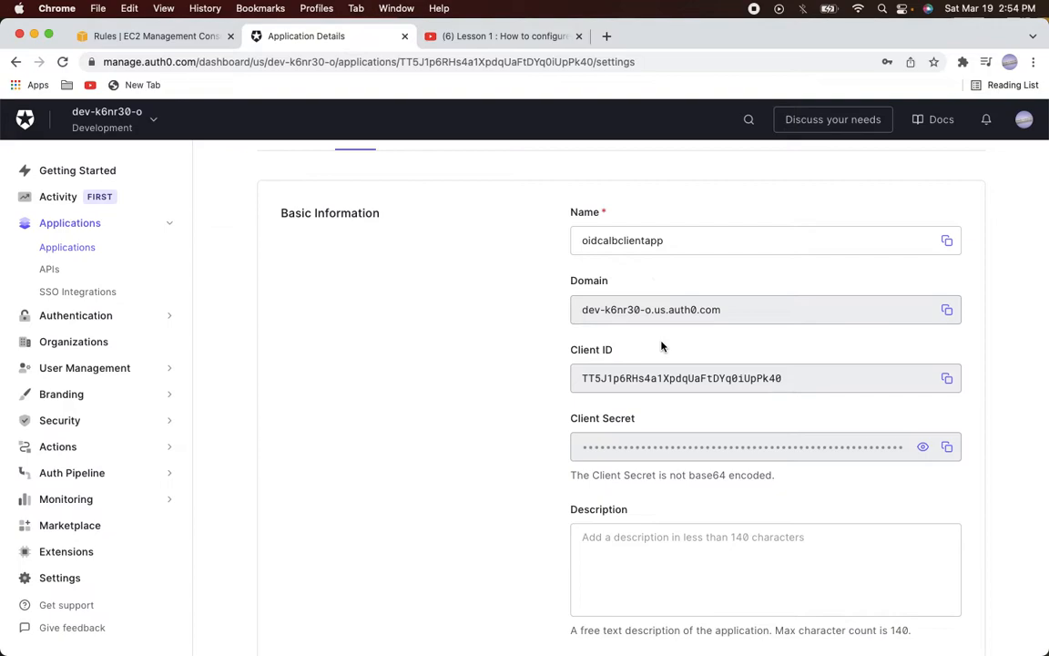
scroll(661, 394, down, 3)
scroll(662, 394, up, 1)
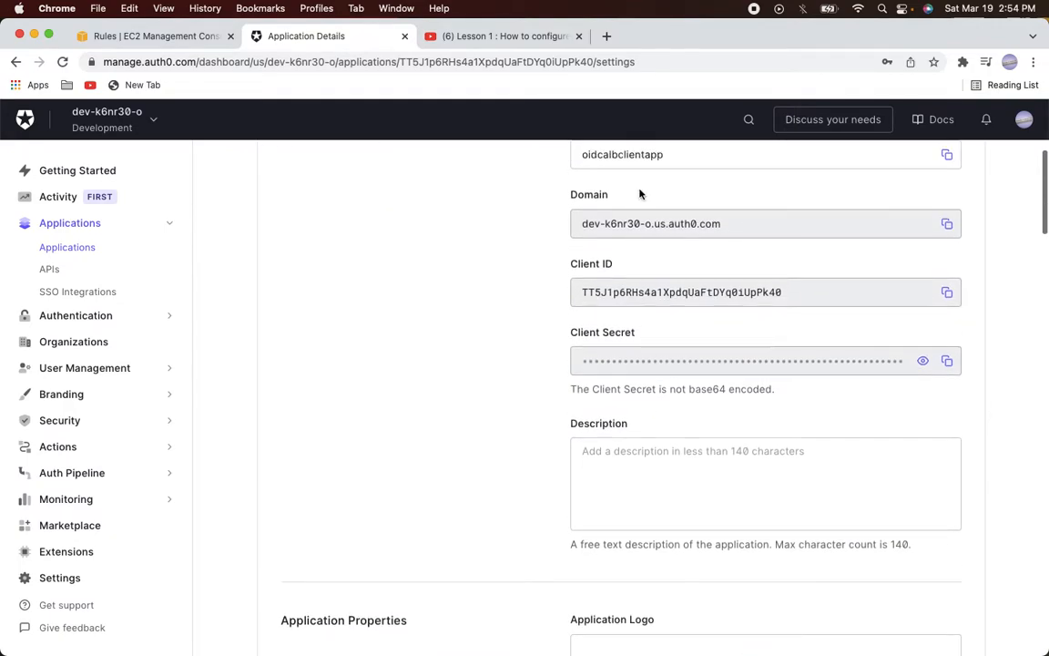
scroll(639, 383, down, 15)
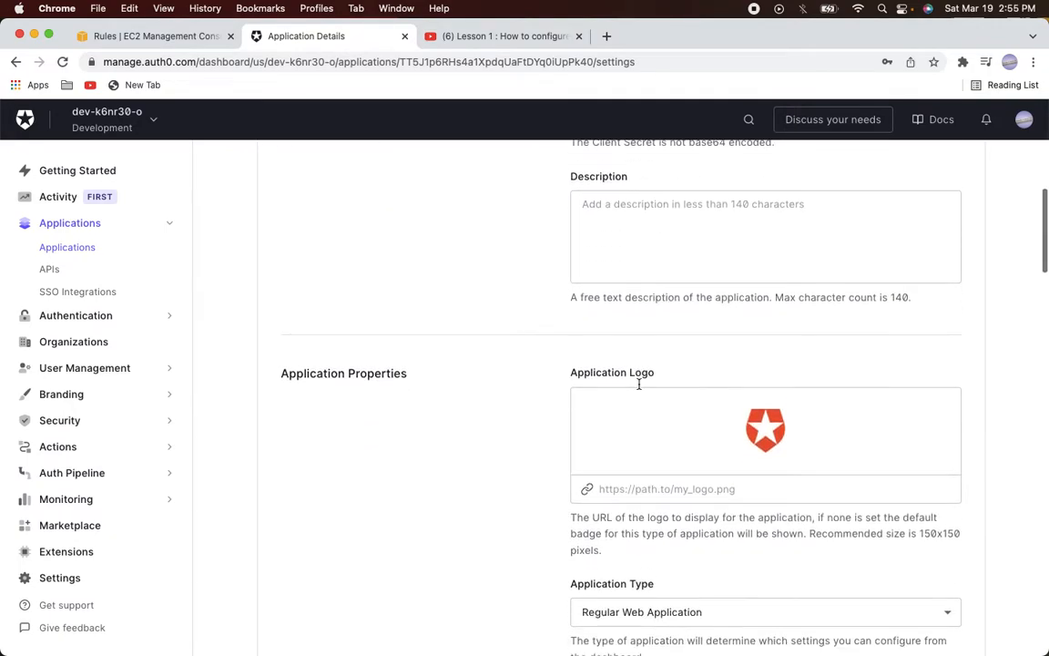
scroll(638, 389, down, 4)
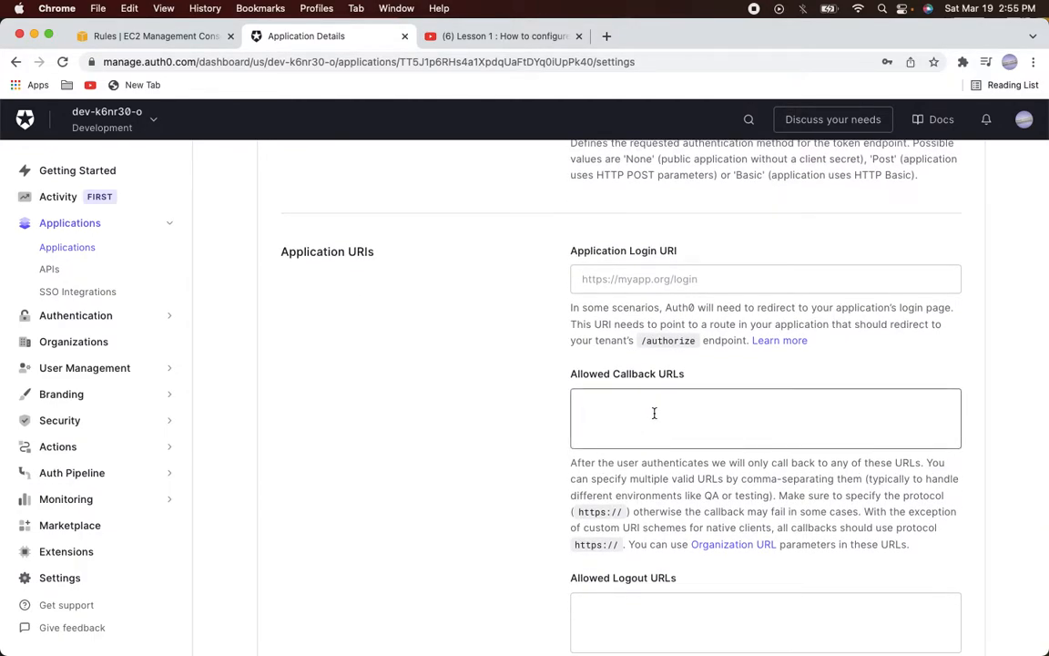
scroll(654, 413, down, 12)
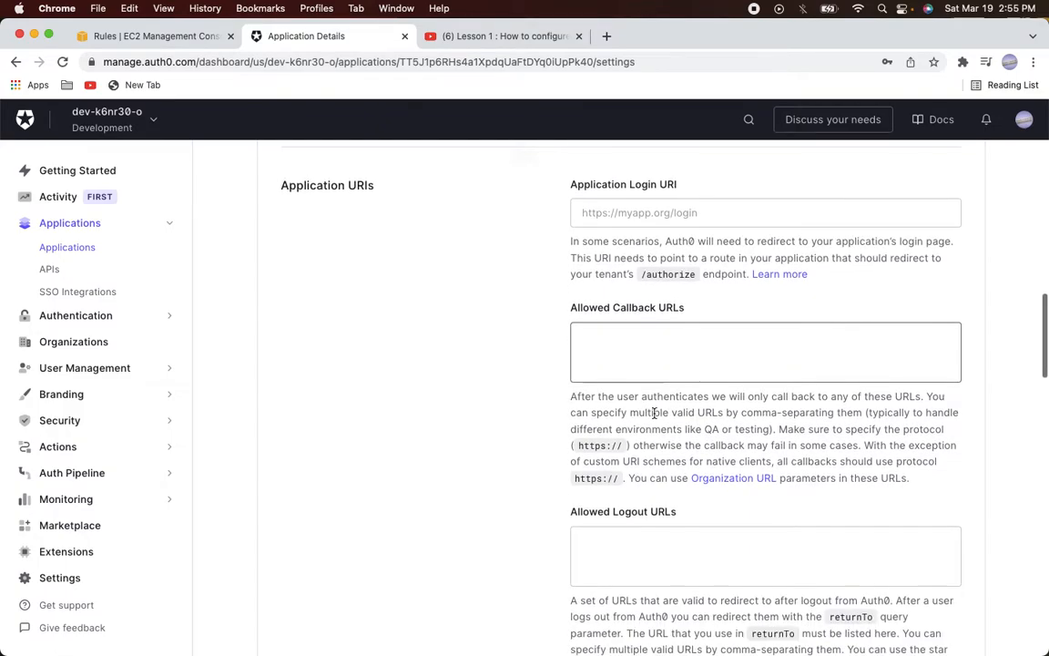
scroll(654, 413, down, 13)
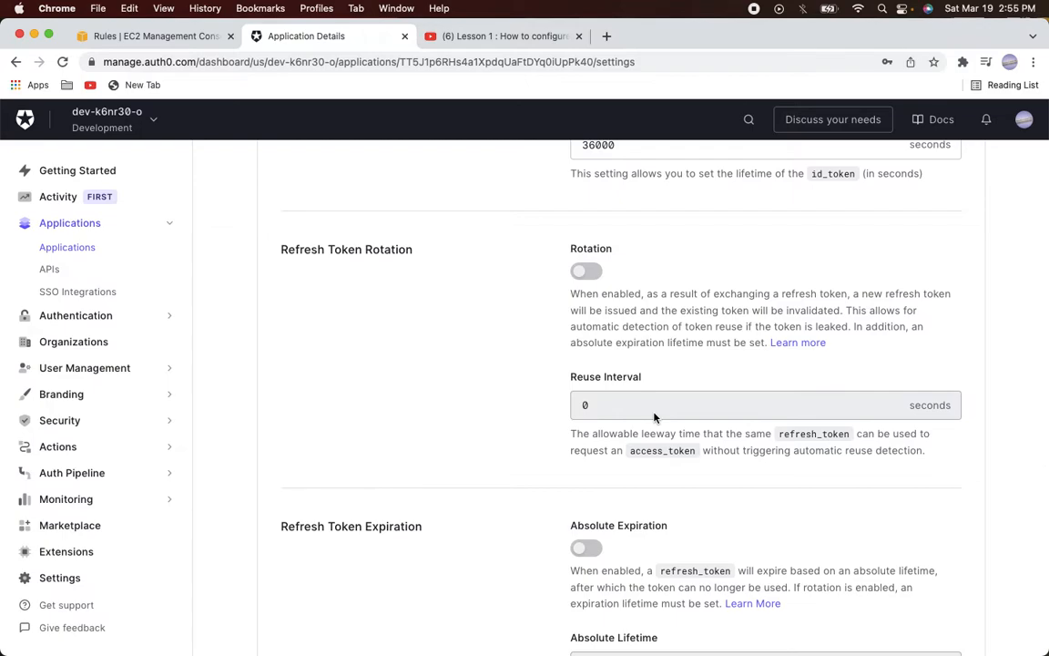
scroll(654, 415, down, 6)
scroll(654, 413, down, 8)
scroll(655, 415, up, 6)
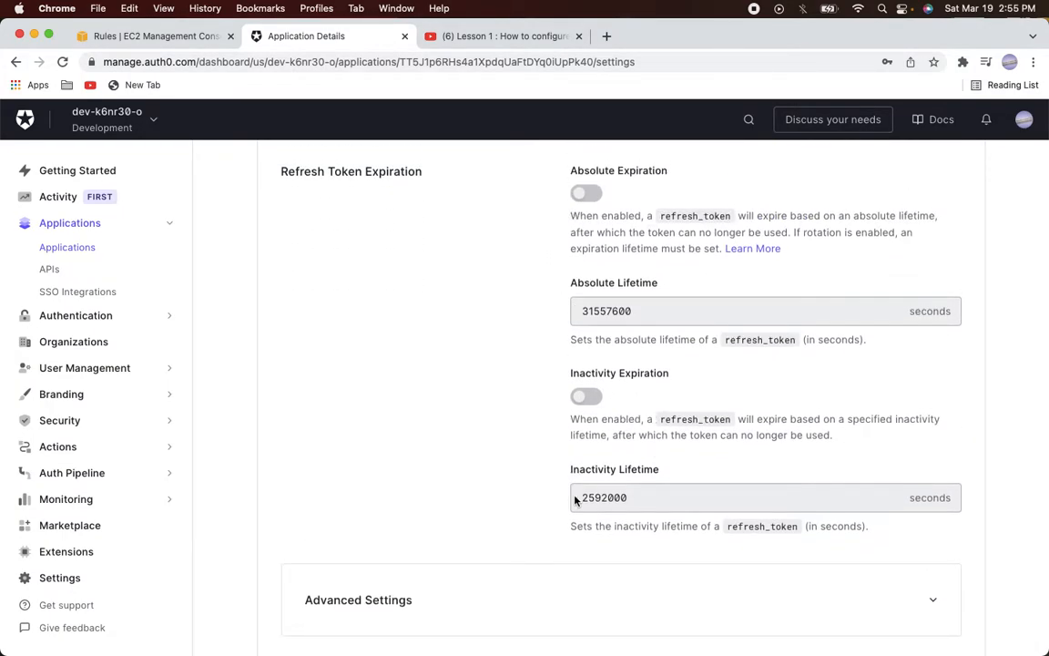
scroll(574, 496, down, 5)
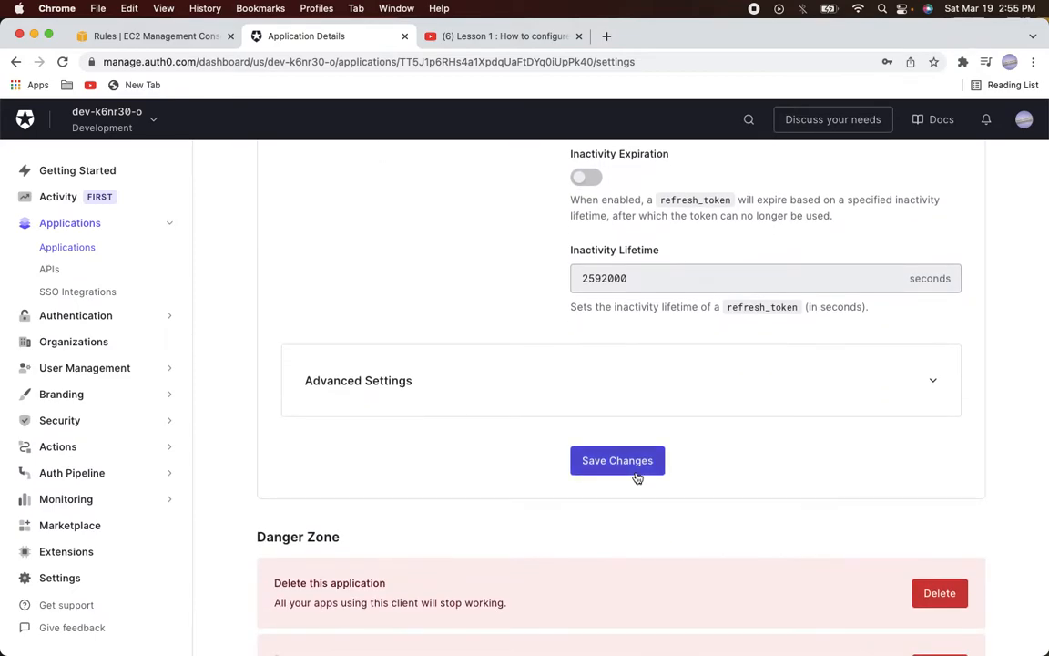
click(638, 478)
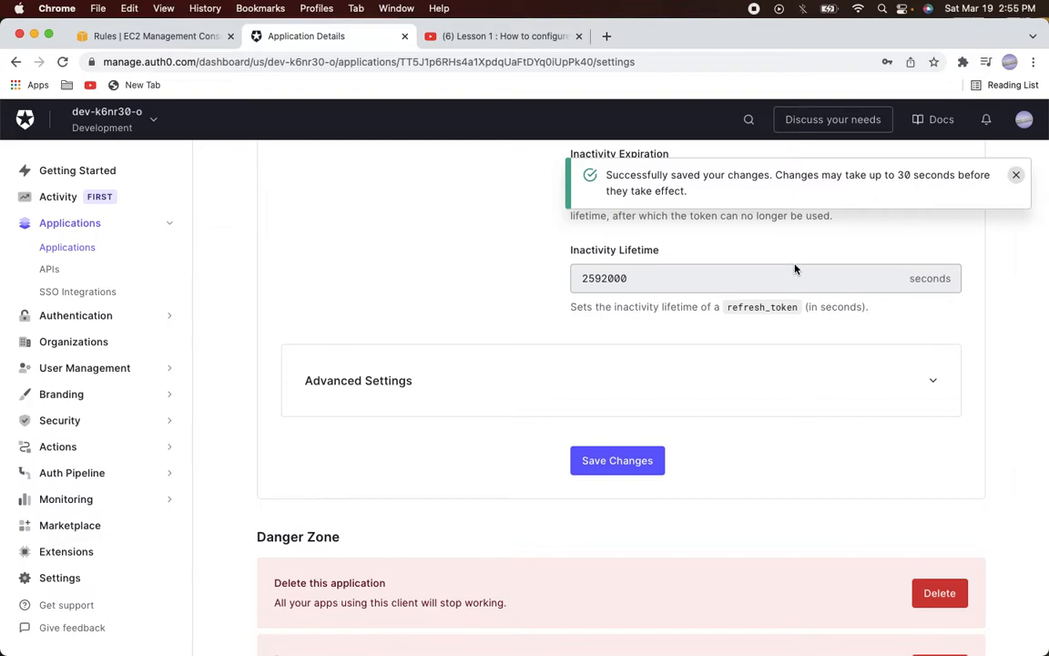
click(50, 272)
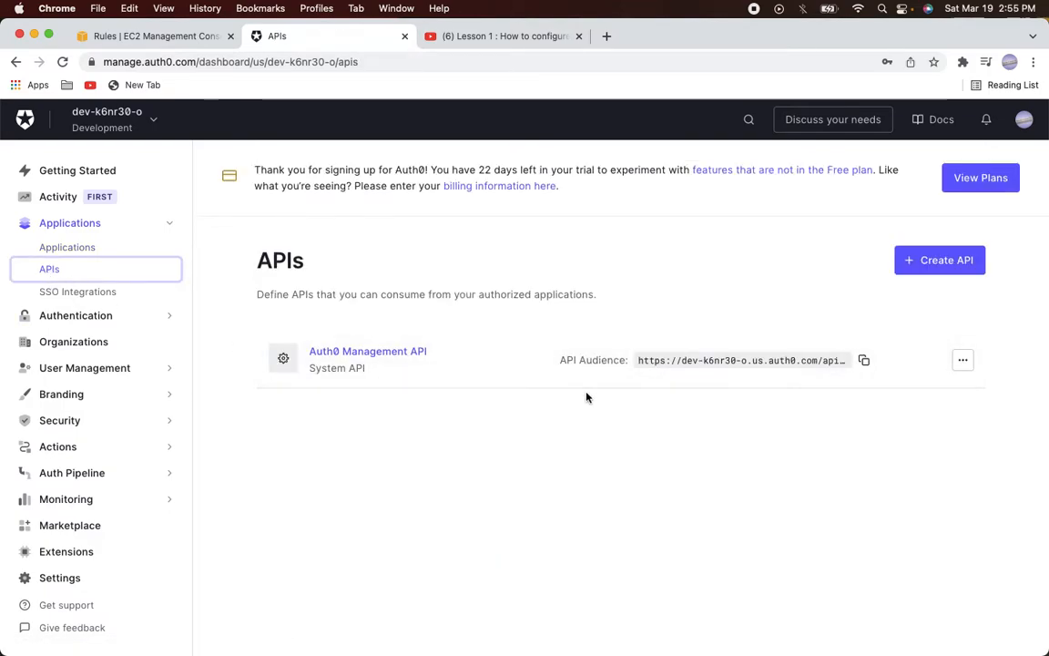
click(916, 266)
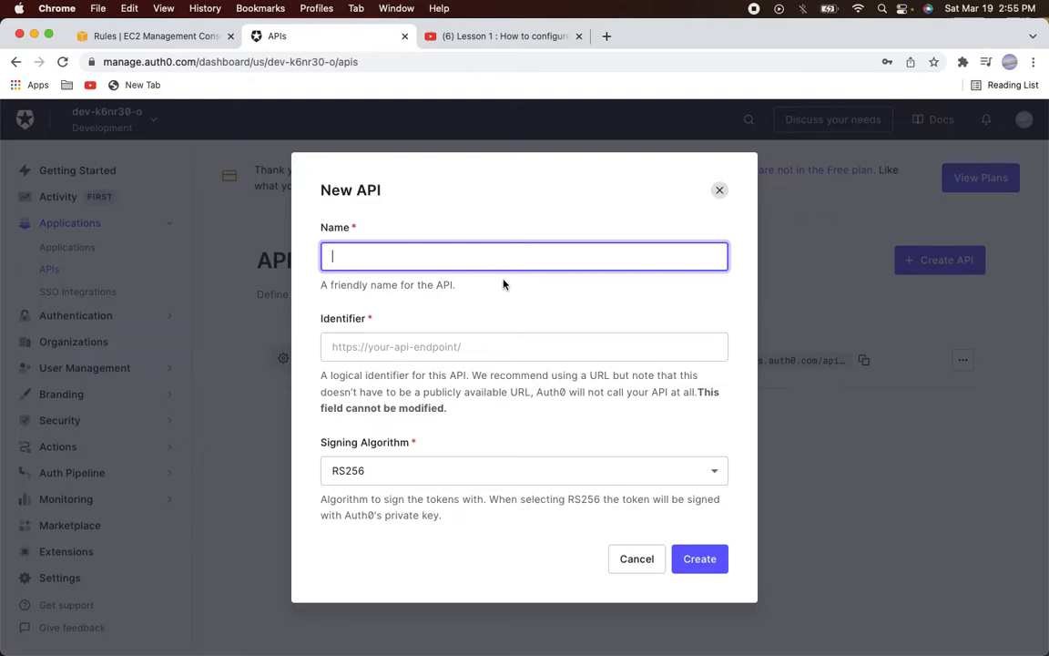
text(https:)
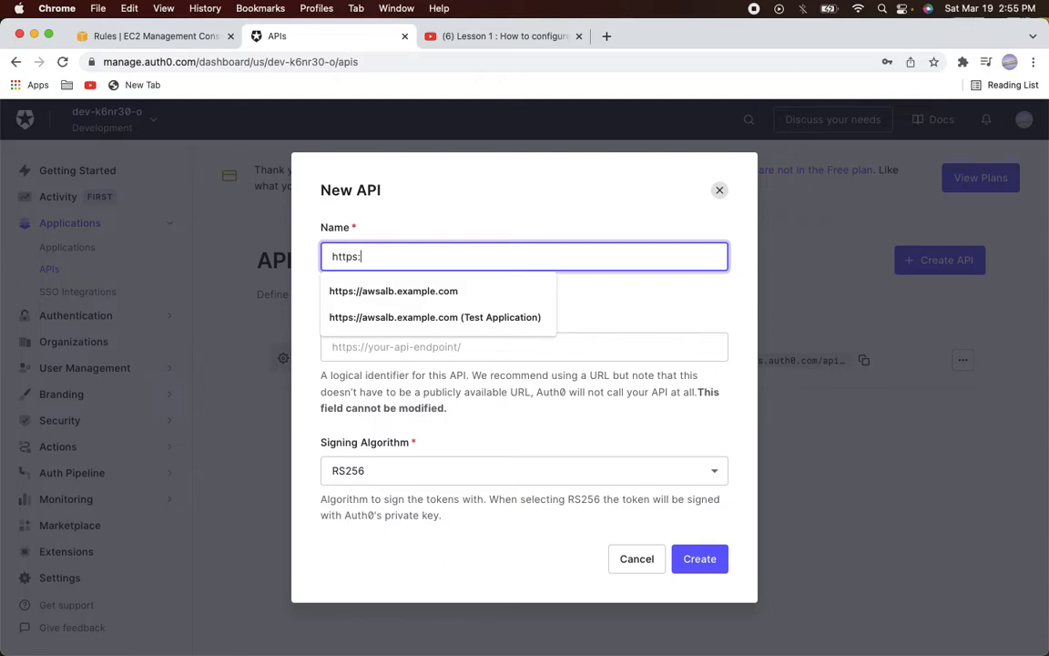
text(//awsalb.example.)
text(com)
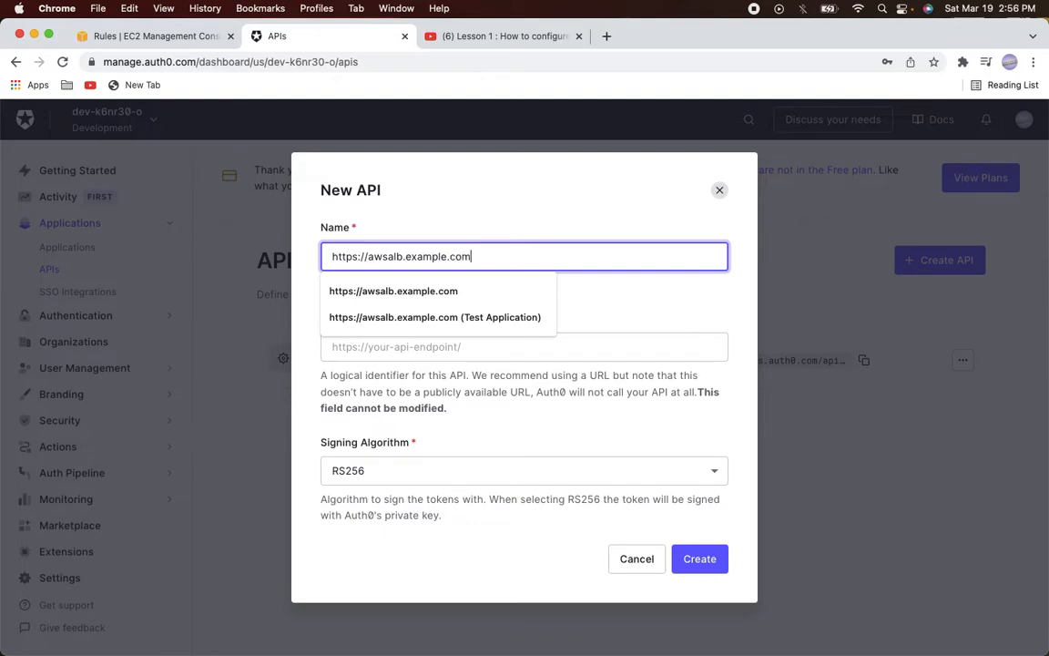
key(super+a)
key(super+c)
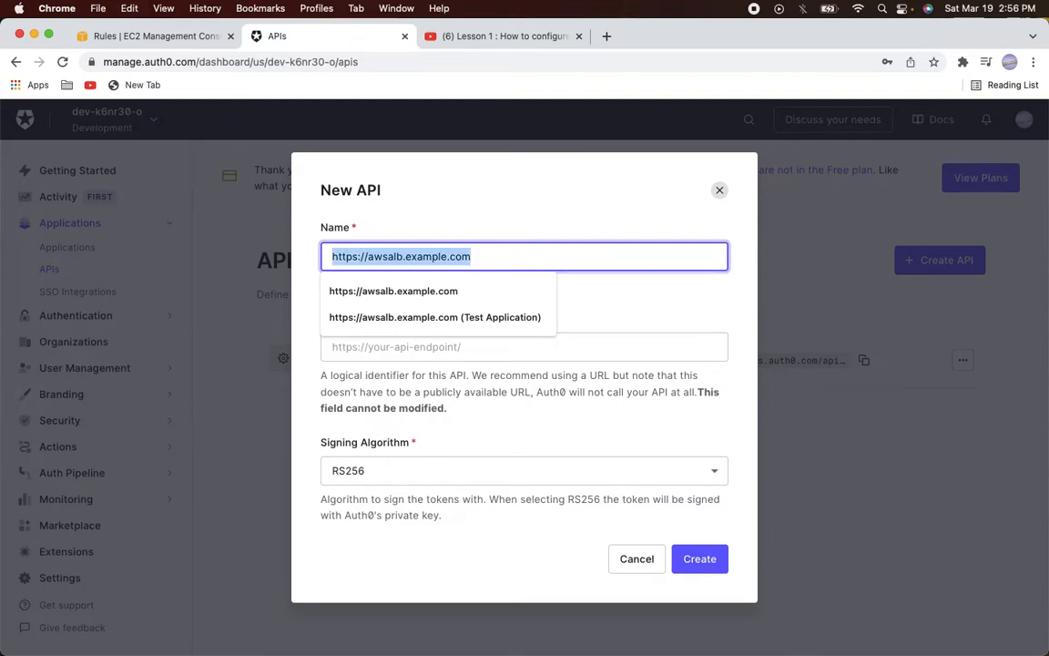
key(Tab)
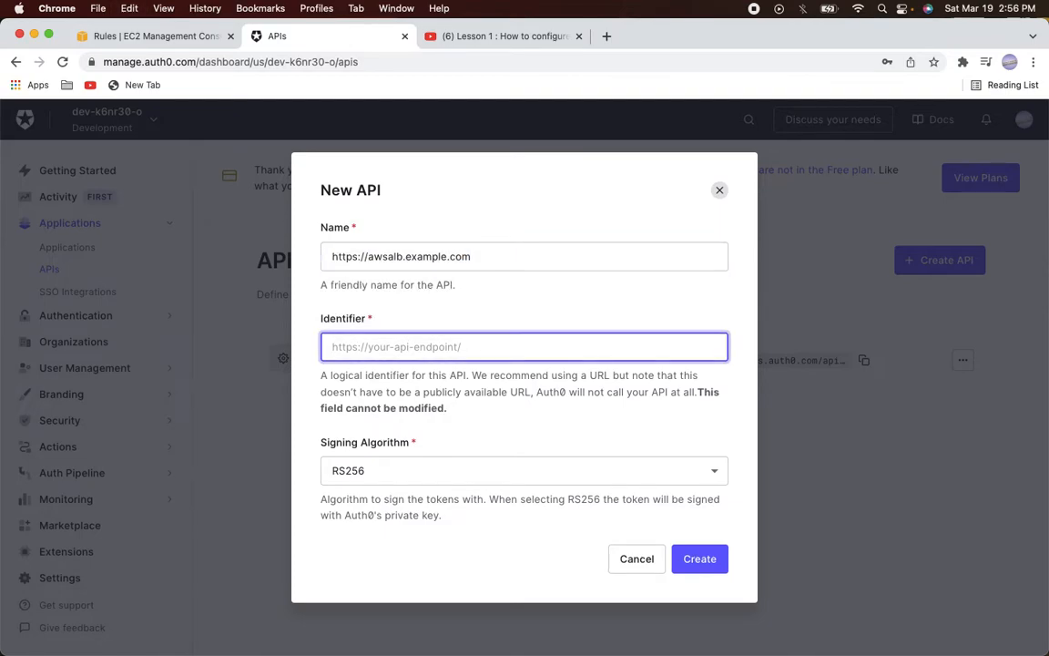
key(super+v)
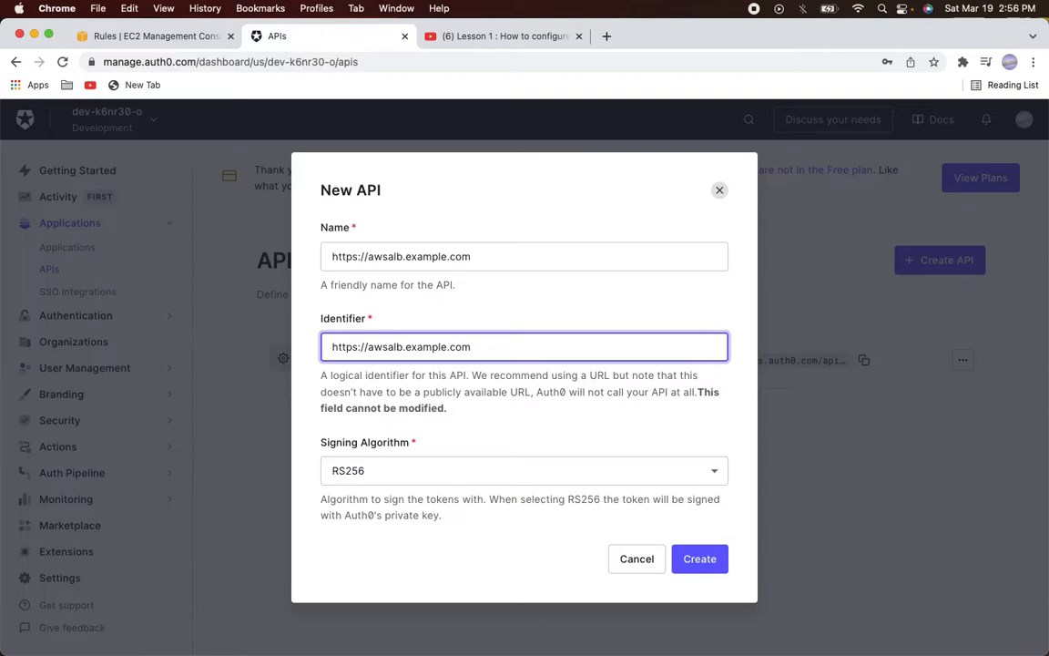
click(703, 559)
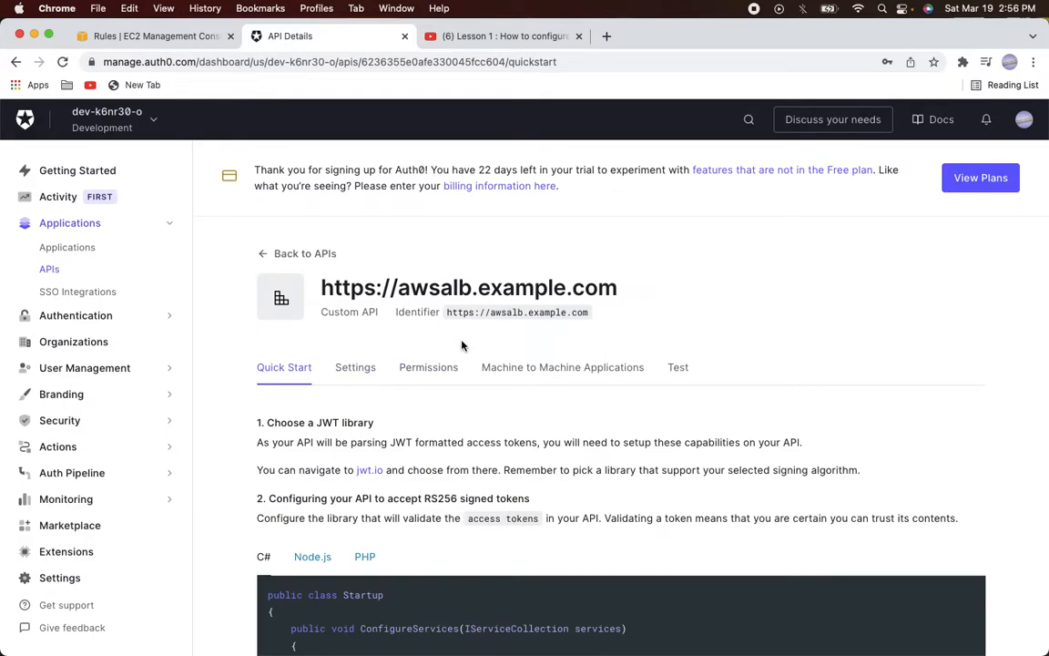
Turn on Enable RBAC and Add Permissions in the Access Token, then save the API settings
click(352, 377)
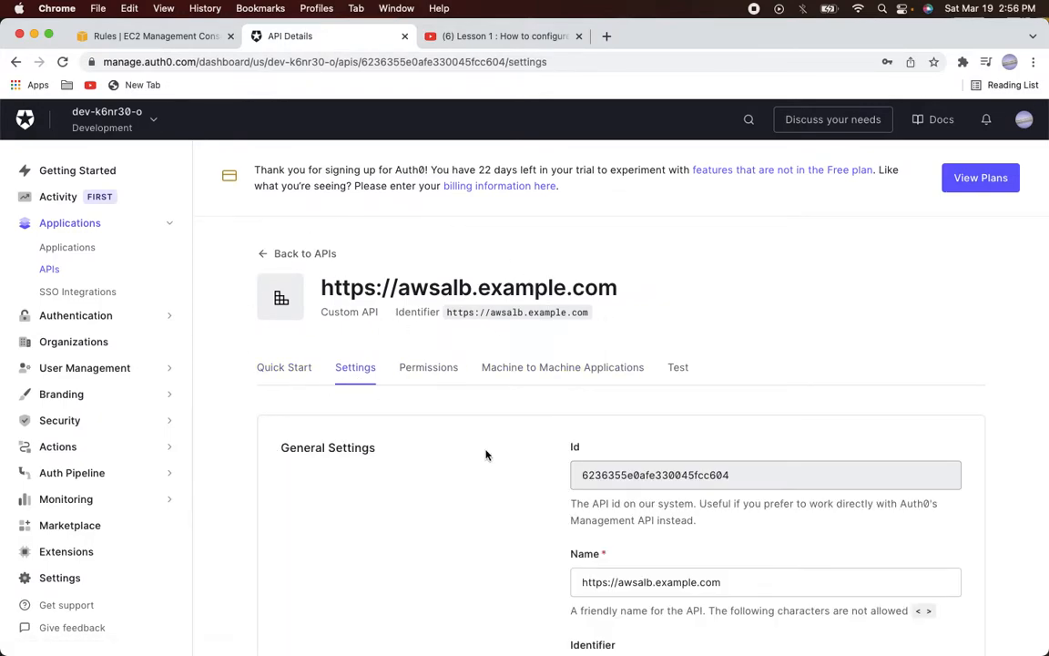
scroll(487, 455, down, 5)
scroll(486, 454, down, 10)
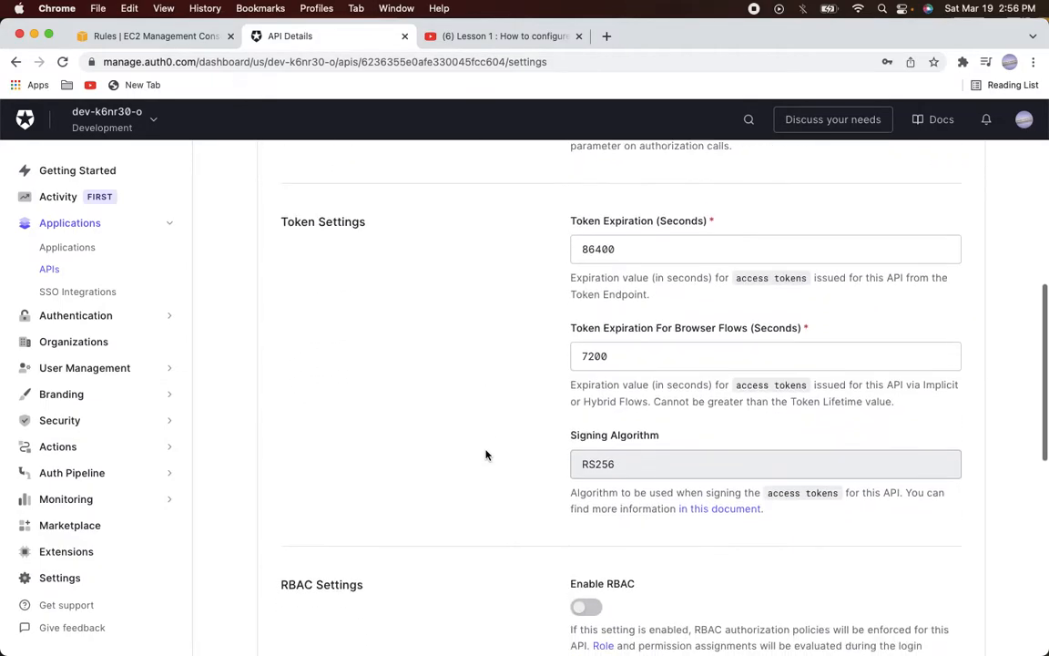
scroll(487, 454, down, 3)
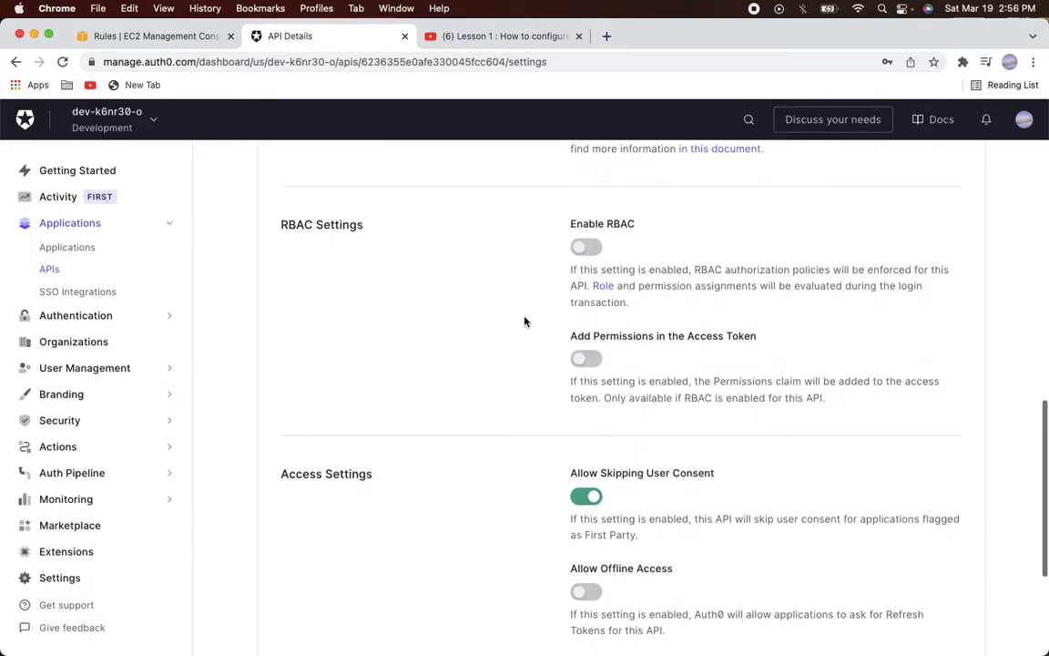
click(588, 249)
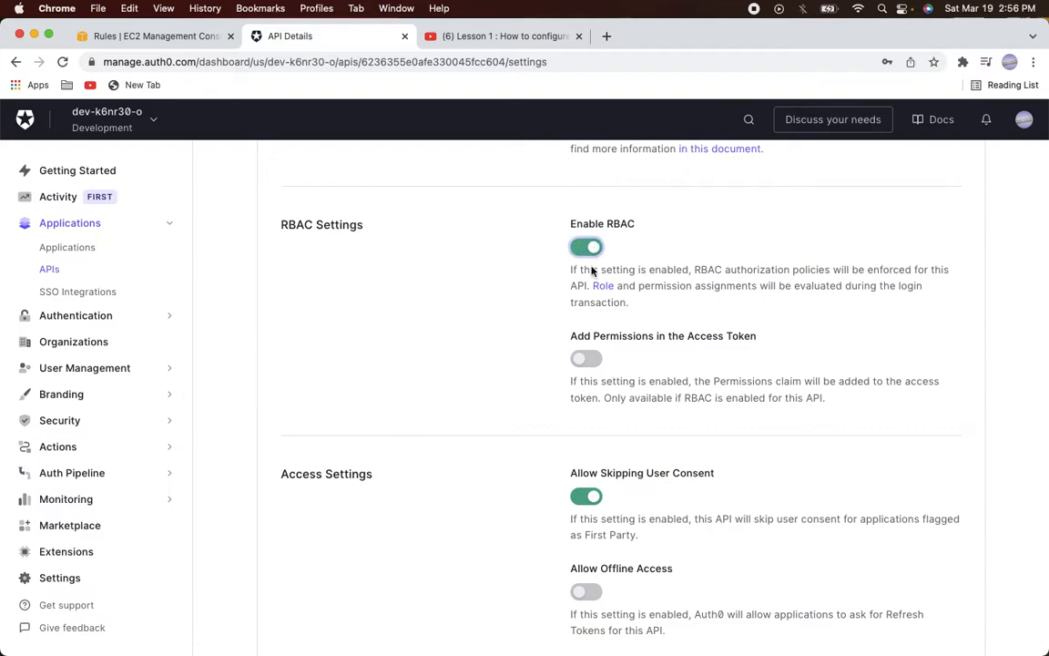
click(590, 360)
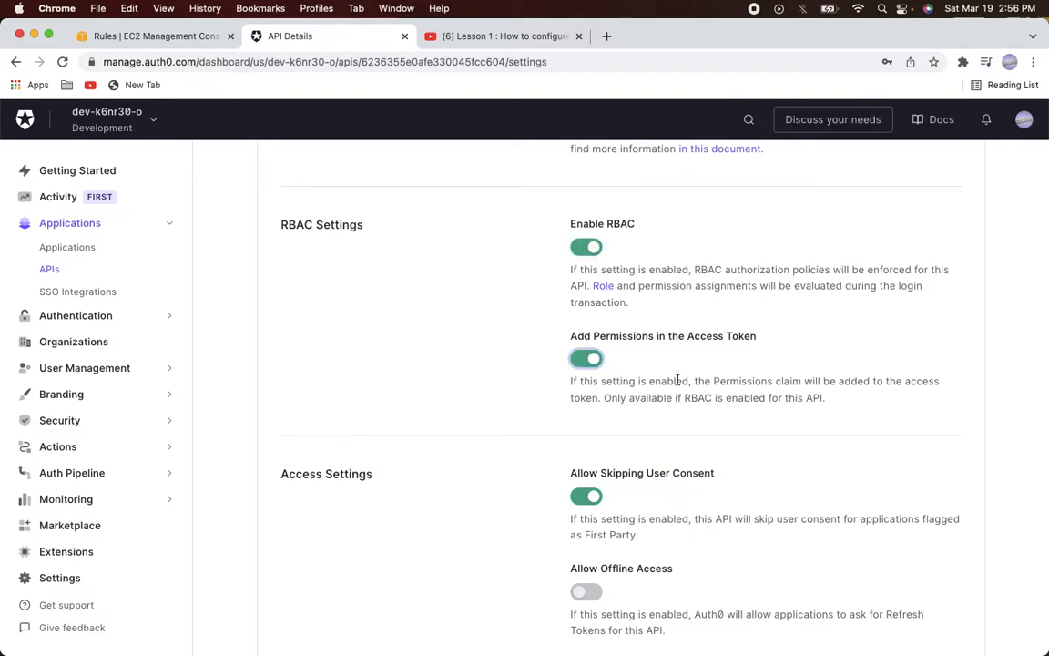
scroll(677, 380, down, 5)
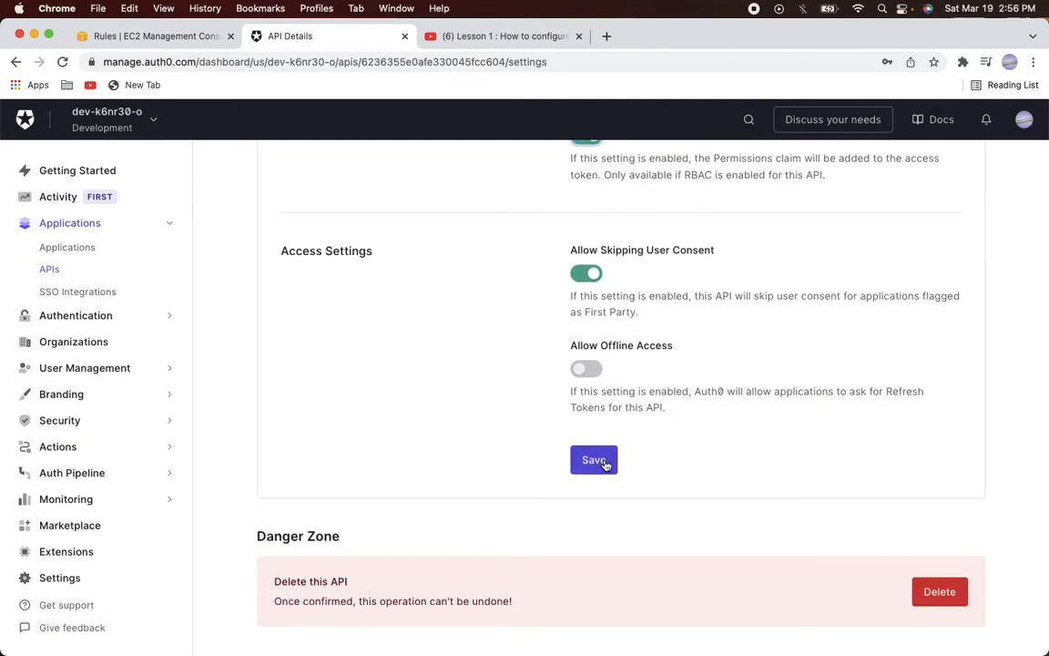
click(605, 463)
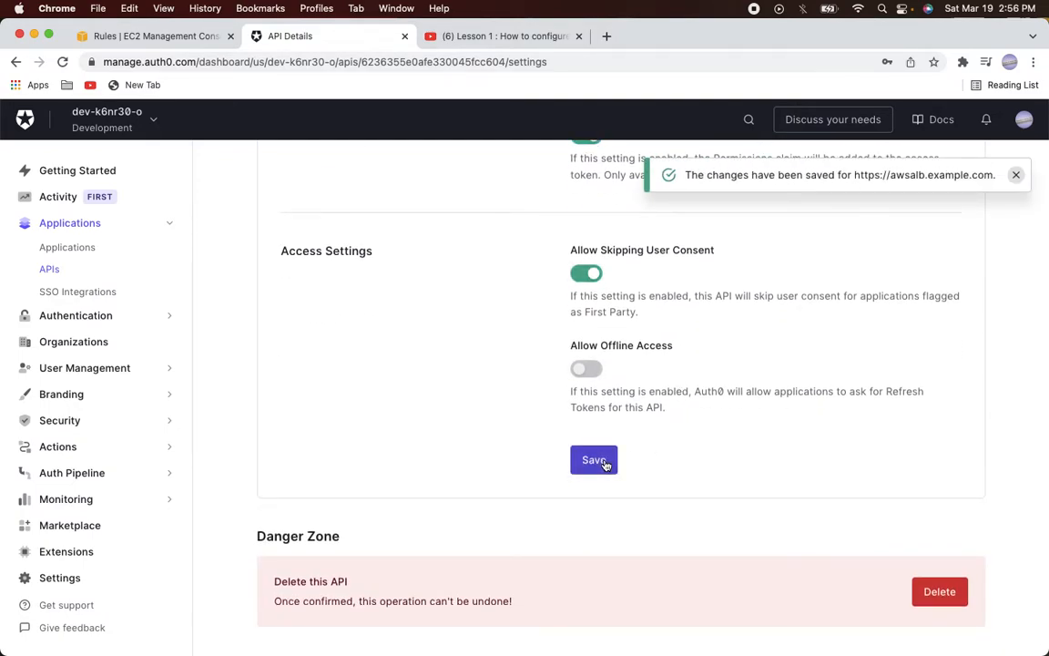
scroll(721, 377, up, 15)
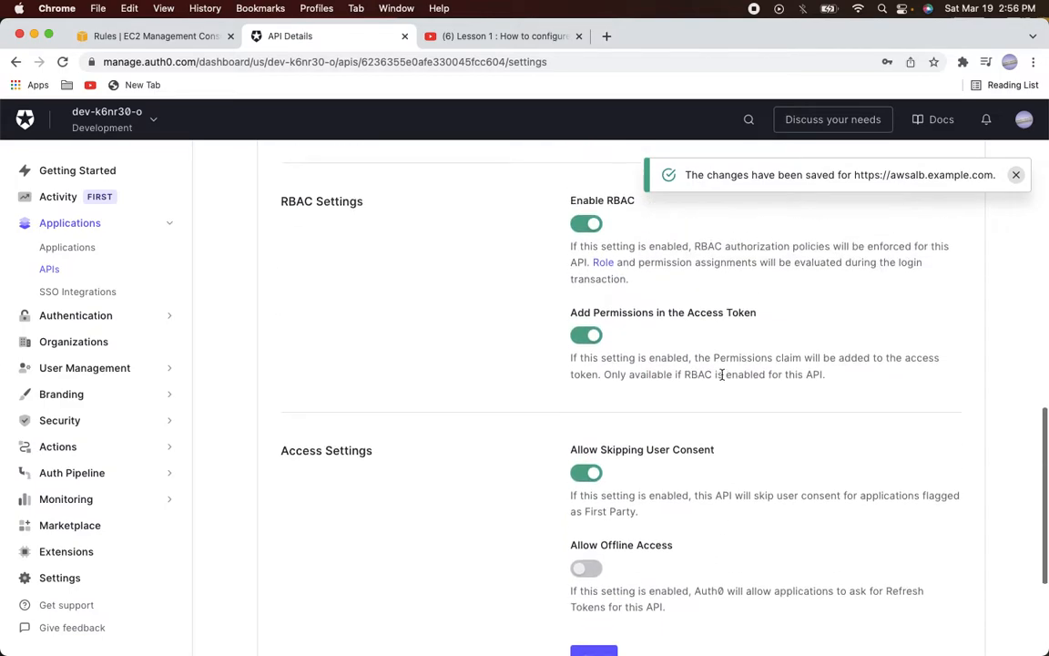
scroll(720, 376, up, 4)
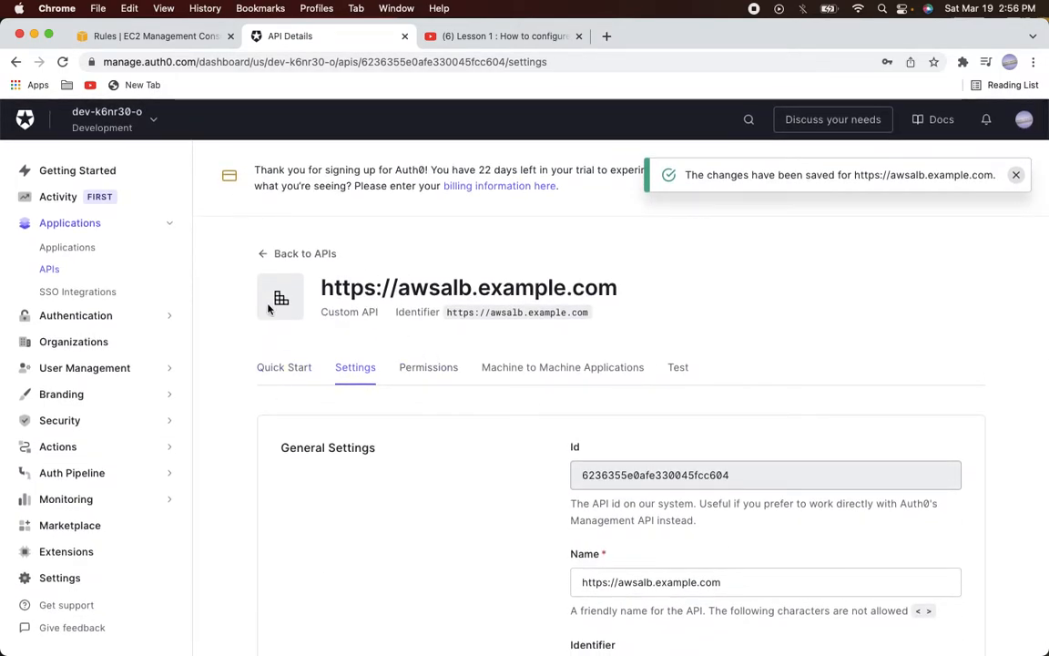
Reopen oidcalbclientapp's Settings and scroll through them before going back to the EC2 rules tab
click(82, 254)
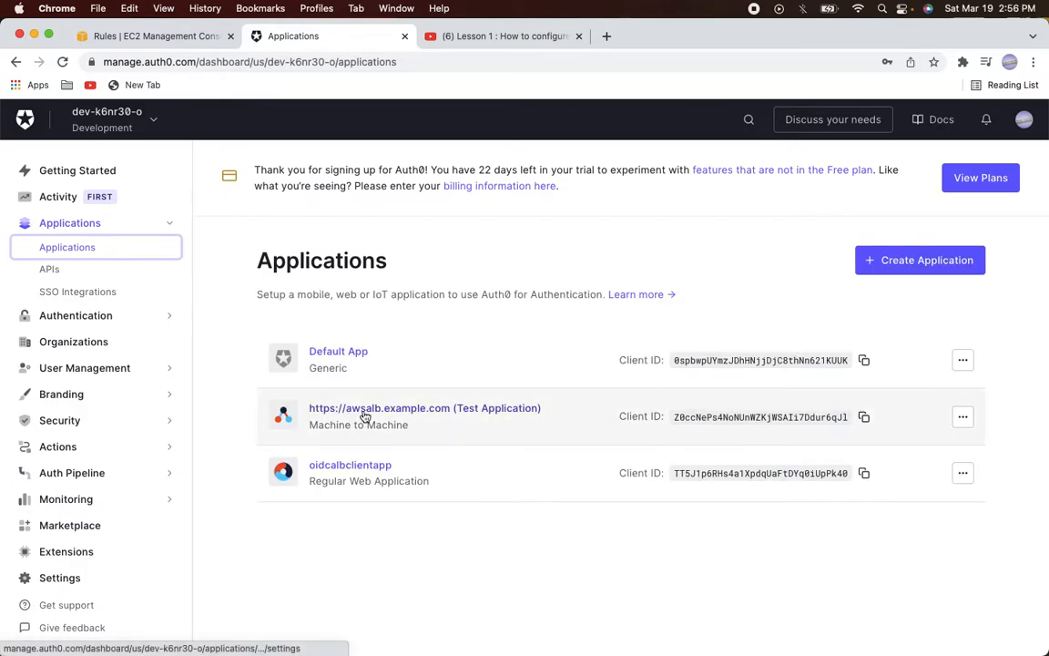
click(53, 271)
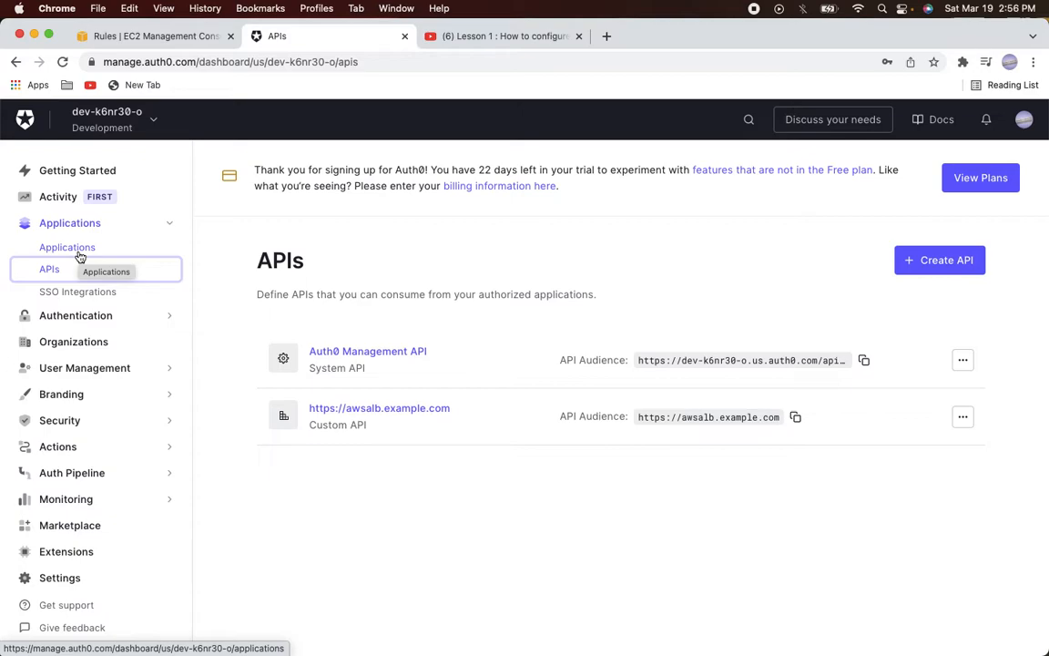
click(79, 257)
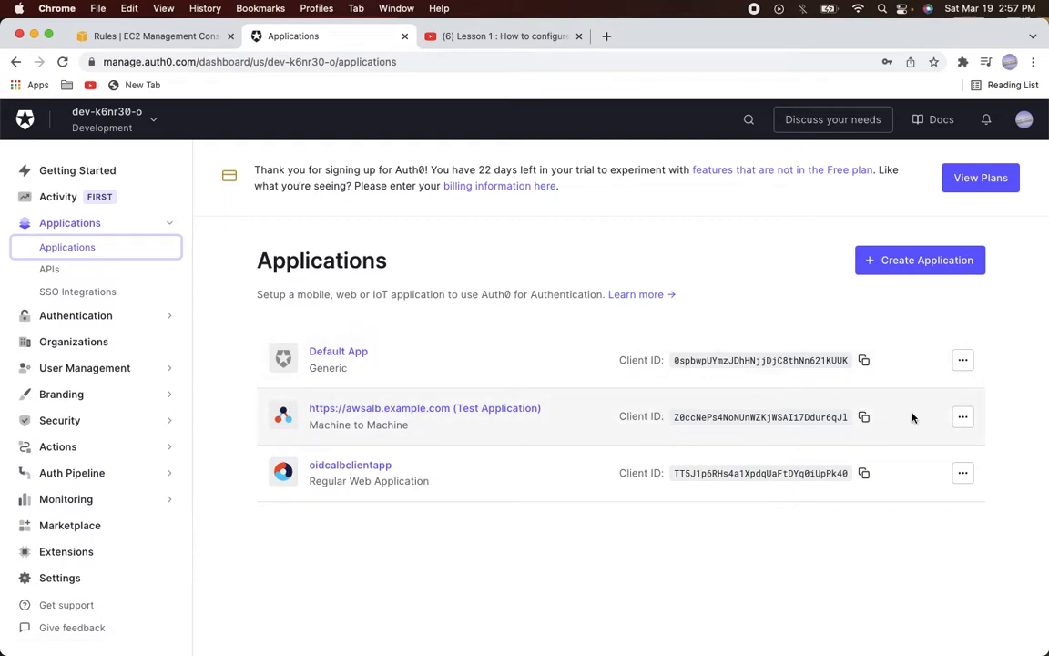
click(371, 475)
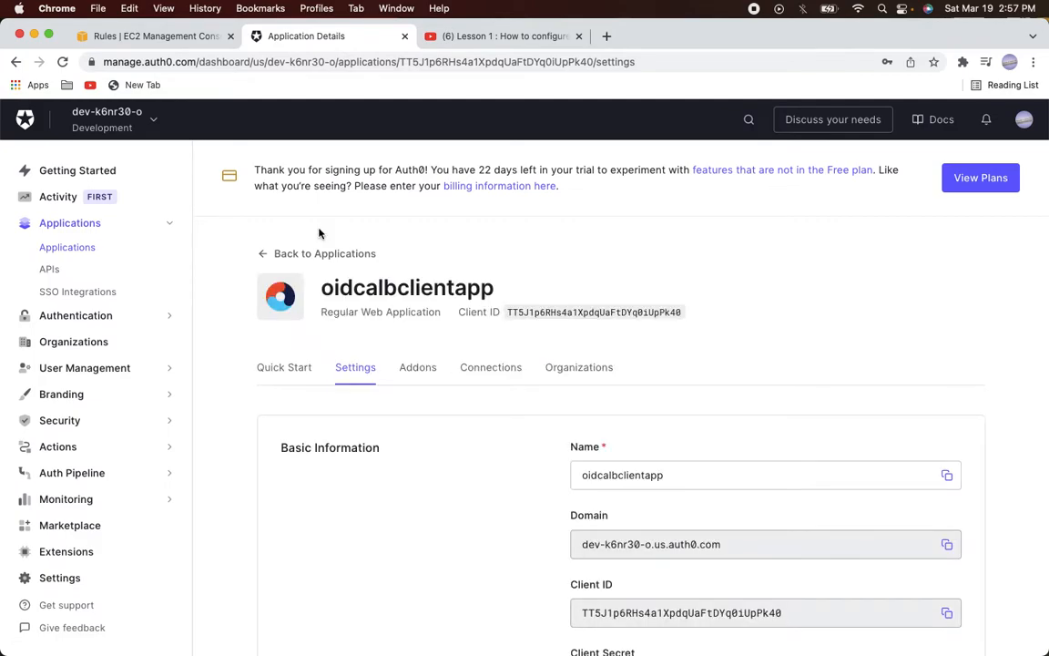
scroll(426, 339, down, 10)
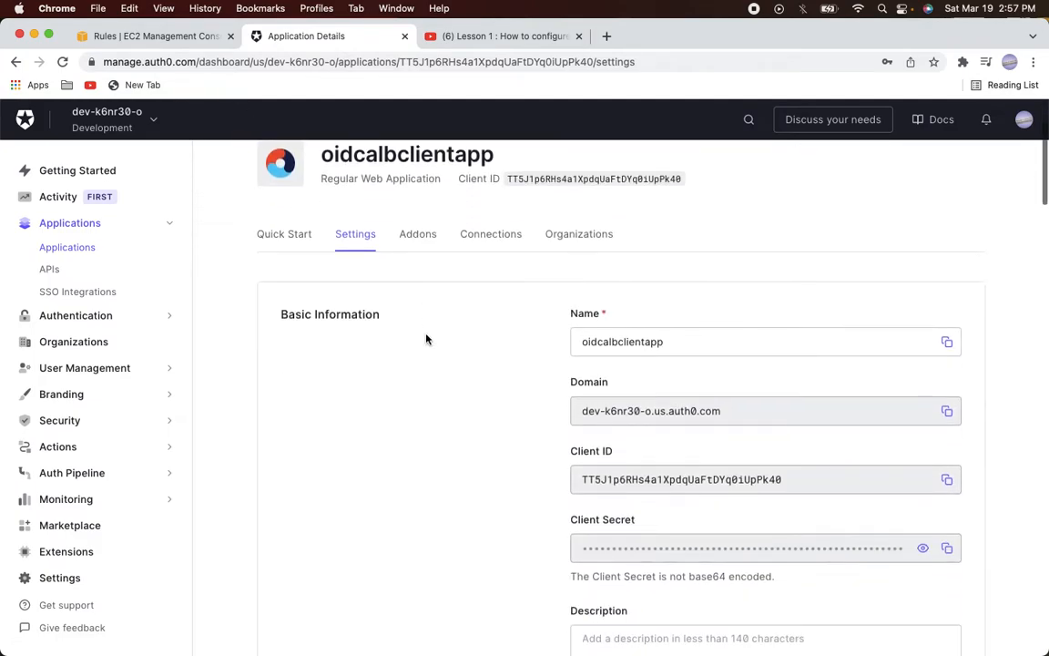
scroll(426, 339, down, 15)
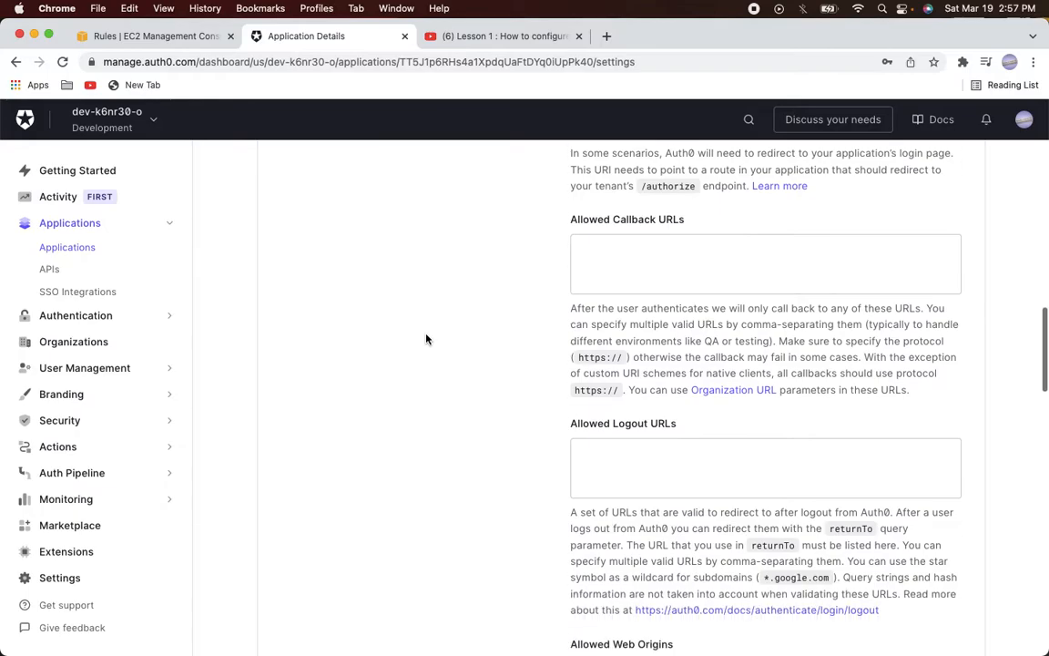
scroll(425, 339, down, 4)
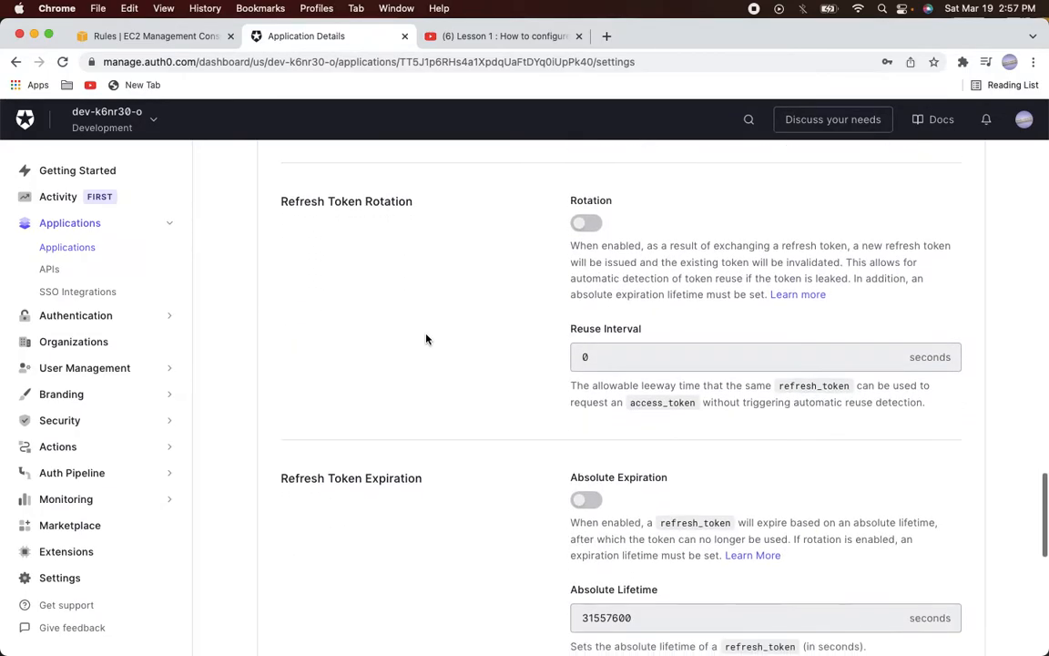
scroll(425, 339, up, 15)
scroll(425, 339, up, 6)
scroll(426, 337, down, 3)
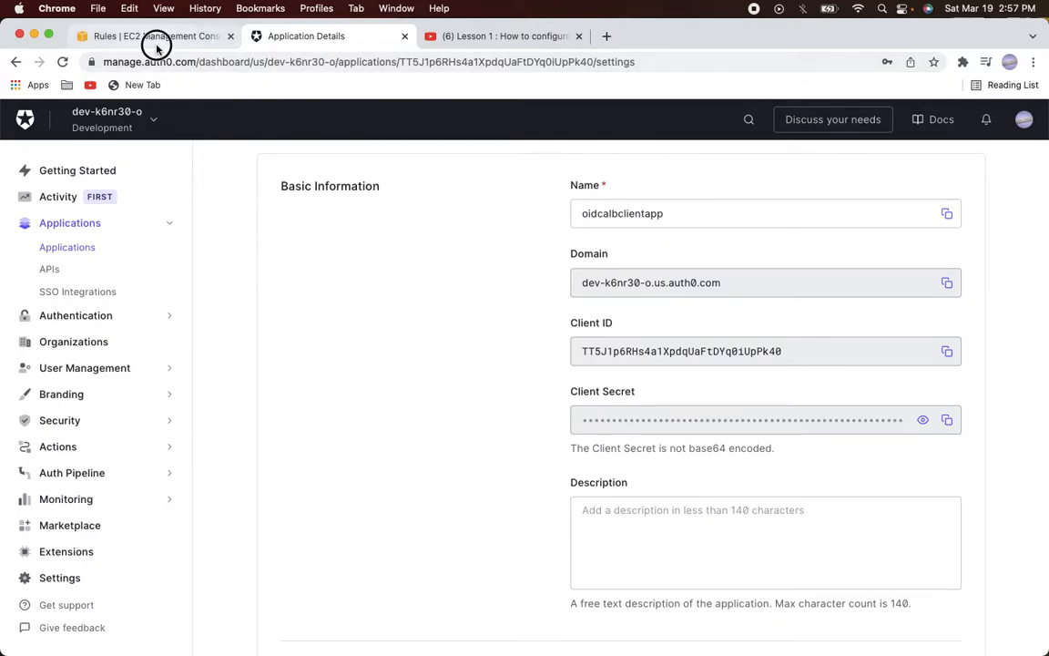
click(140, 38)
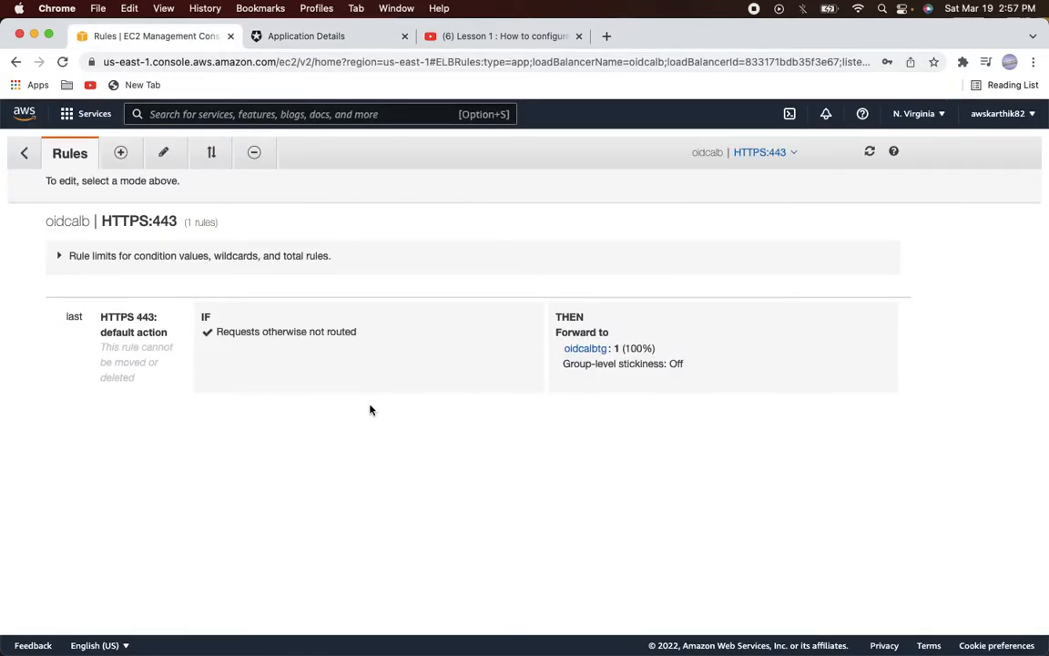
Edit the HTTPS:443 default rule to add an Authenticate action of type OIDC
click(164, 153)
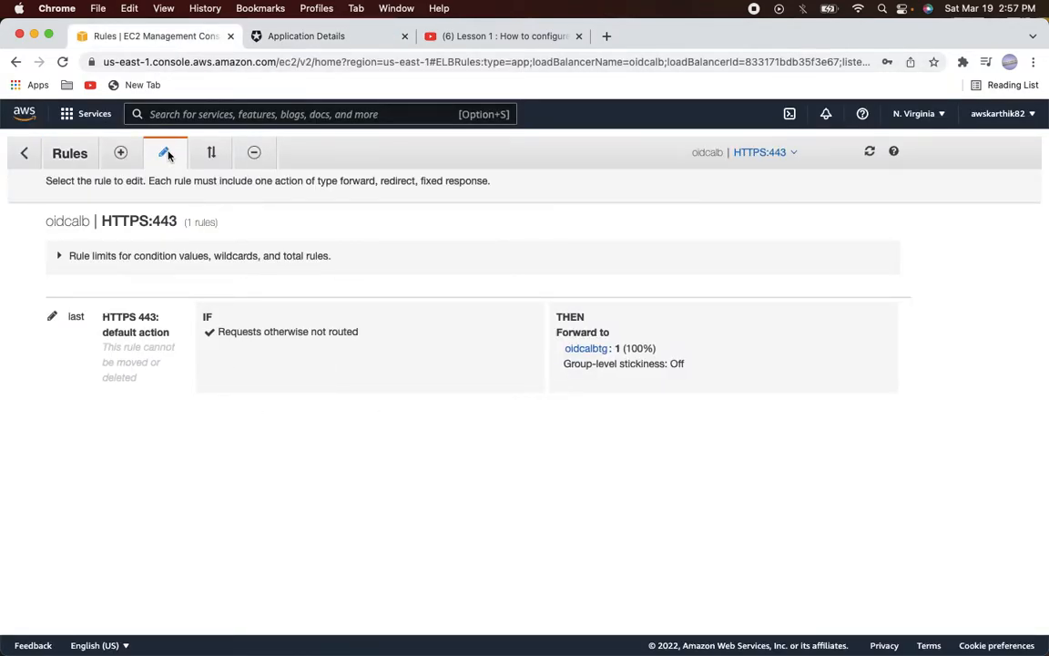
click(55, 316)
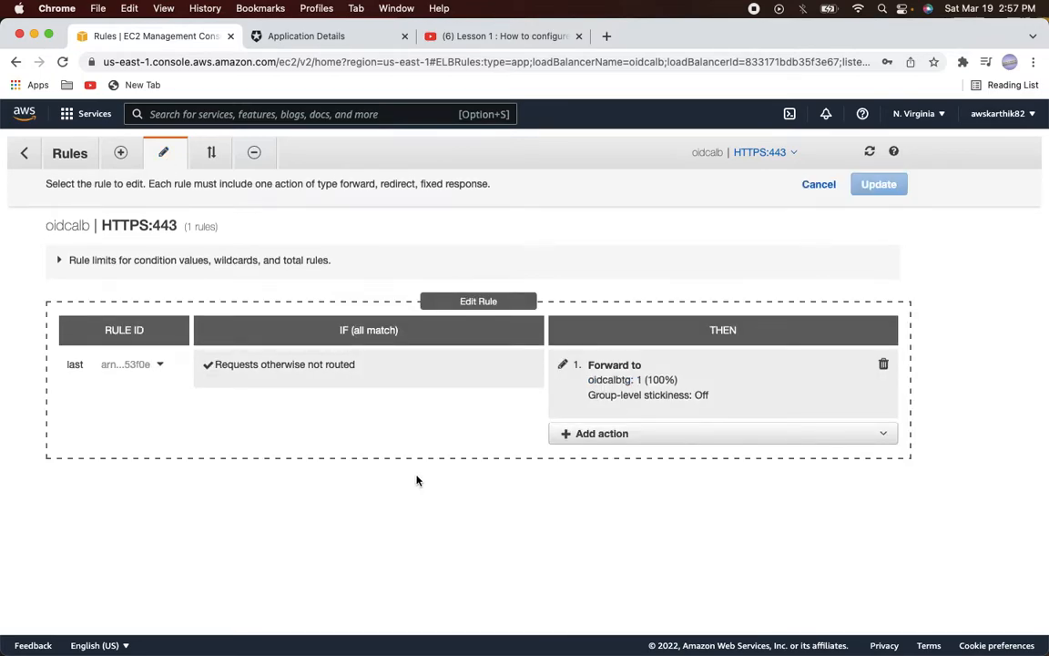
click(602, 436)
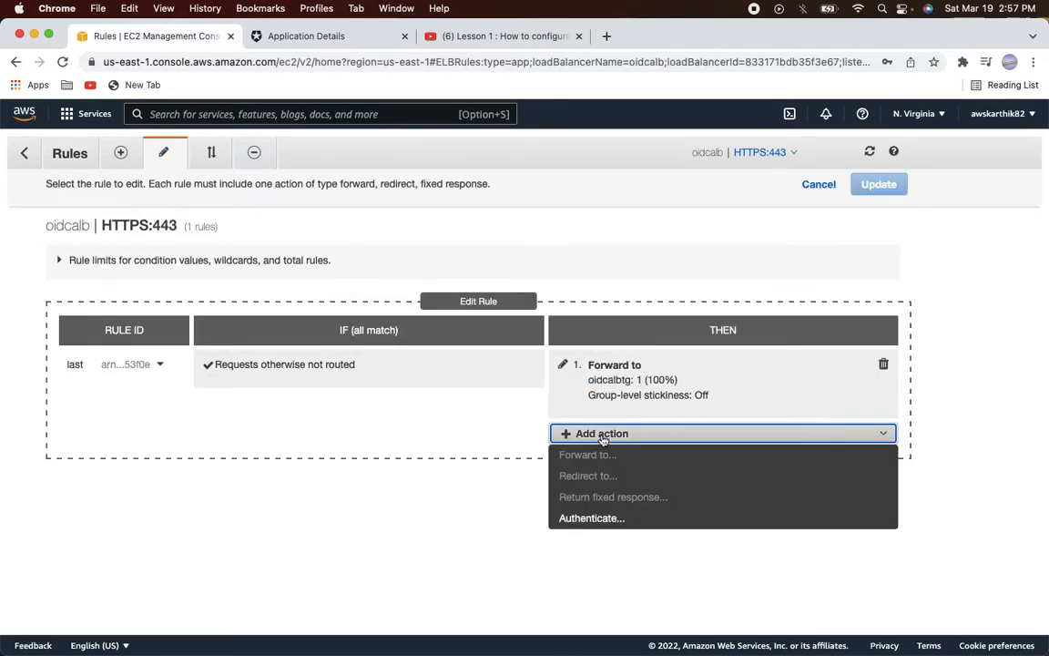
click(593, 519)
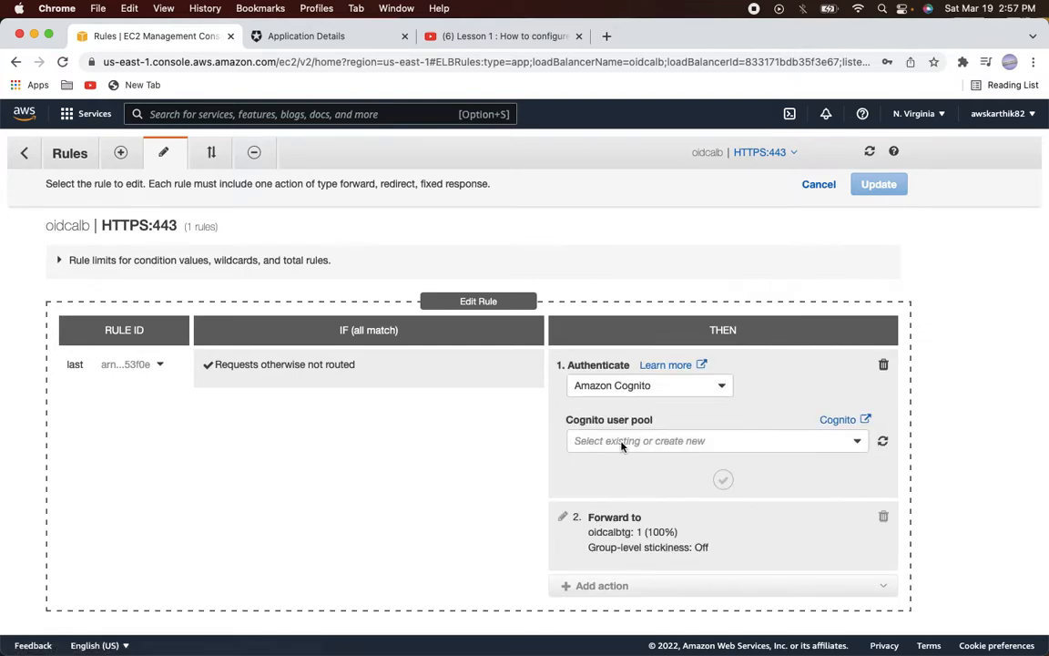
click(653, 388)
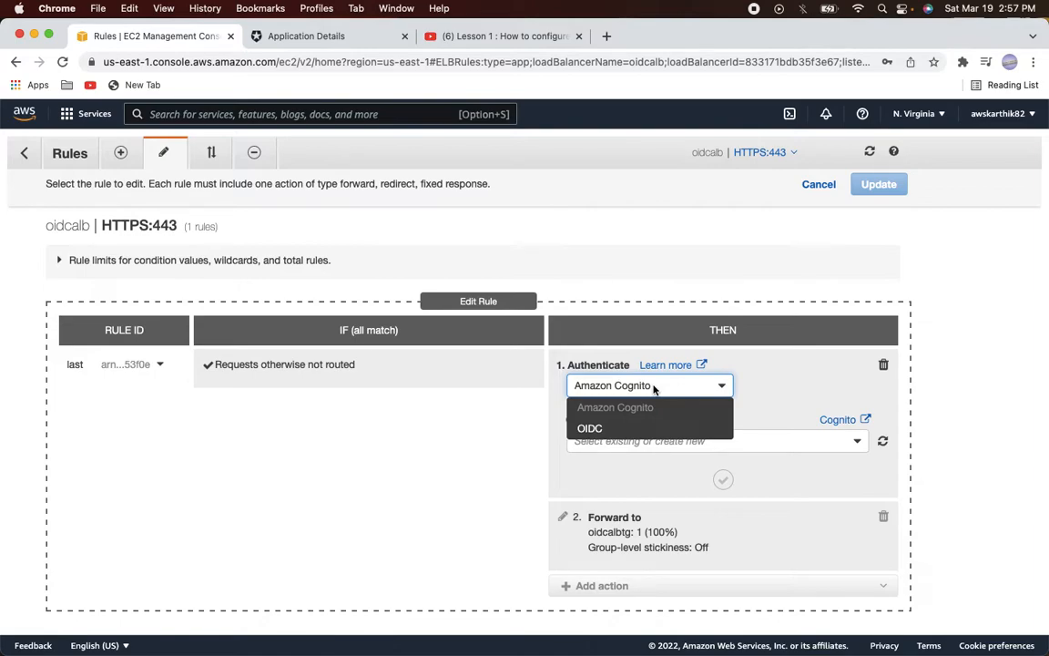
click(597, 429)
scroll(638, 431, down, 5)
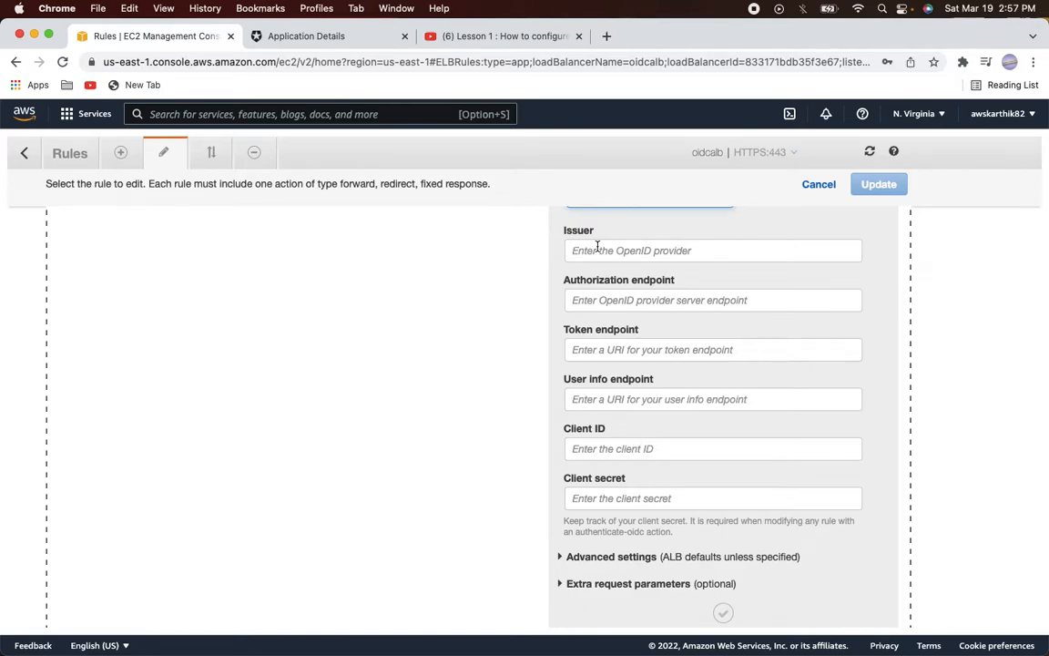
Copy the OpenID Configuration URL from oidcalbclientapp's Advanced Settings > Endpoints
click(325, 41)
scroll(473, 378, up, 5)
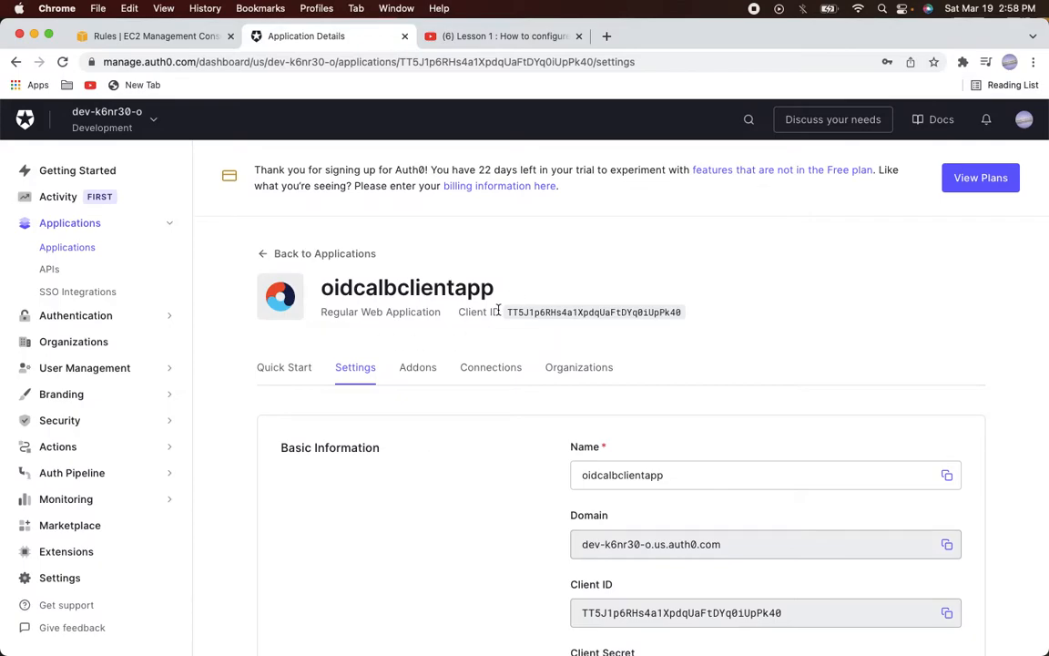
scroll(498, 308, down, 20)
scroll(498, 314, down, 15)
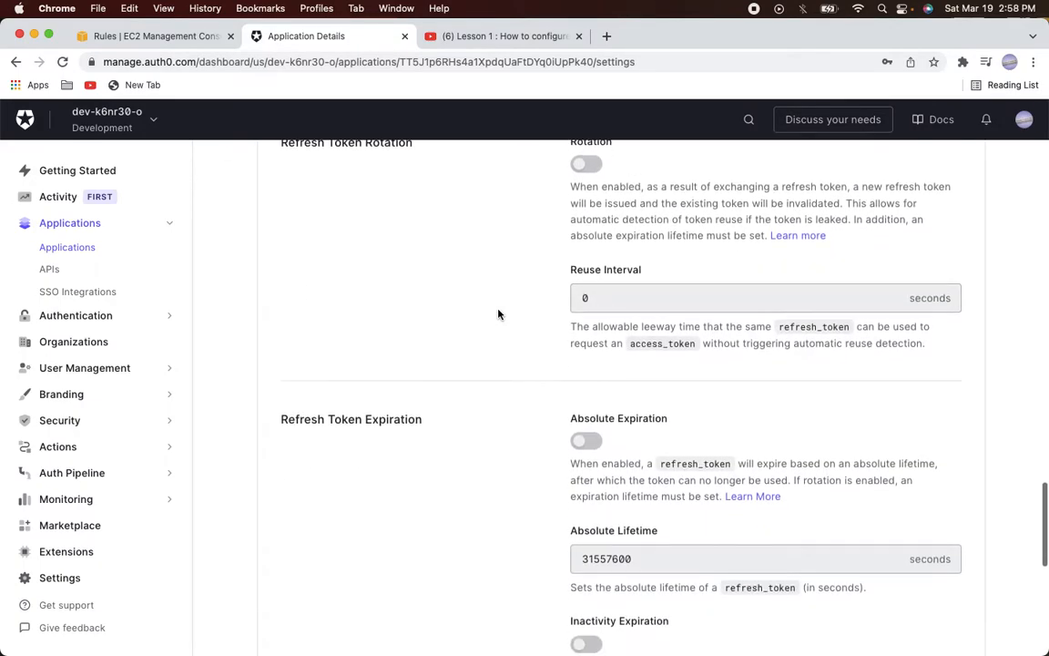
click(412, 293)
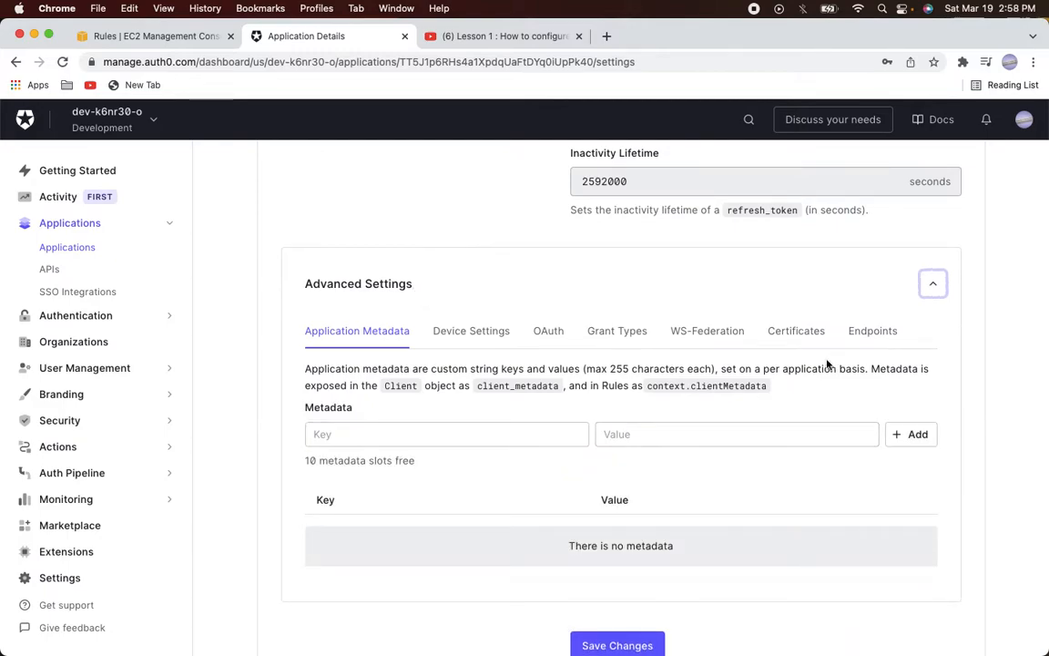
click(873, 335)
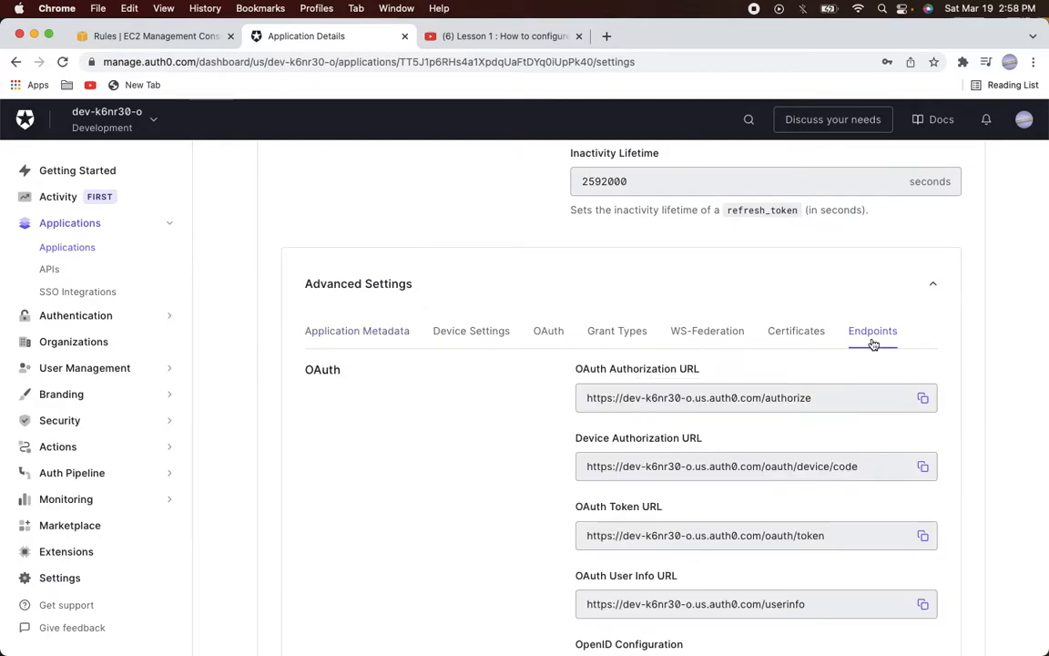
scroll(797, 400, down, 3)
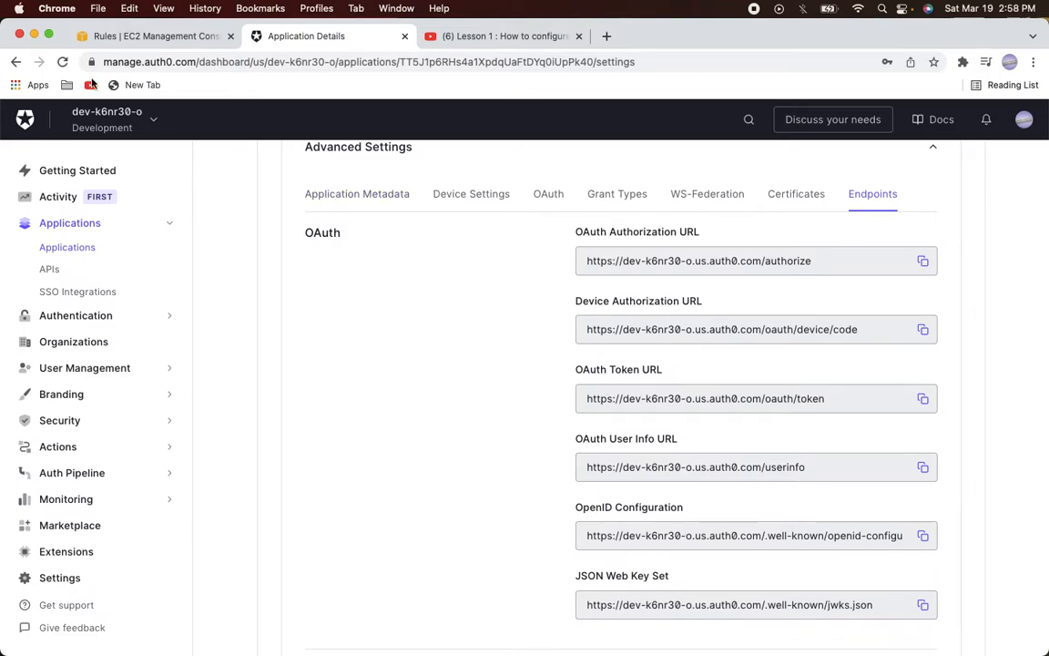
click(129, 41)
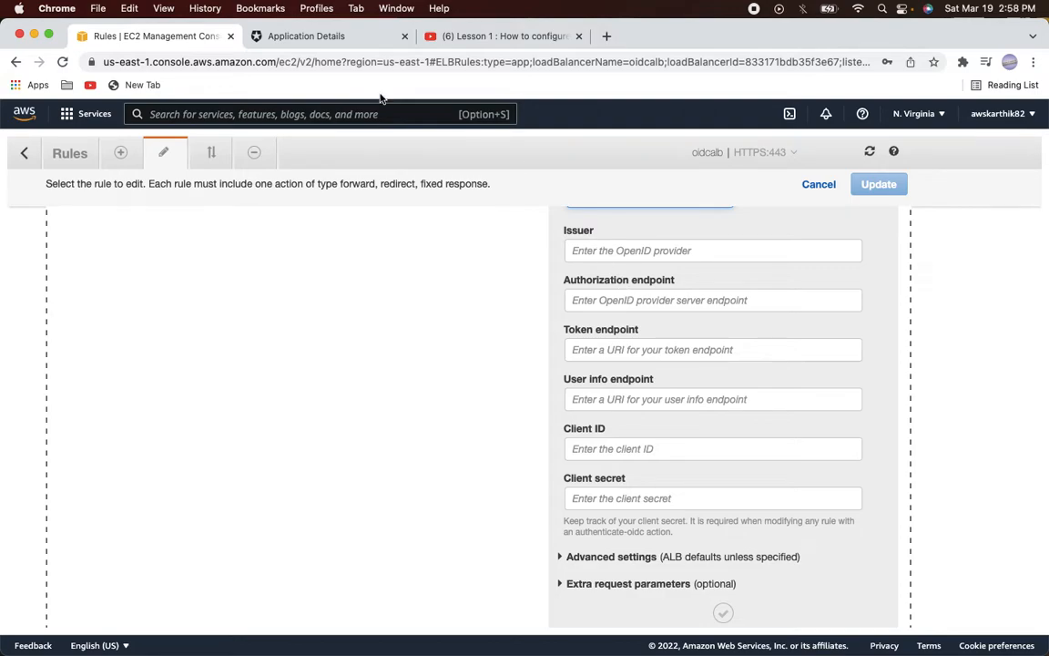
click(328, 38)
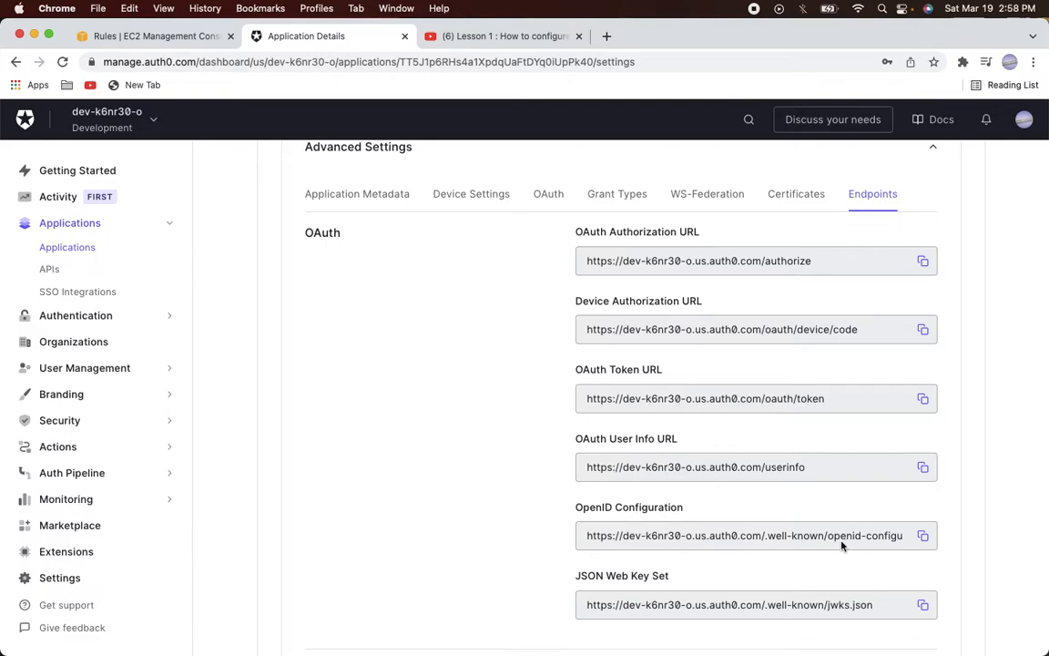
click(924, 537)
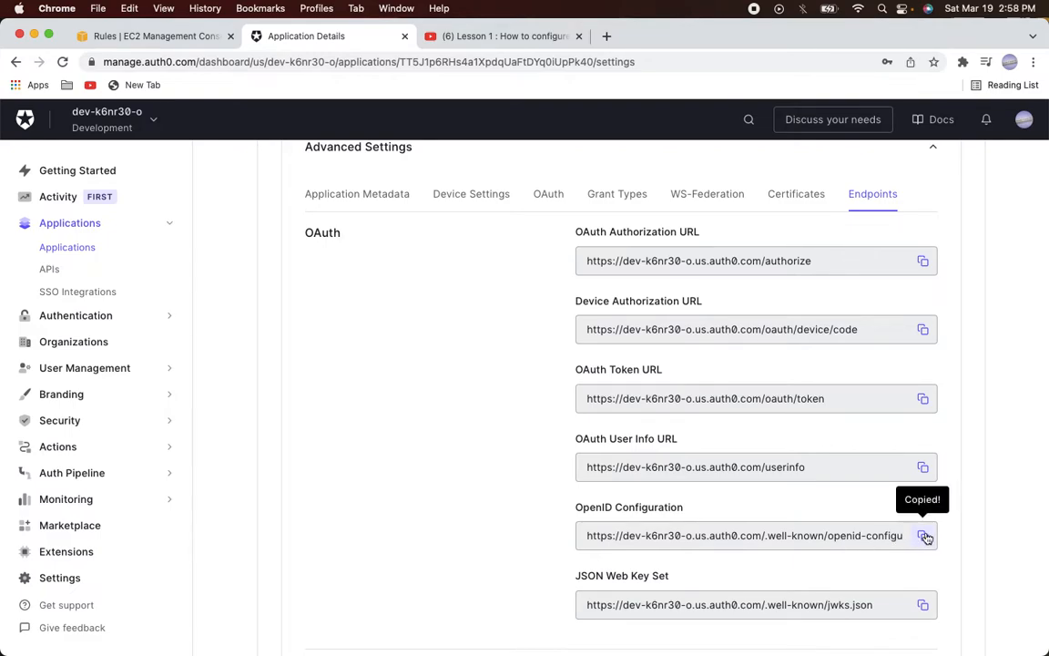
click(606, 36)
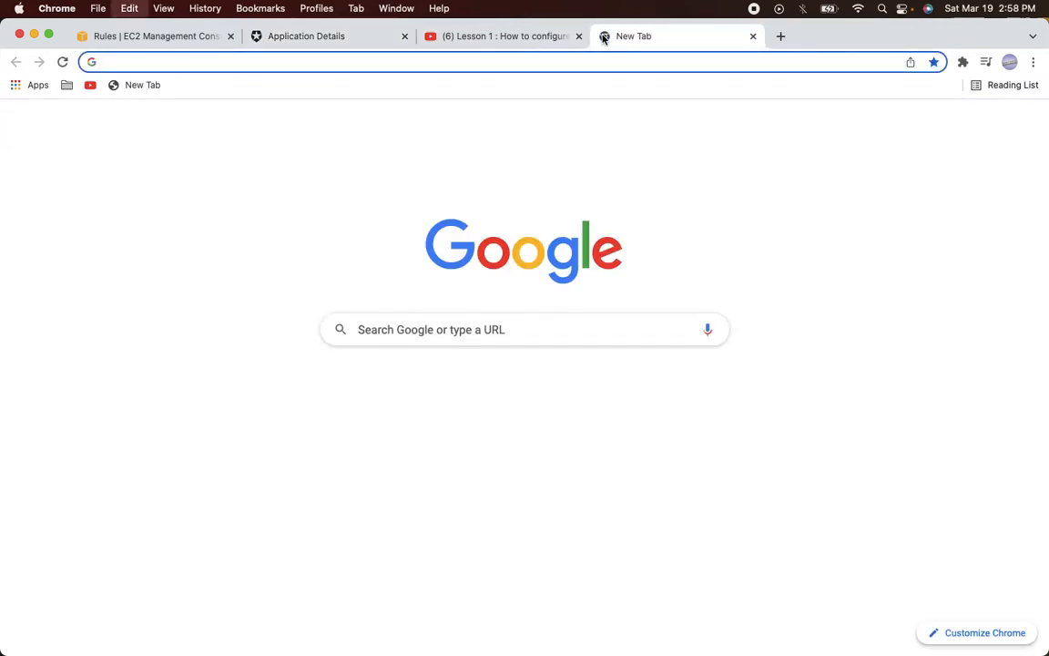
Load the OpenID configuration URL in the new tab and select its issuer URL
key(super+v)
key(Return)
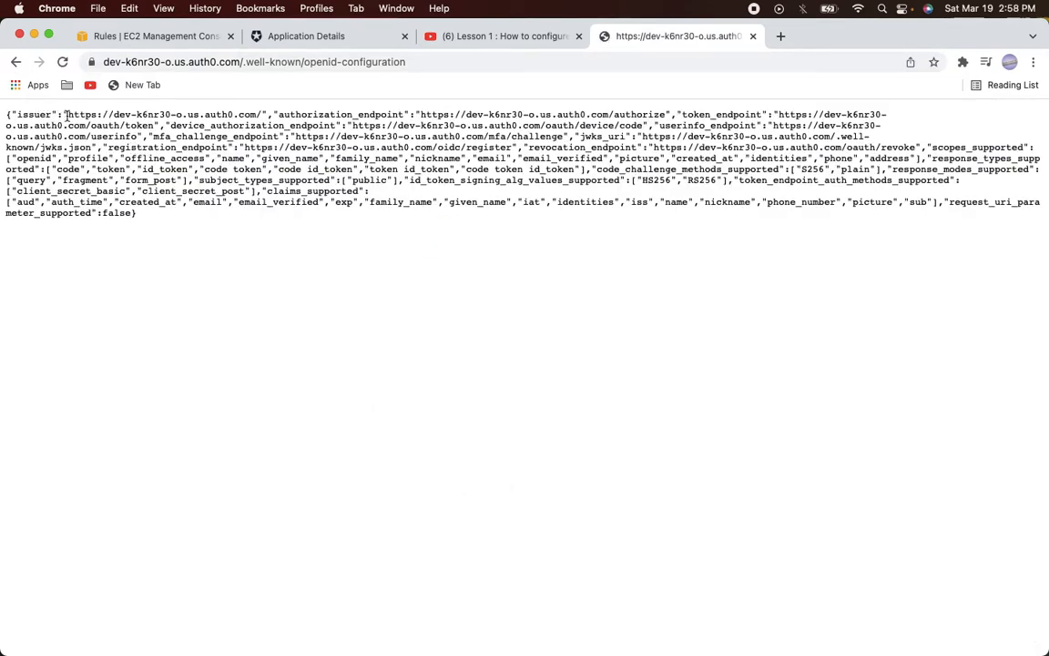
drag(66, 115, 262, 114)
click(109, 35)
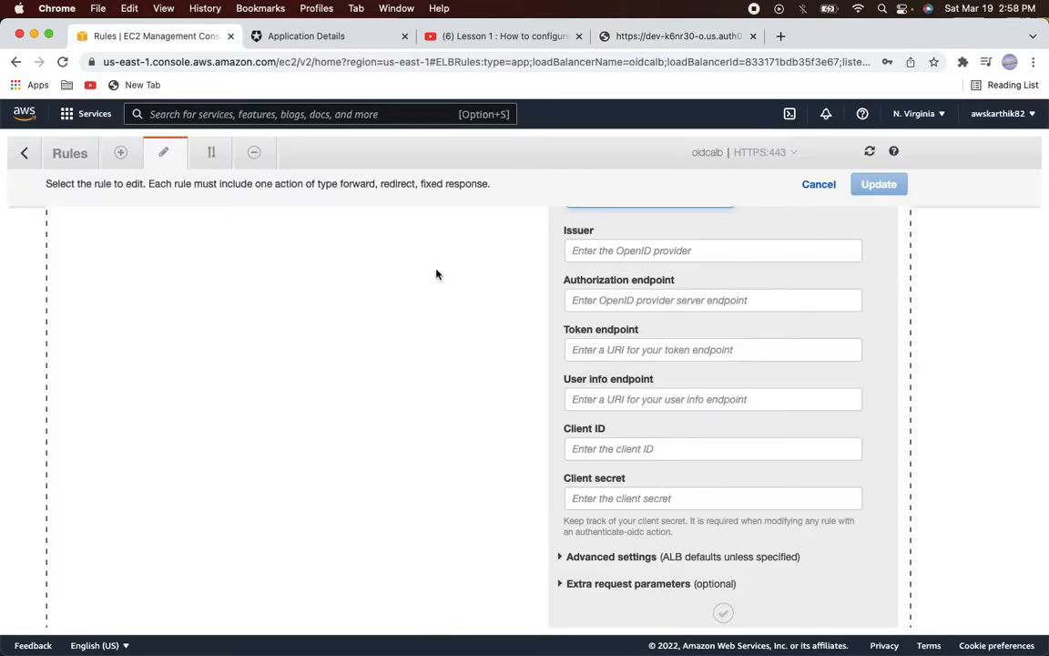
Fill in the Auth0 issuer URL and the OAuth authorization endpoint
click(586, 248)
key(super+v)
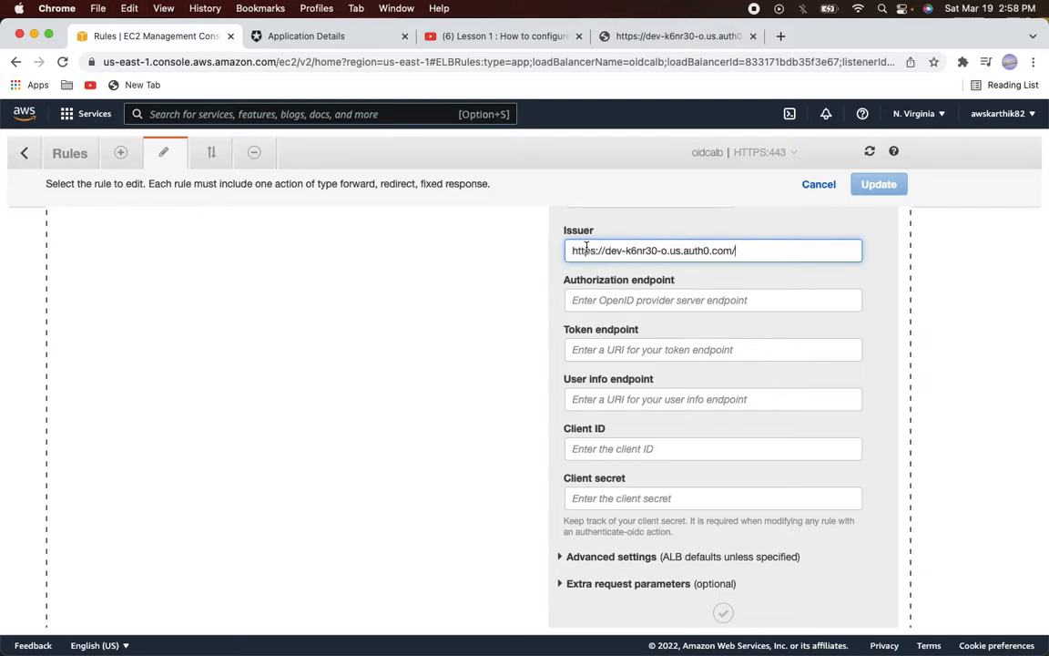
click(293, 36)
scroll(497, 358, up, 1)
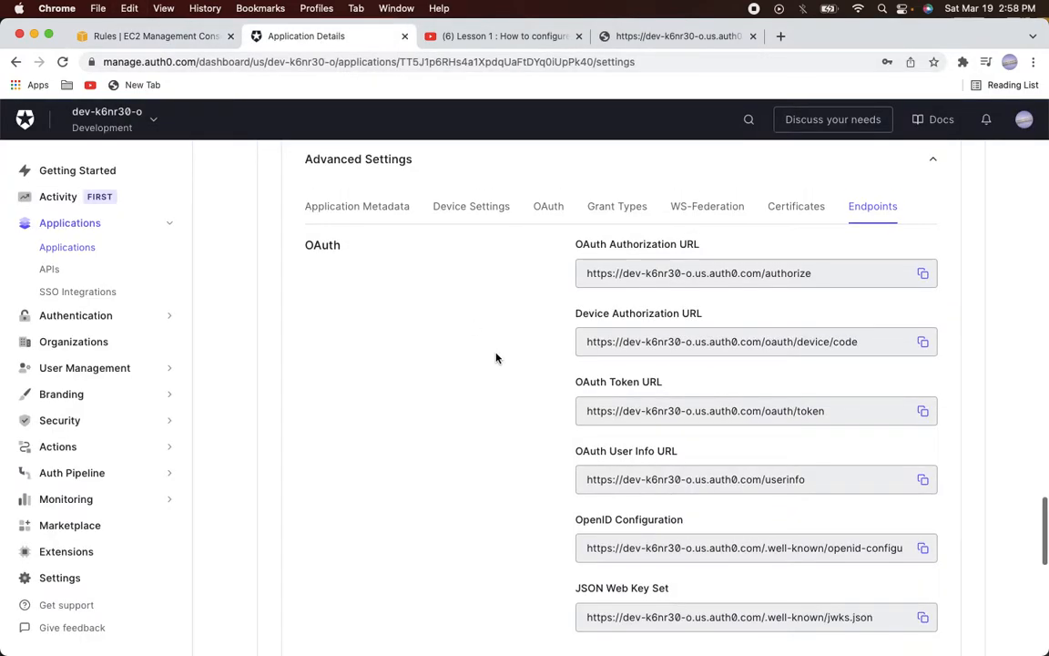
click(924, 273)
click(155, 36)
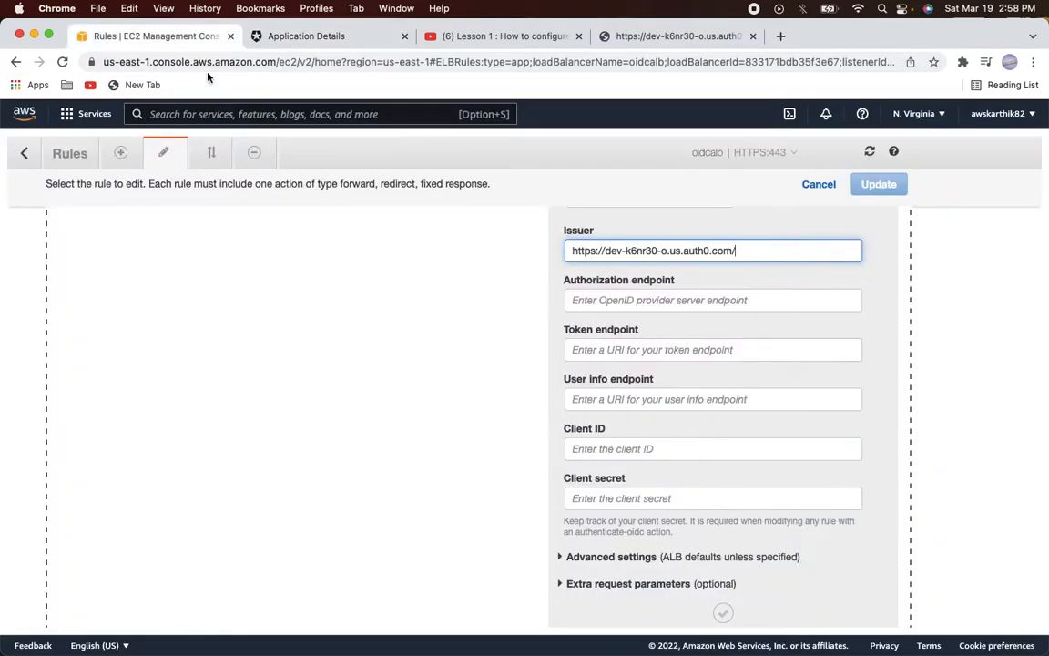
click(602, 301)
key(super+v)
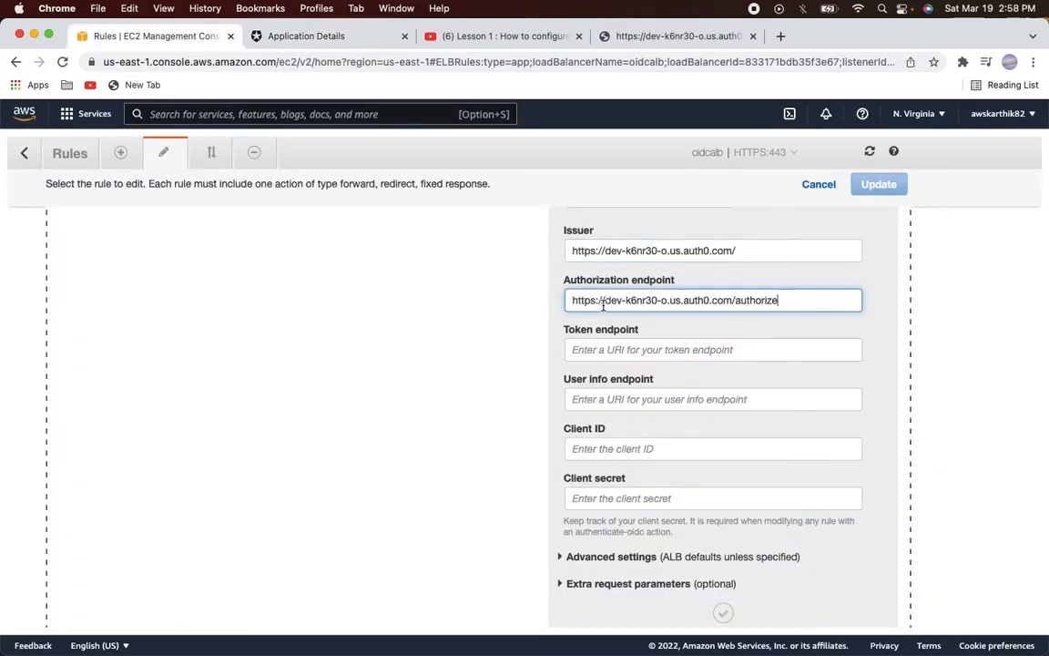
Fill in the Token and User info endpoints with Auth0's OAuth token and userinfo URLs
click(277, 33)
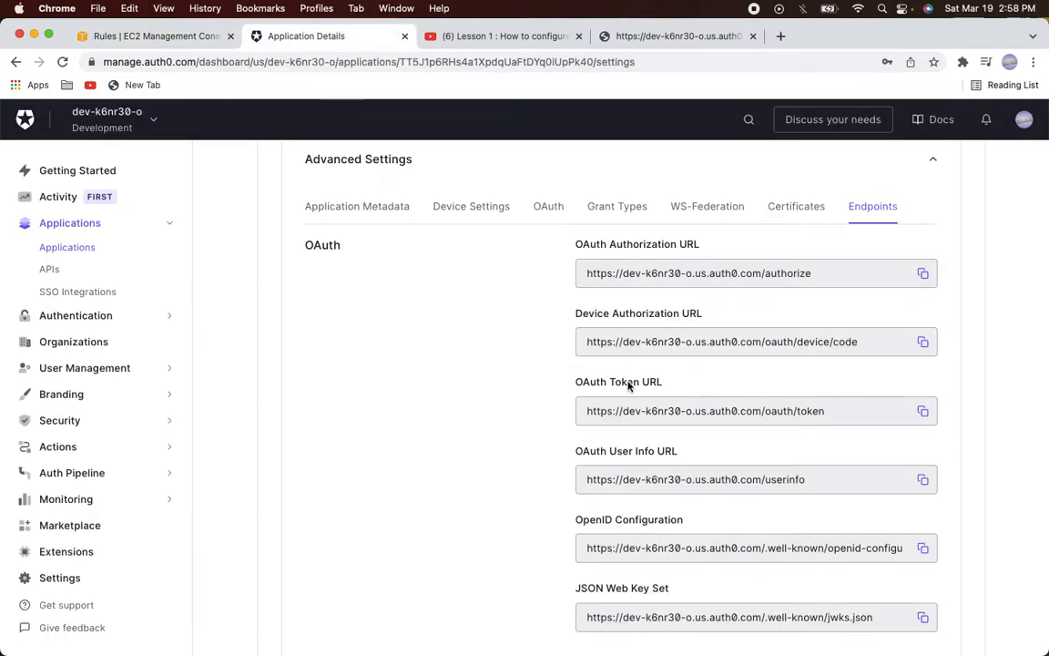
click(923, 412)
click(177, 41)
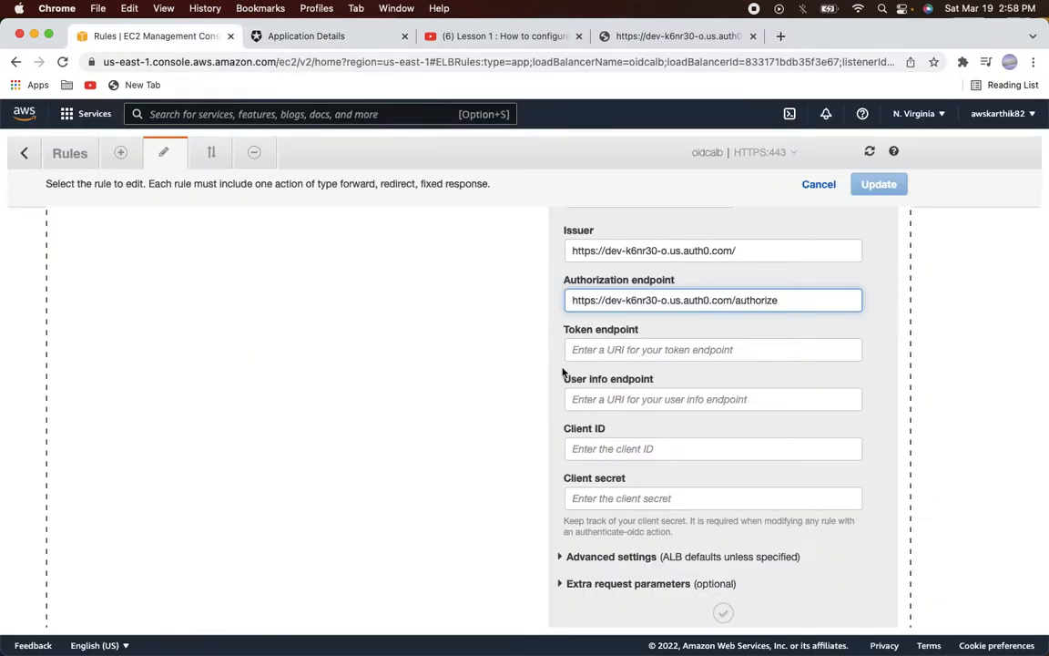
click(623, 350)
key(super+v)
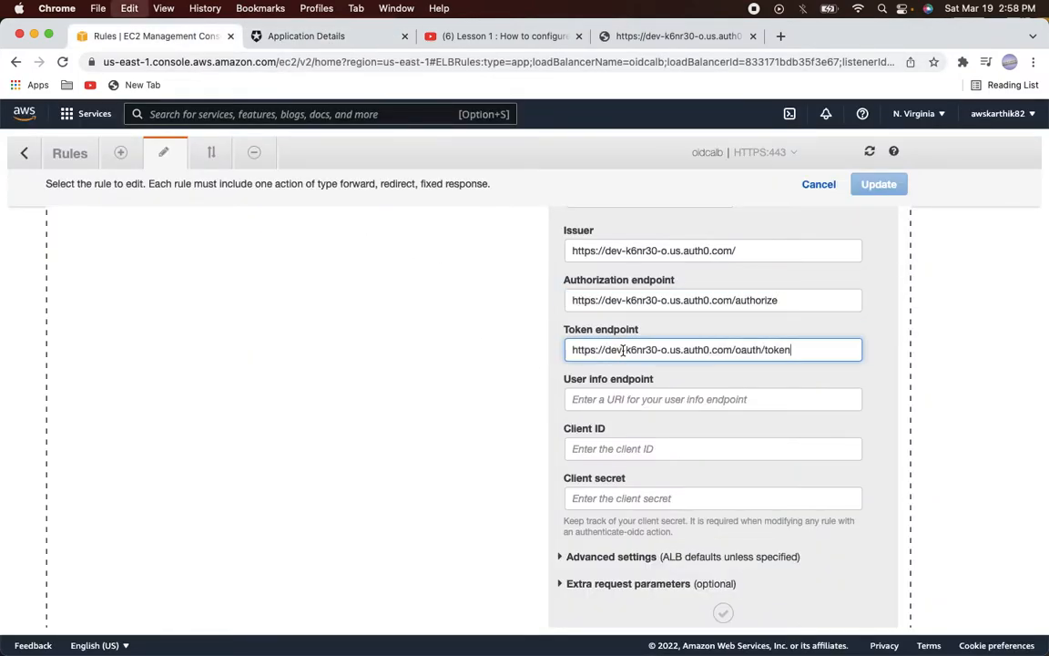
click(615, 402)
click(282, 37)
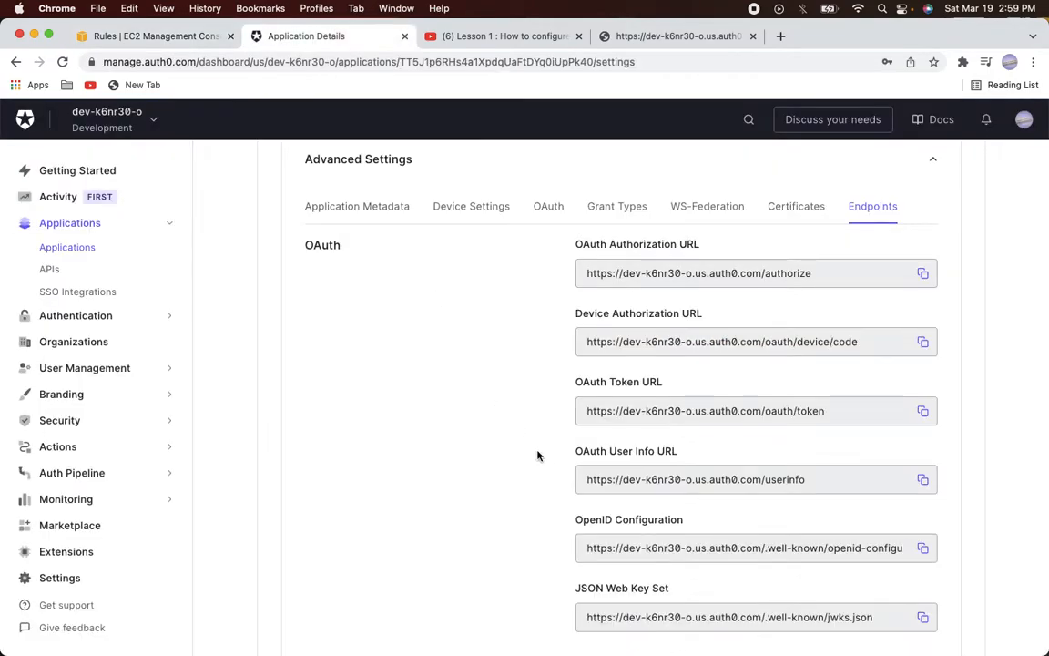
click(923, 483)
click(156, 37)
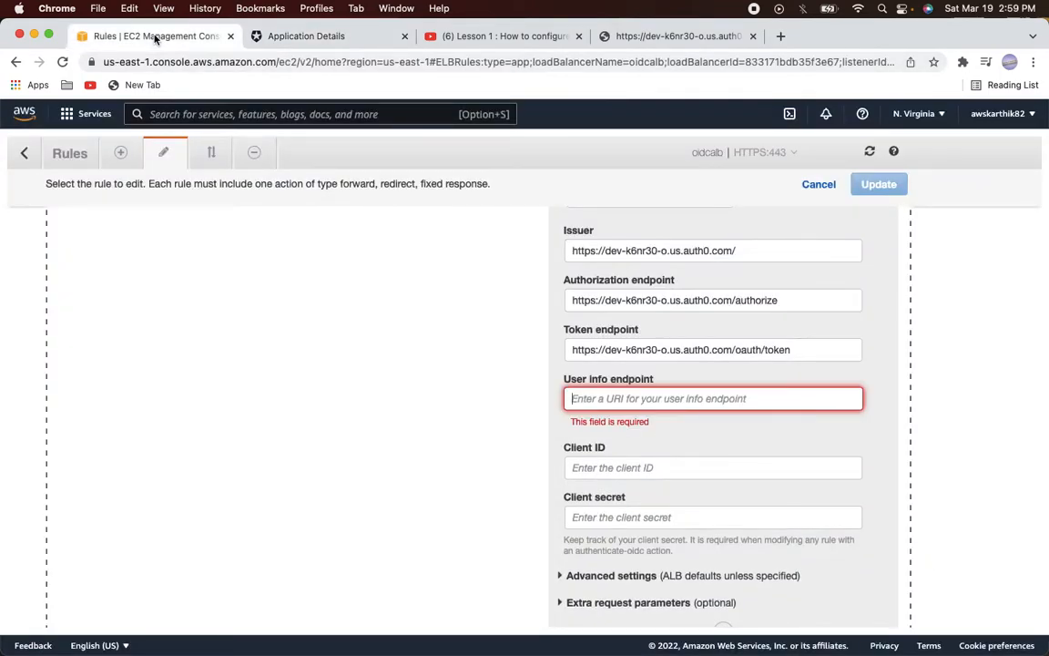
key(super+v)
Fill in the Client ID and Client secret from the Auth0 application settings
click(597, 450)
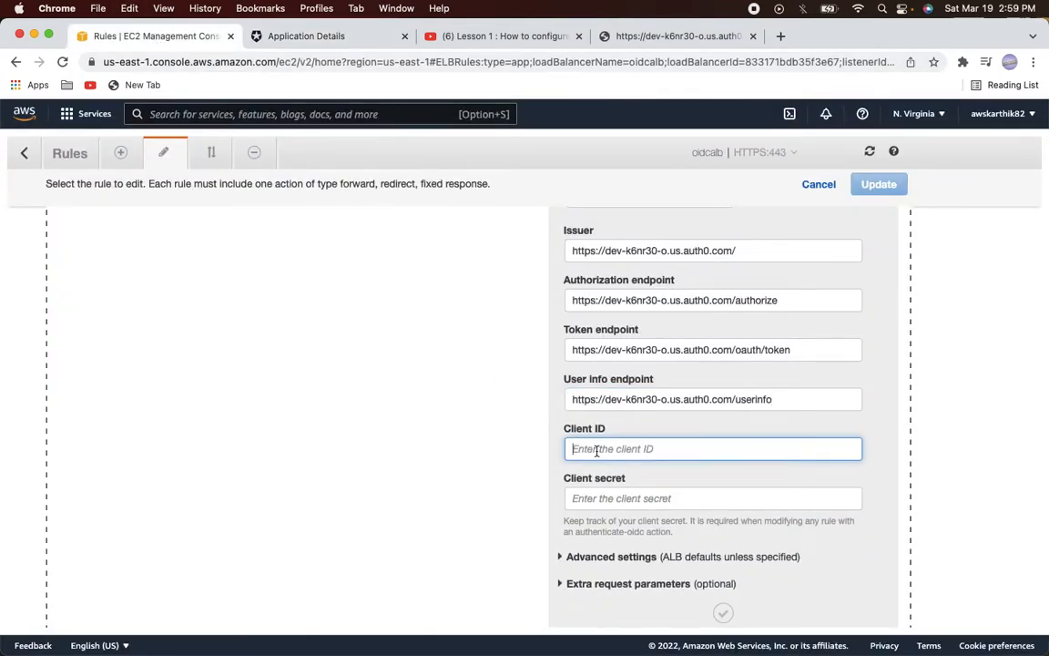
click(259, 37)
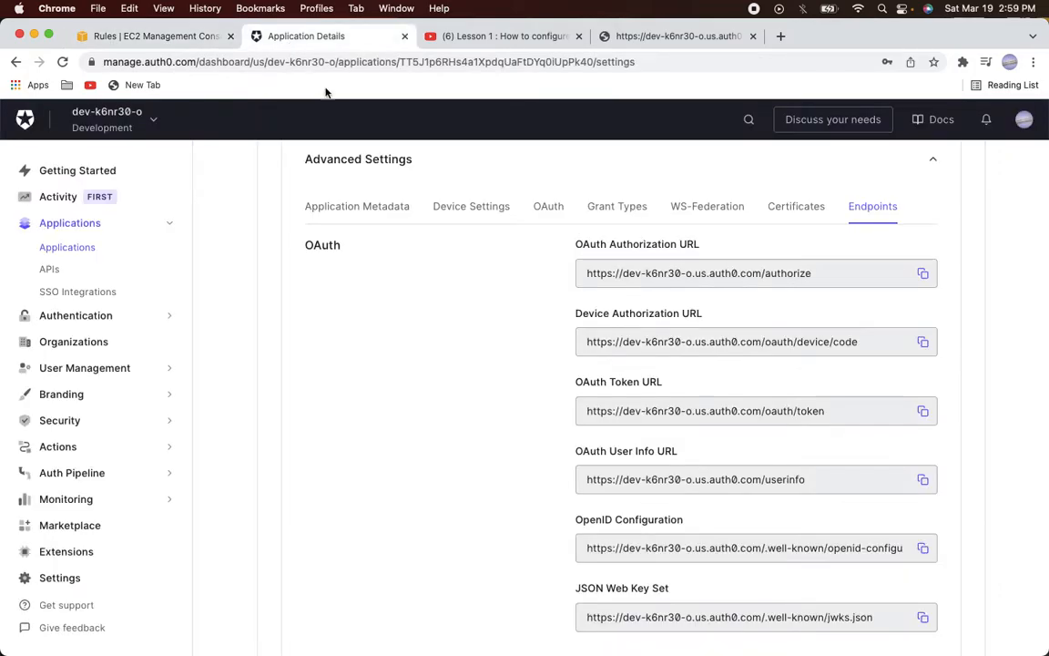
scroll(472, 287, up, 15)
scroll(472, 287, up, 8)
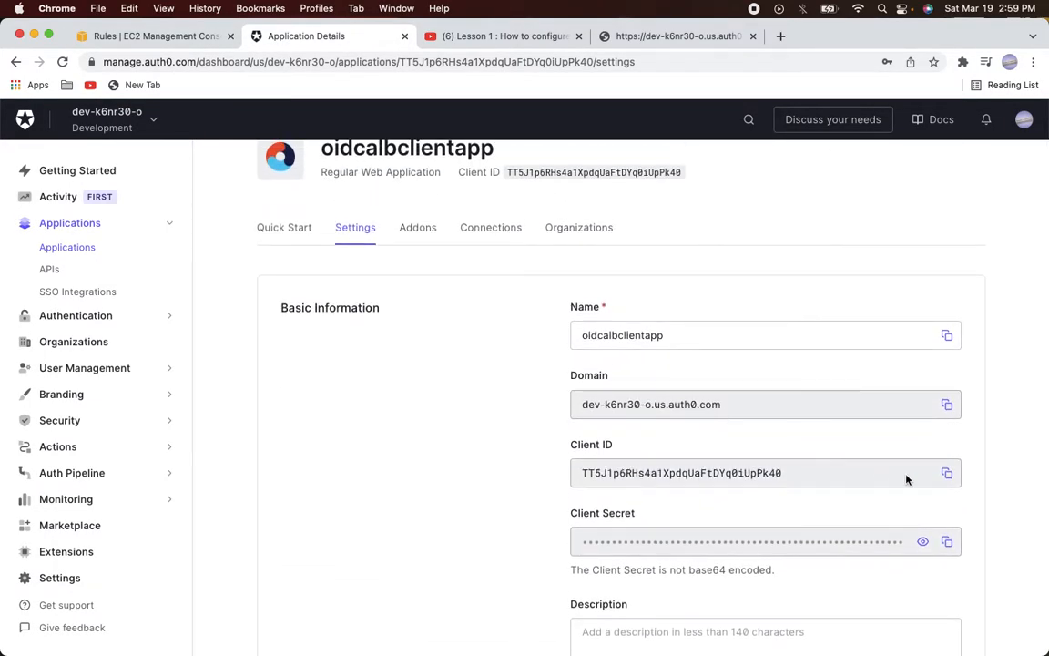
click(948, 472)
click(162, 37)
key(super+v)
key(Tab)
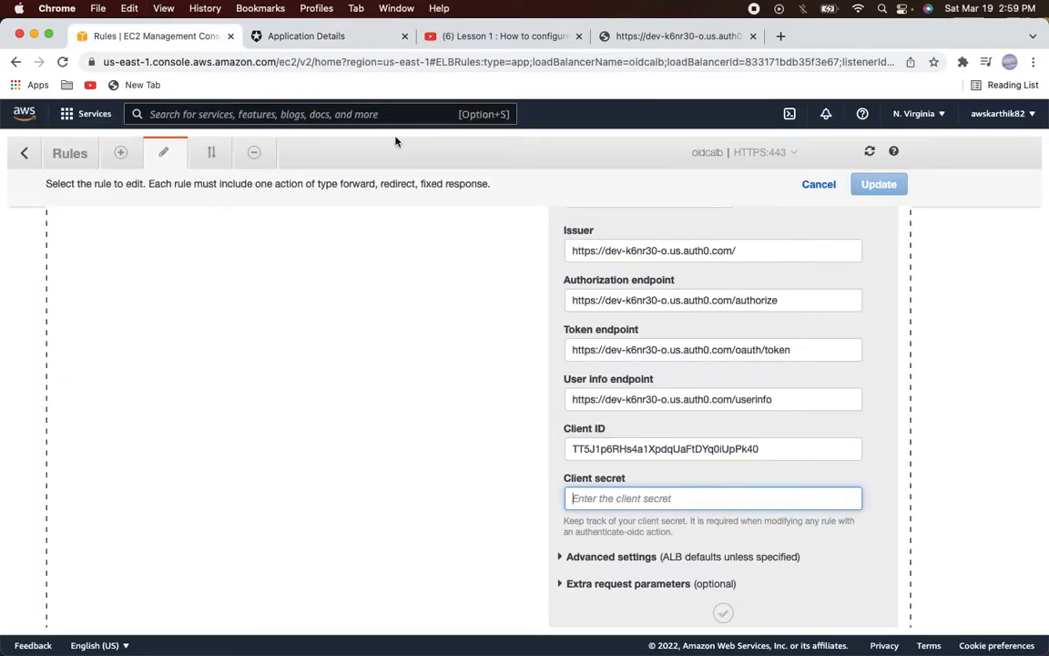
click(315, 37)
click(947, 542)
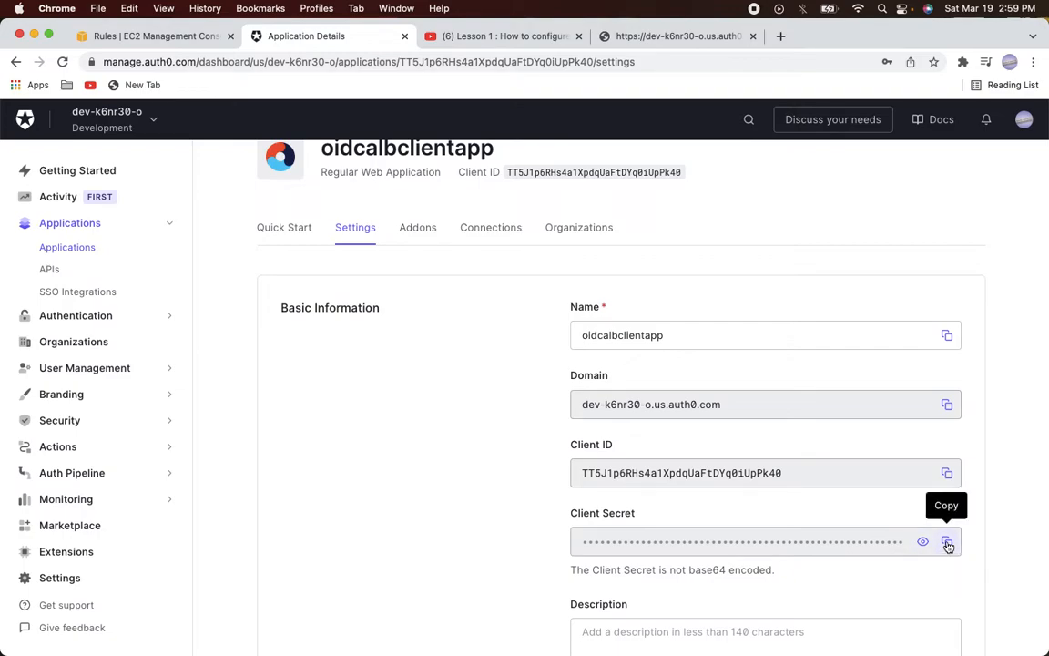
click(167, 41)
key(super+v)
scroll(435, 377, down, 2)
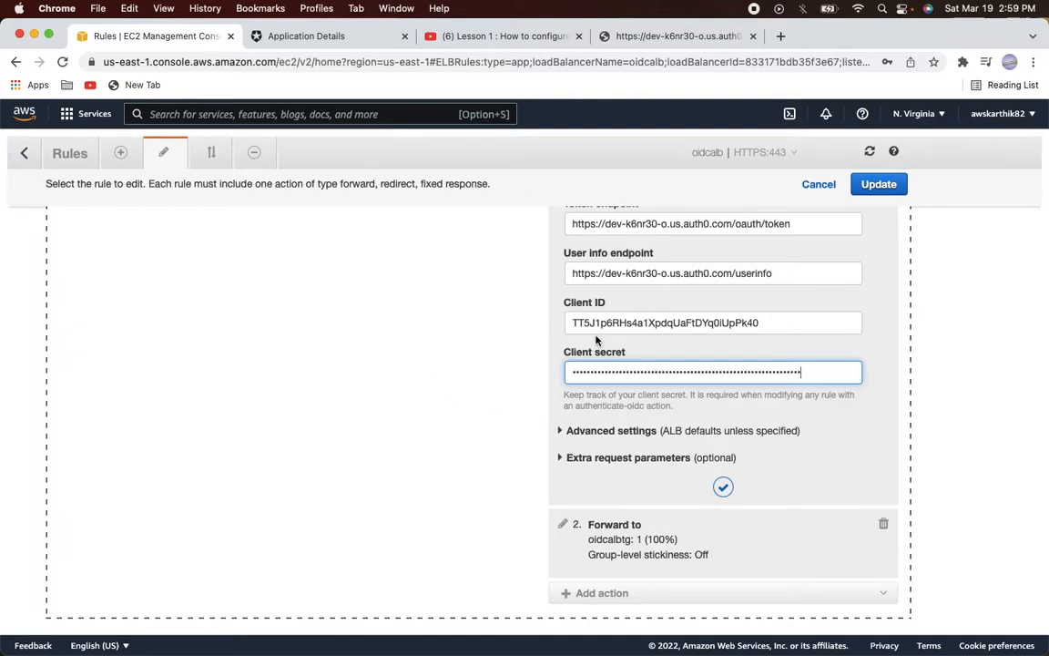
scroll(581, 329, up, 1)
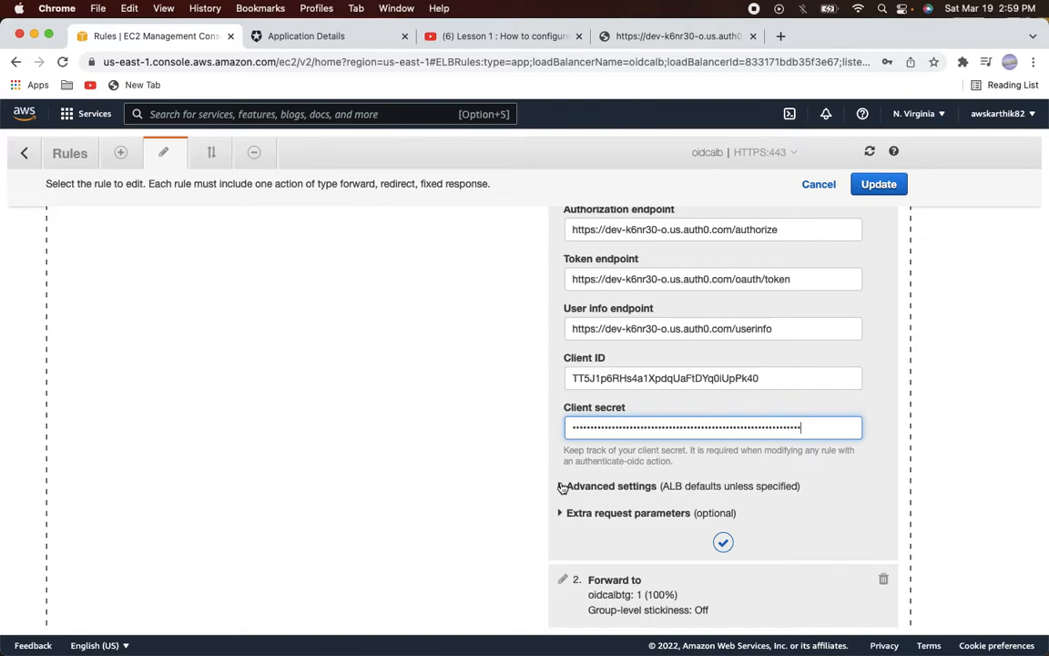
In Advanced settings, append 'profile email' so the Scope reads 'openid profile email'
click(562, 486)
scroll(805, 479, down, 4)
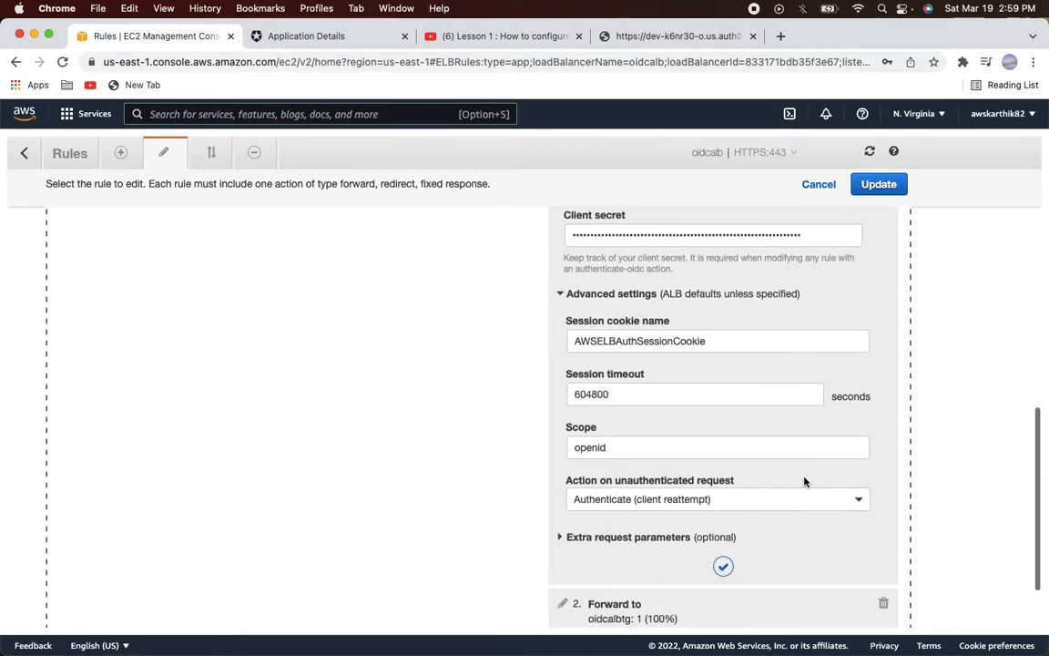
click(650, 445)
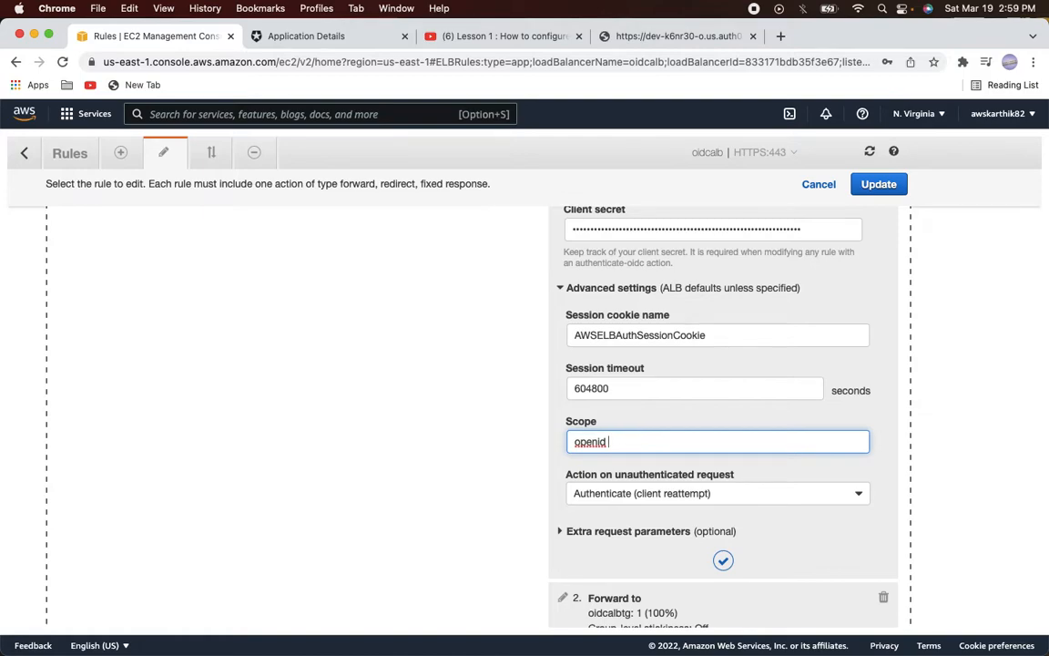
text(profile email)
scroll(598, 398, down, 2)
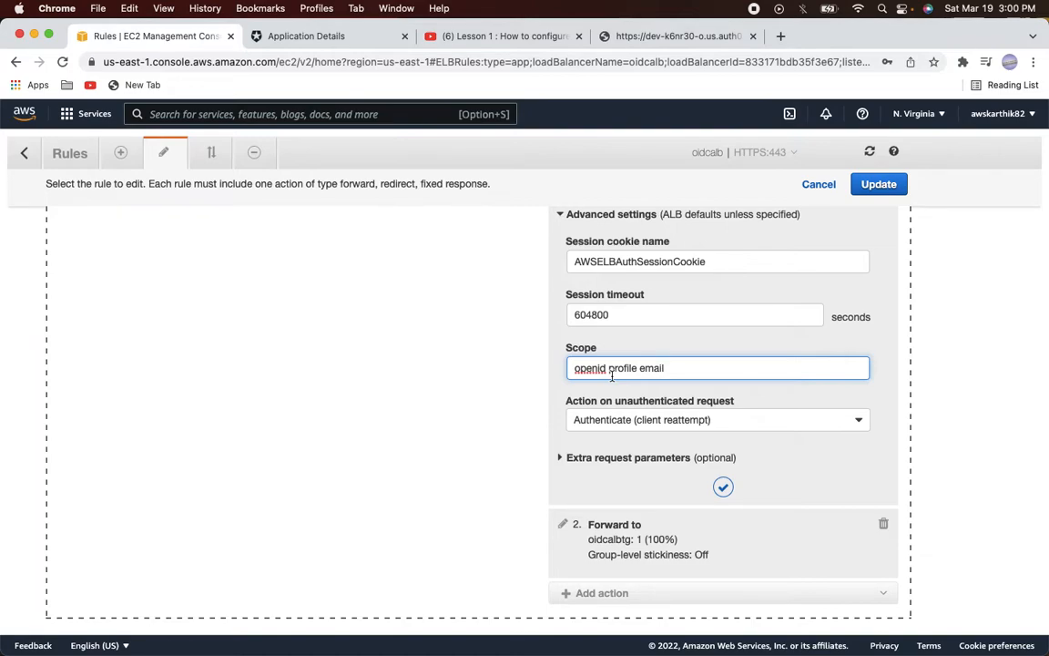
click(562, 458)
click(601, 490)
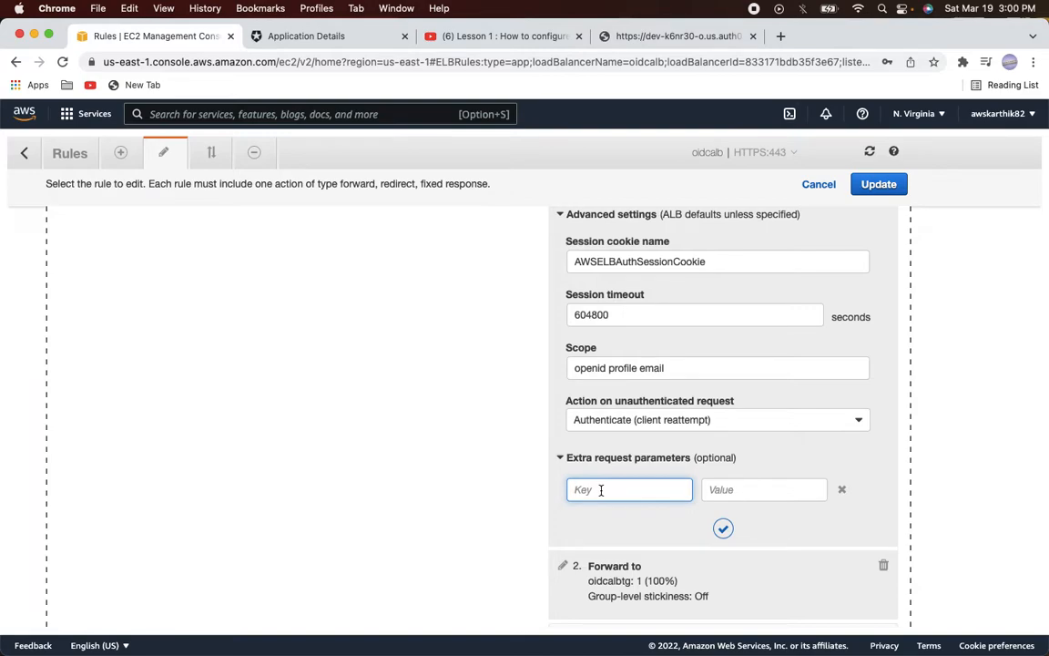
text(audien)
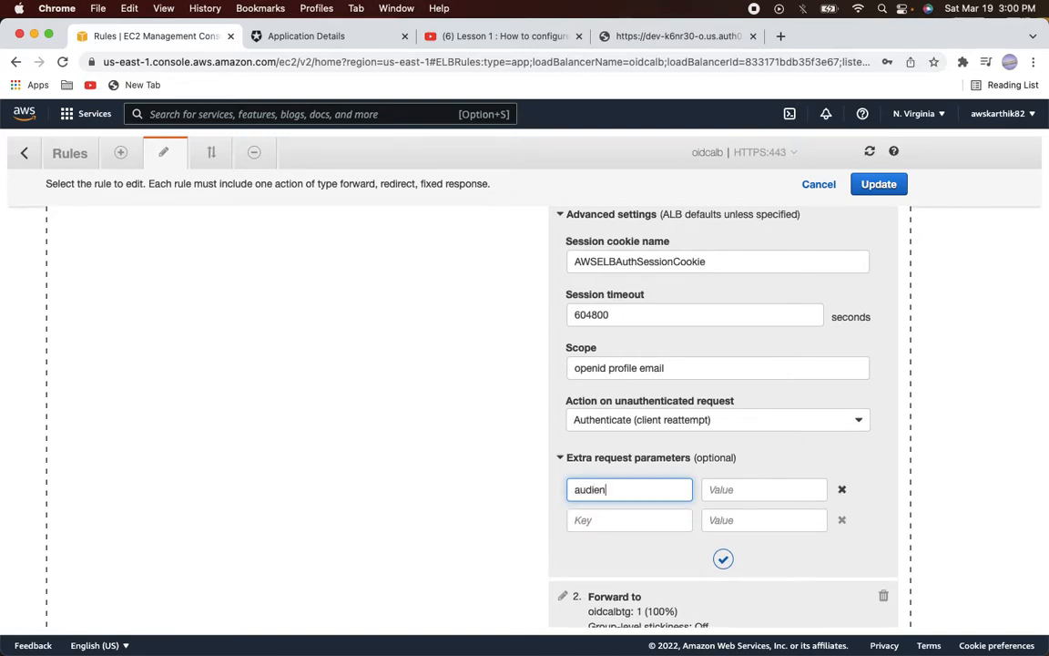
text(ce)
key(Tab)
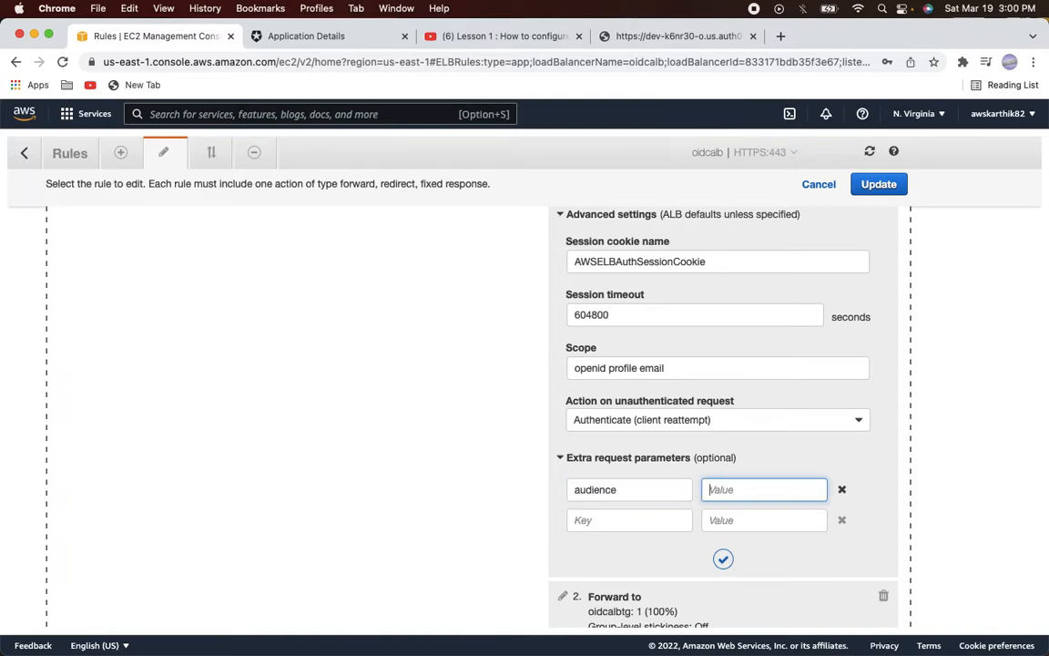
click(314, 36)
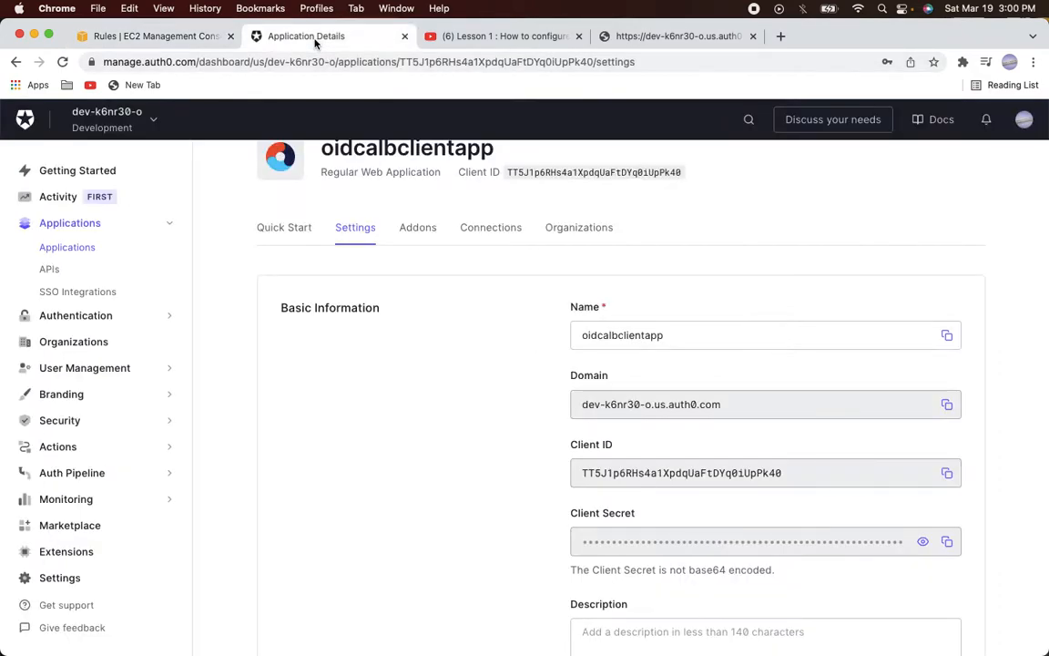
click(57, 270)
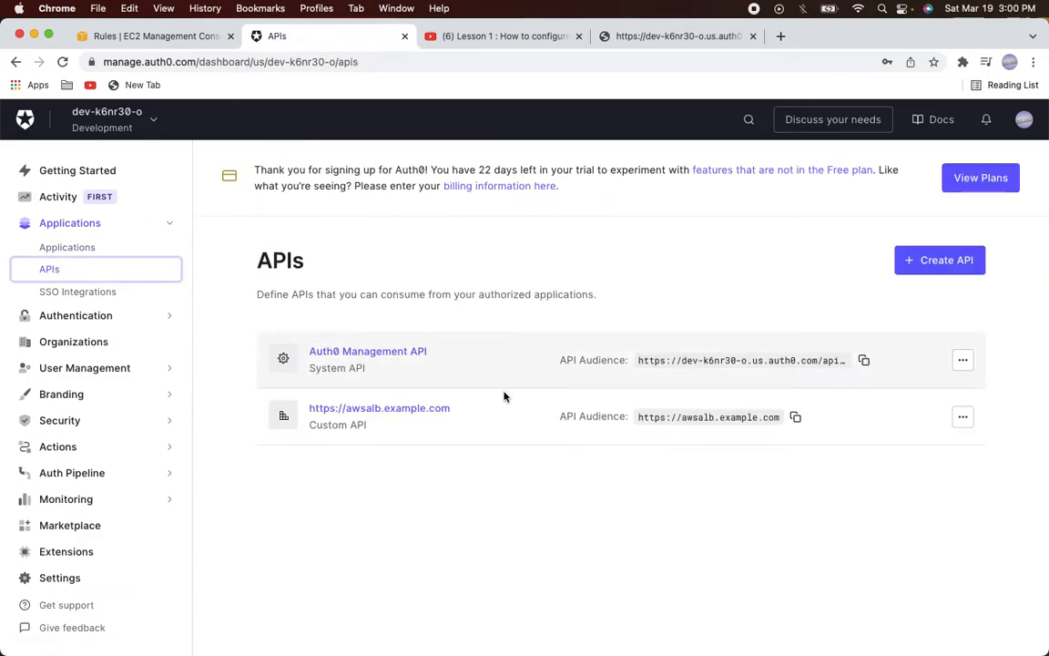
click(796, 420)
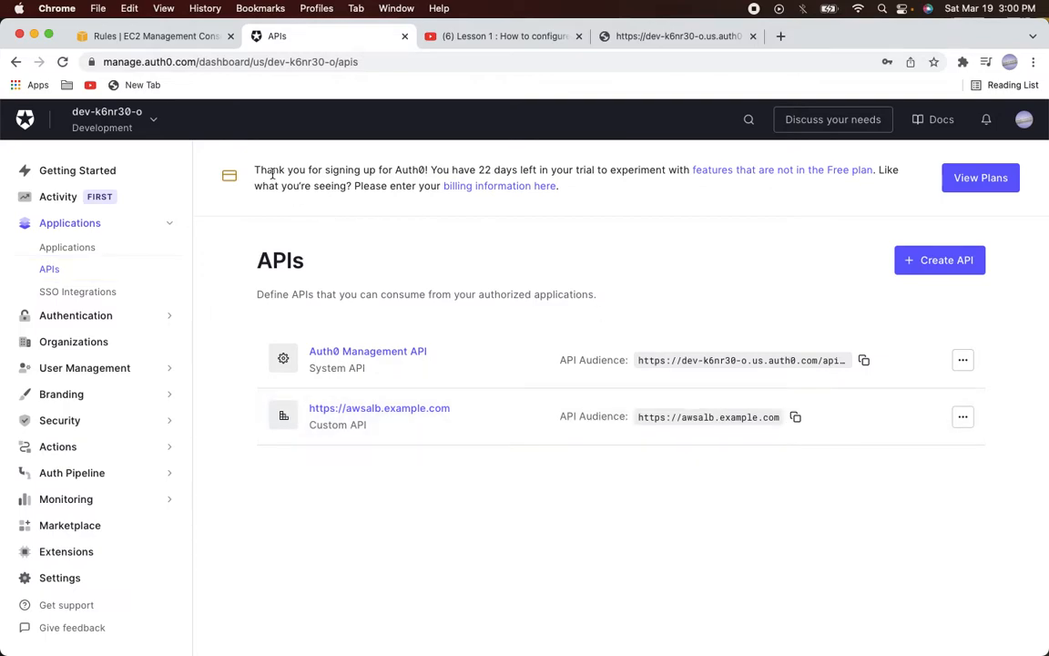
click(146, 41)
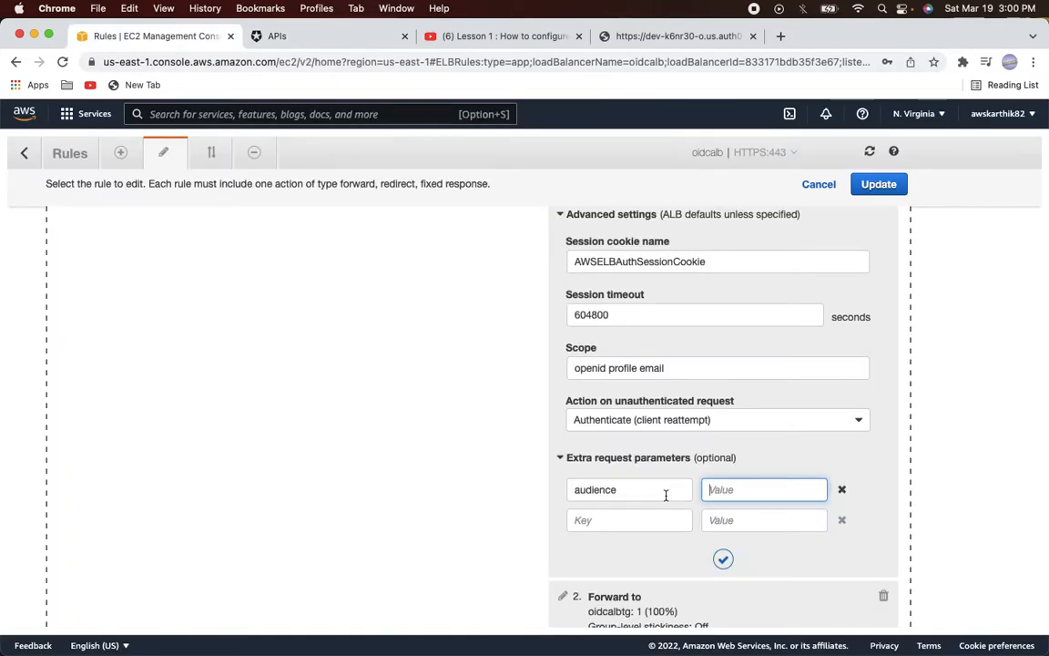
key(super+v)
Confirm the authenticate action and update the default rule
click(724, 561)
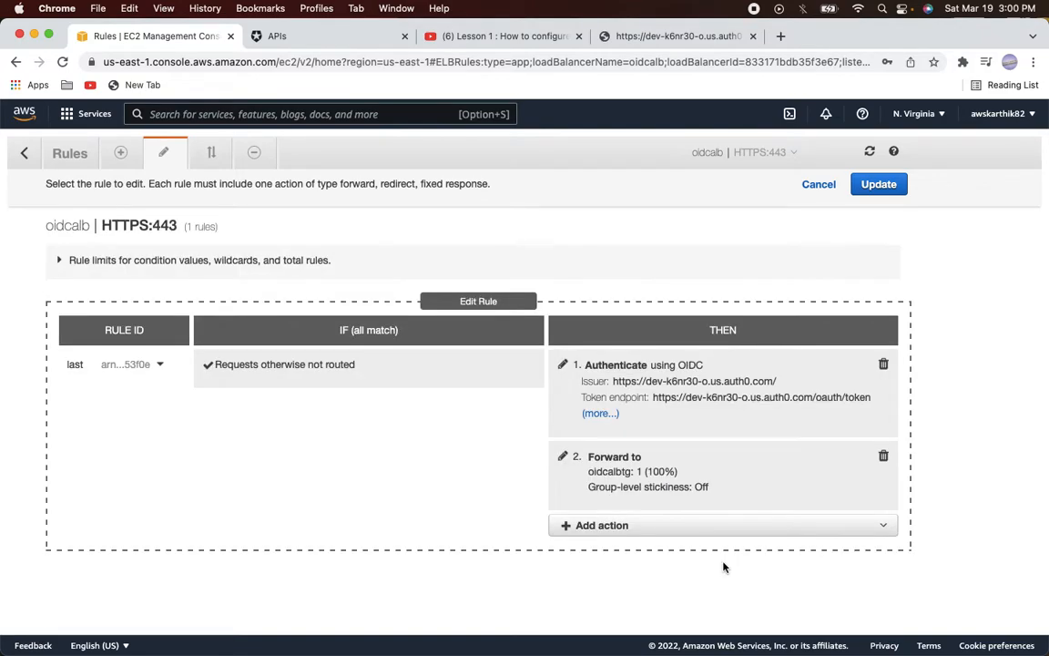
click(874, 186)
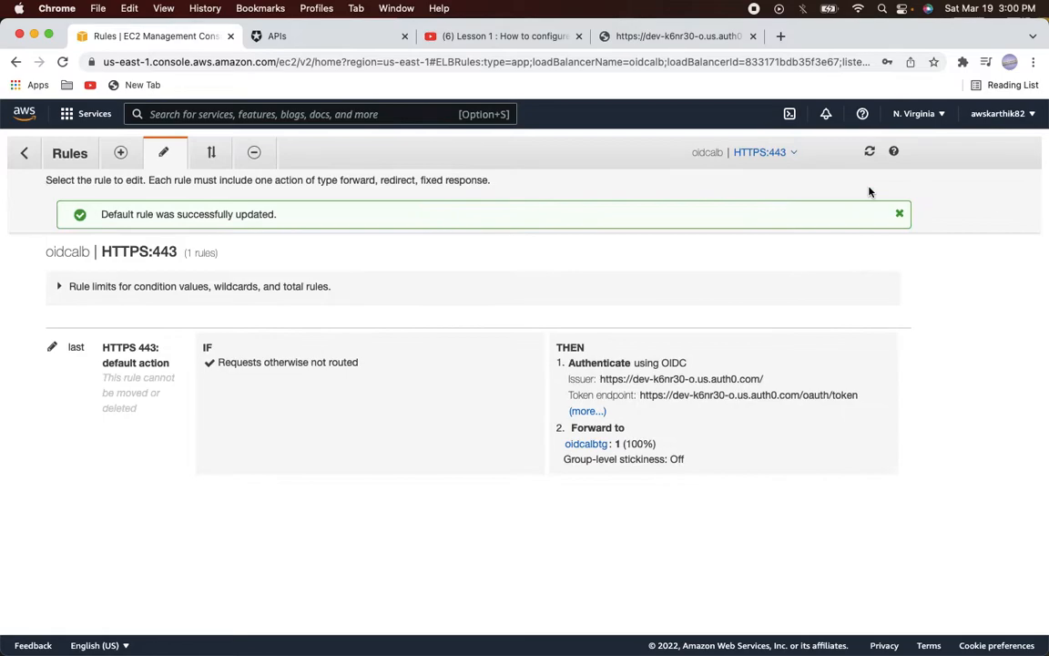
key(super+Tab)
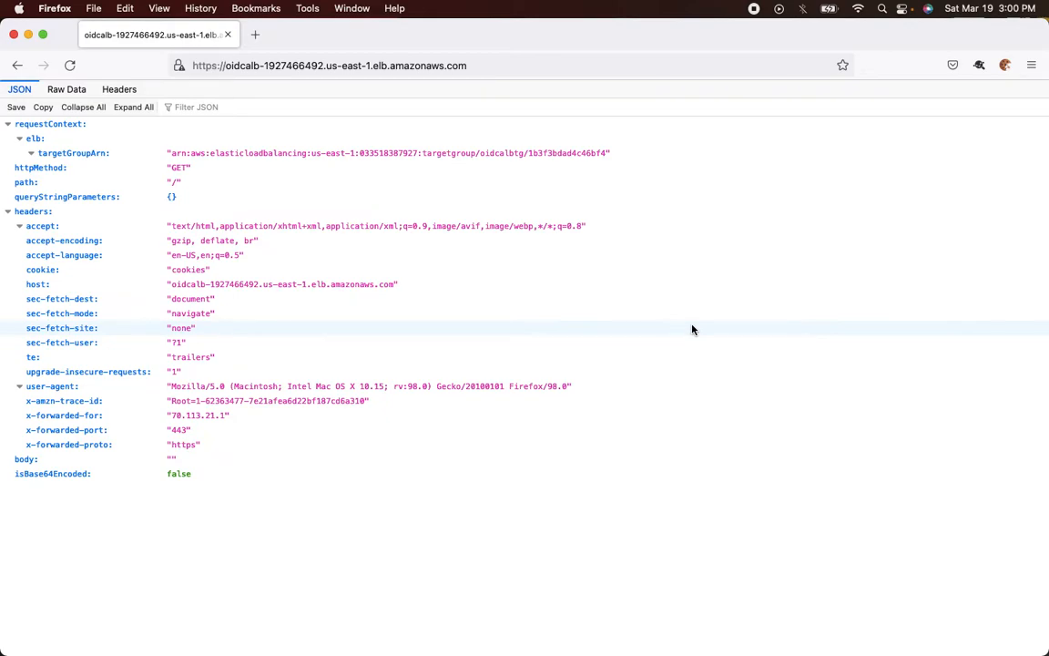
Reload the load balancer page and inspect the authorize URL's redirect_uri behind the Callback URL mismatch error
key(super+r)
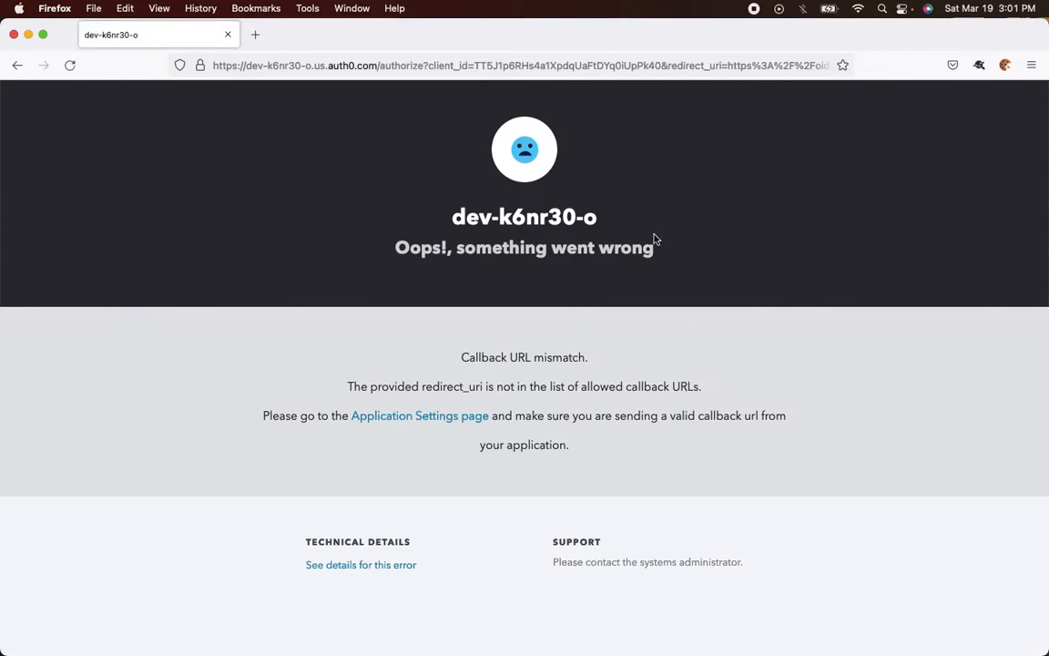
click(684, 67)
click(684, 67)
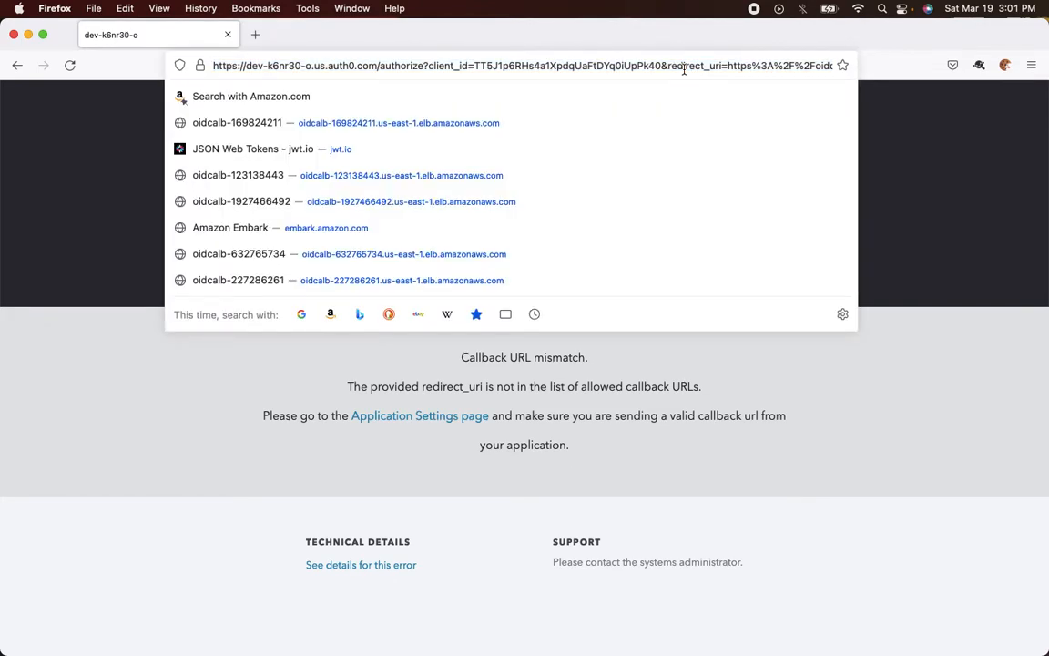
drag(684, 68, 882, 76)
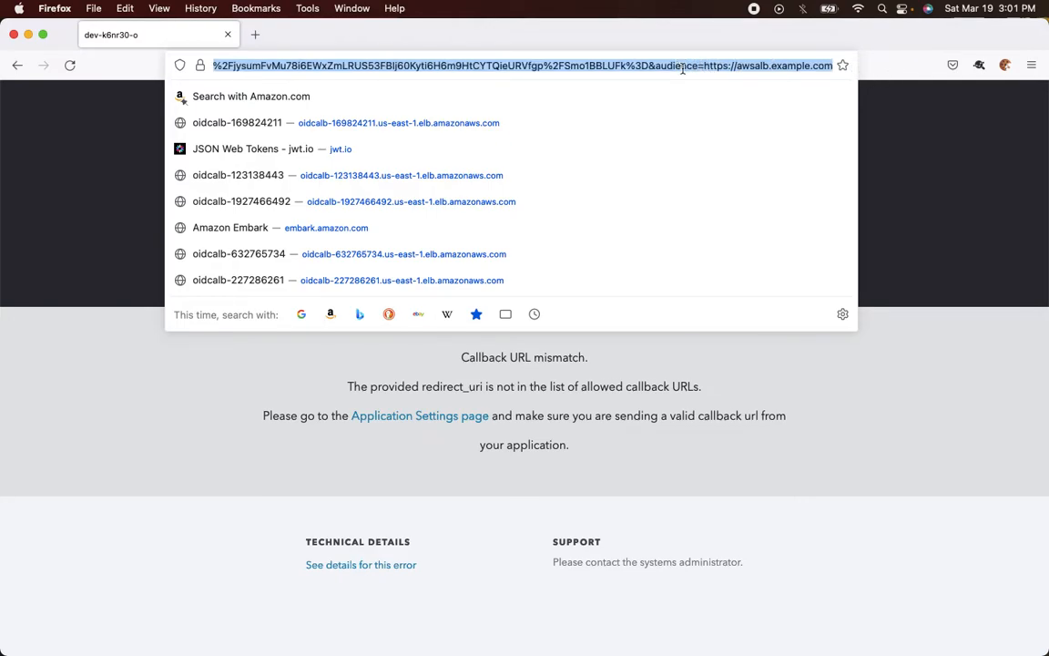
click(918, 291)
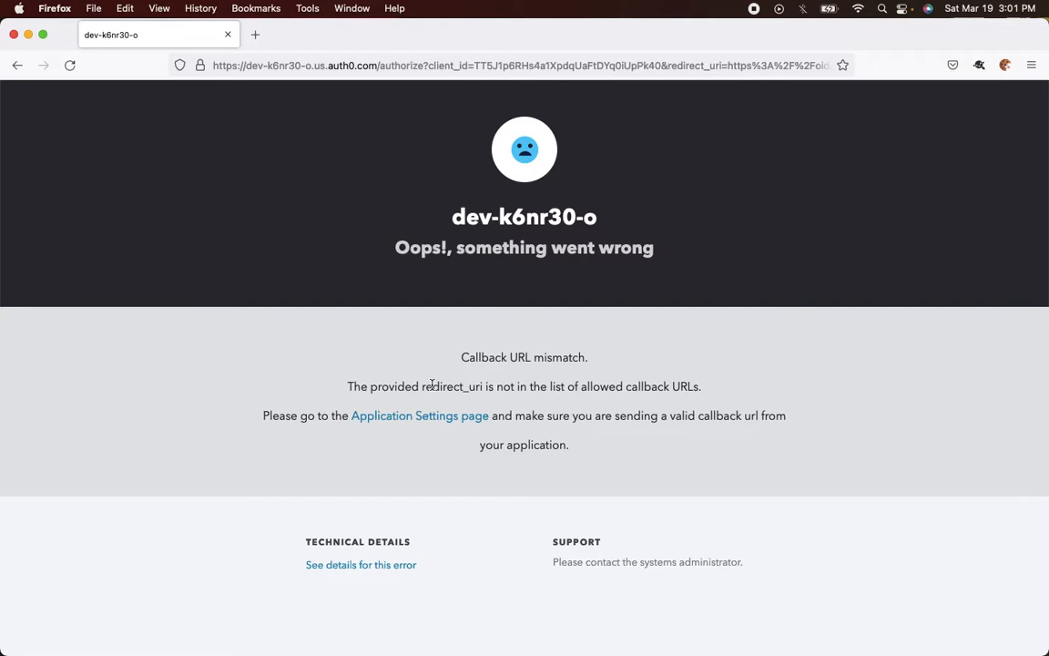
key(super+Tab)
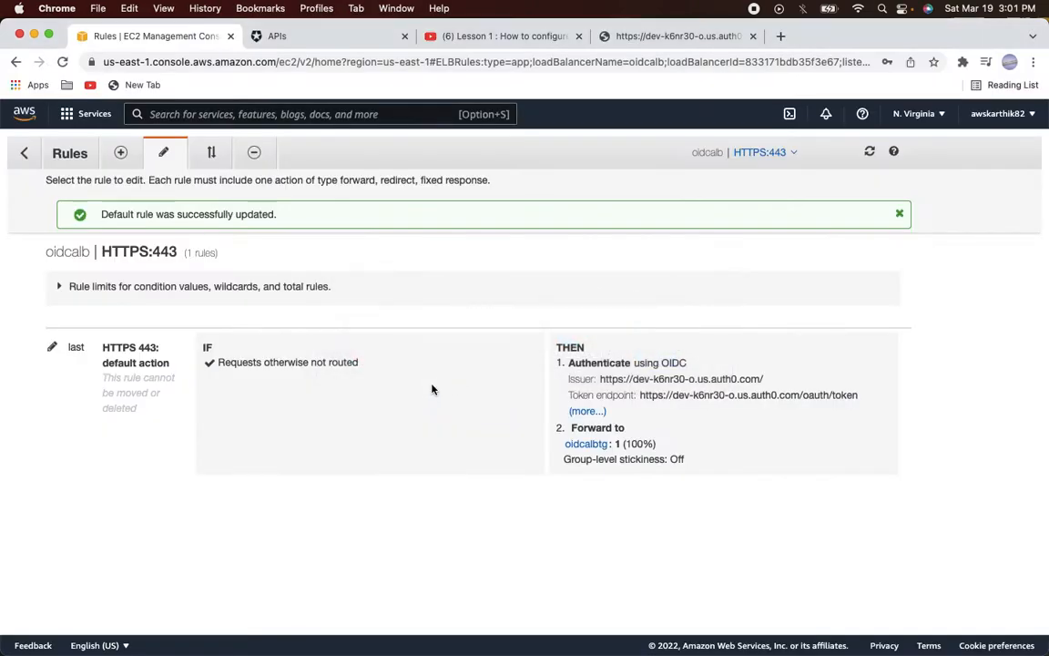
Open oidcalbclientapp's settings and check its empty Allowed Callback URLs
click(324, 41)
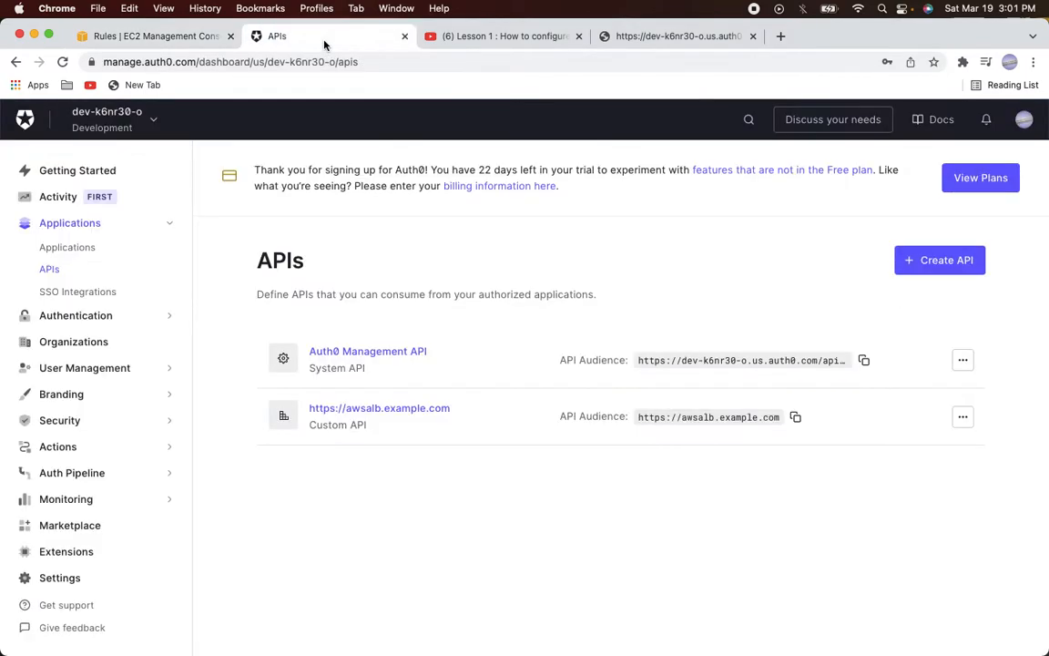
click(77, 254)
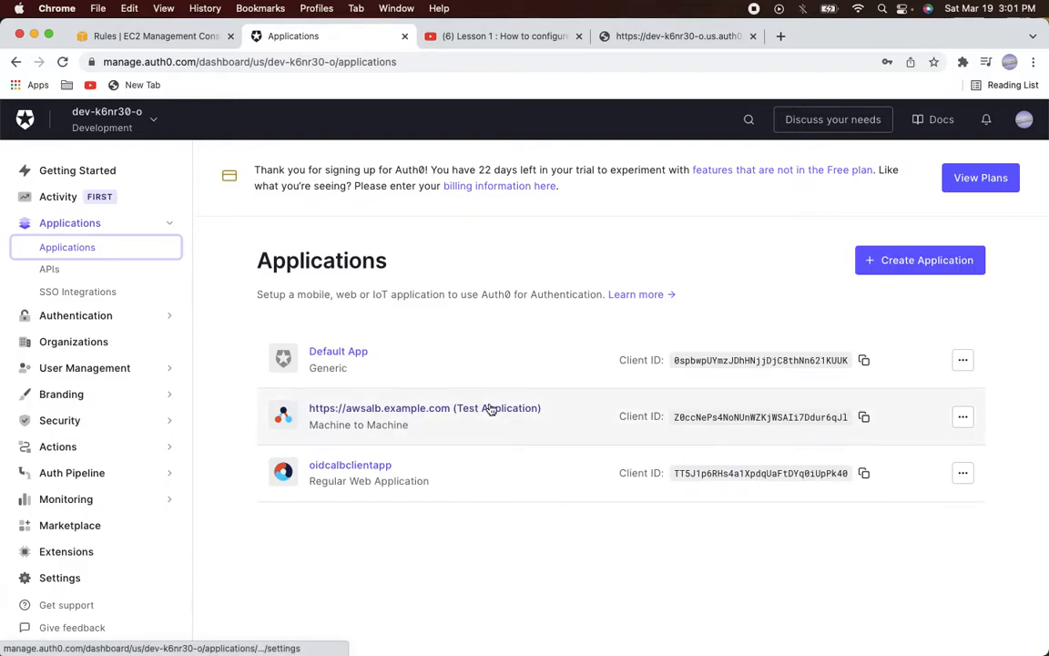
click(366, 473)
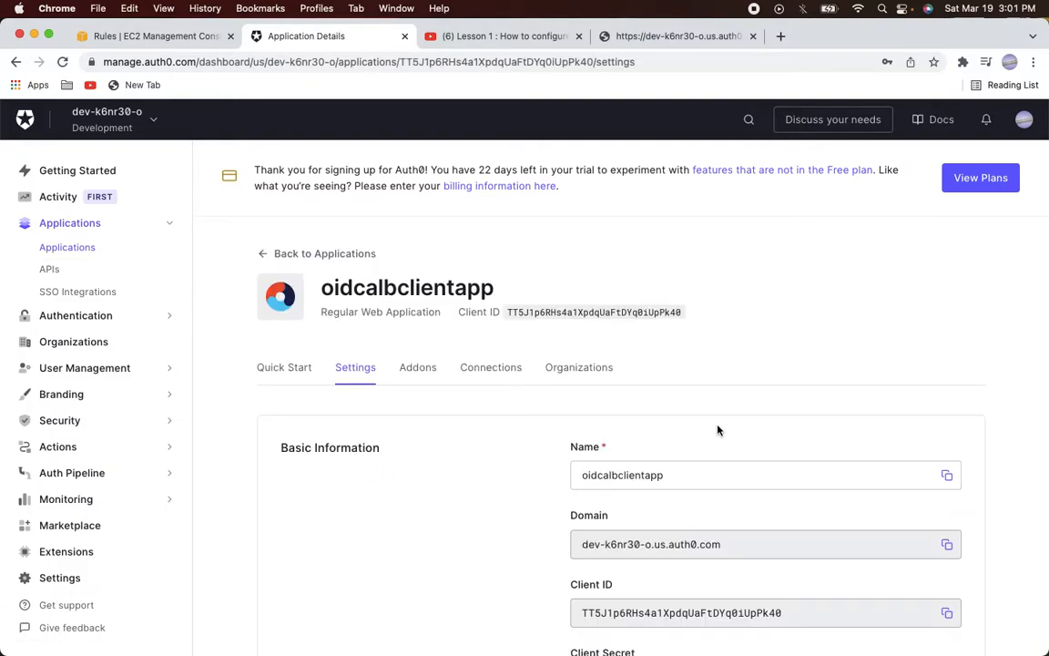
scroll(718, 430, down, 5)
scroll(718, 430, down, 10)
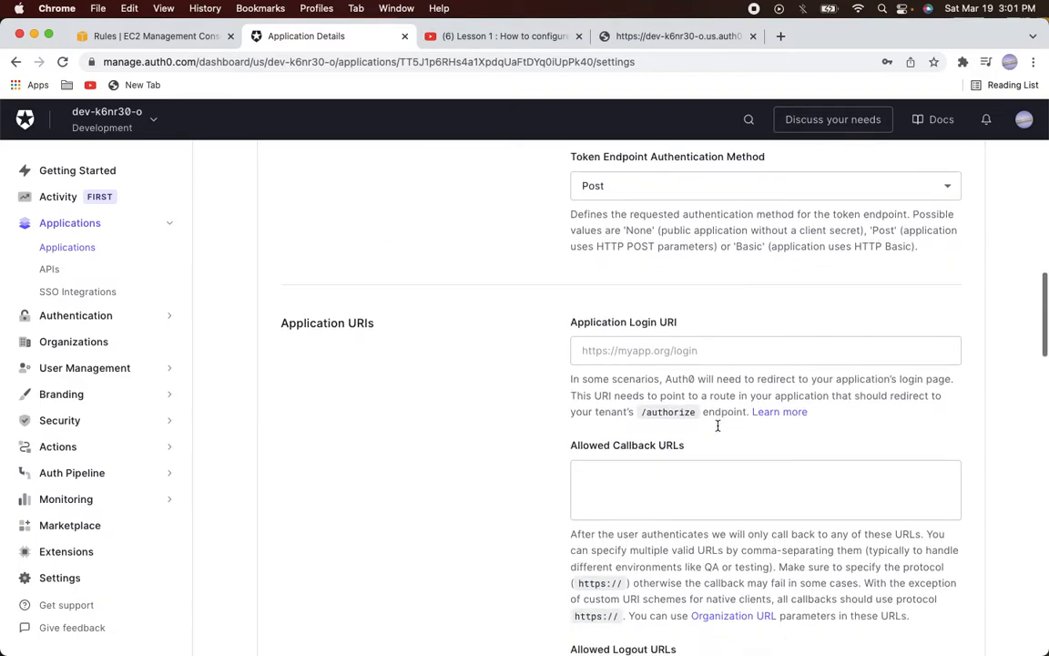
scroll(636, 265, up, 3)
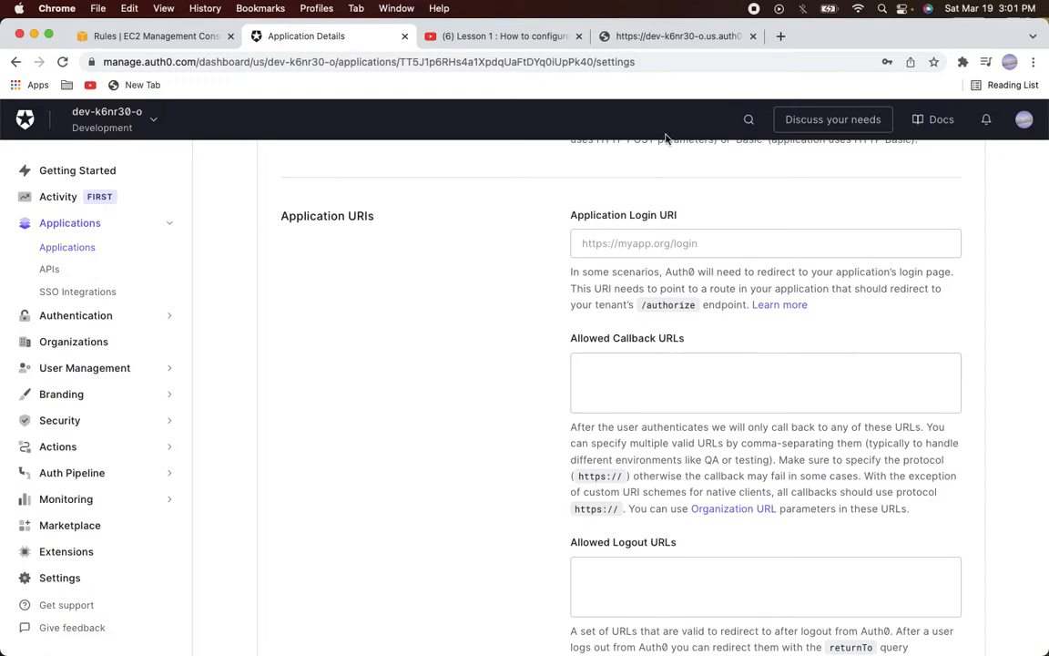
click(638, 36)
click(668, 58)
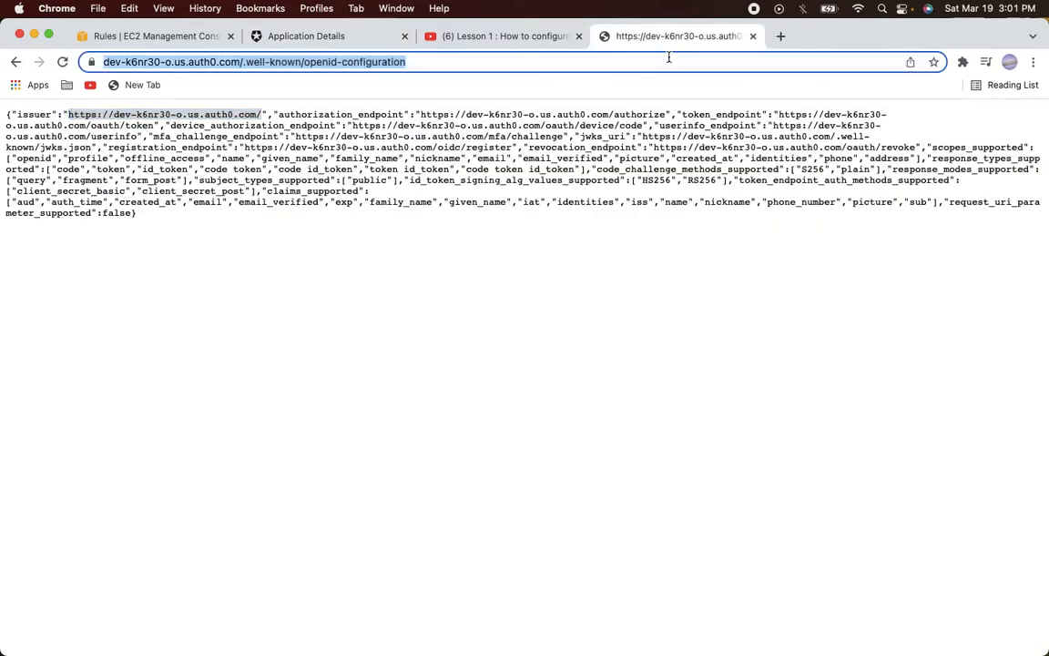
text(aws alb oidc)
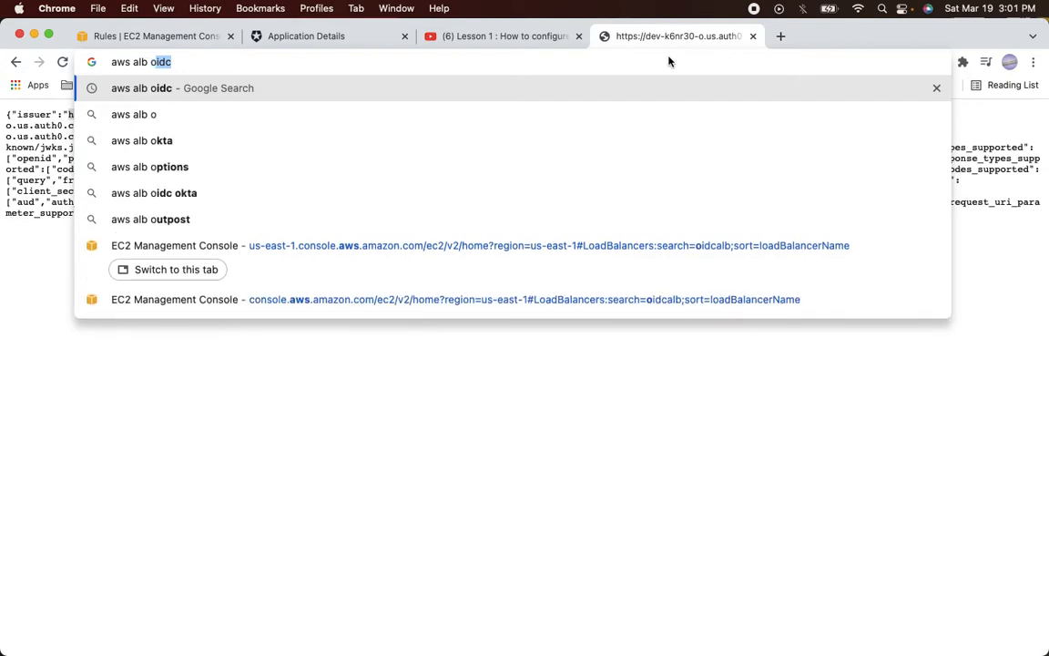
key(Return)
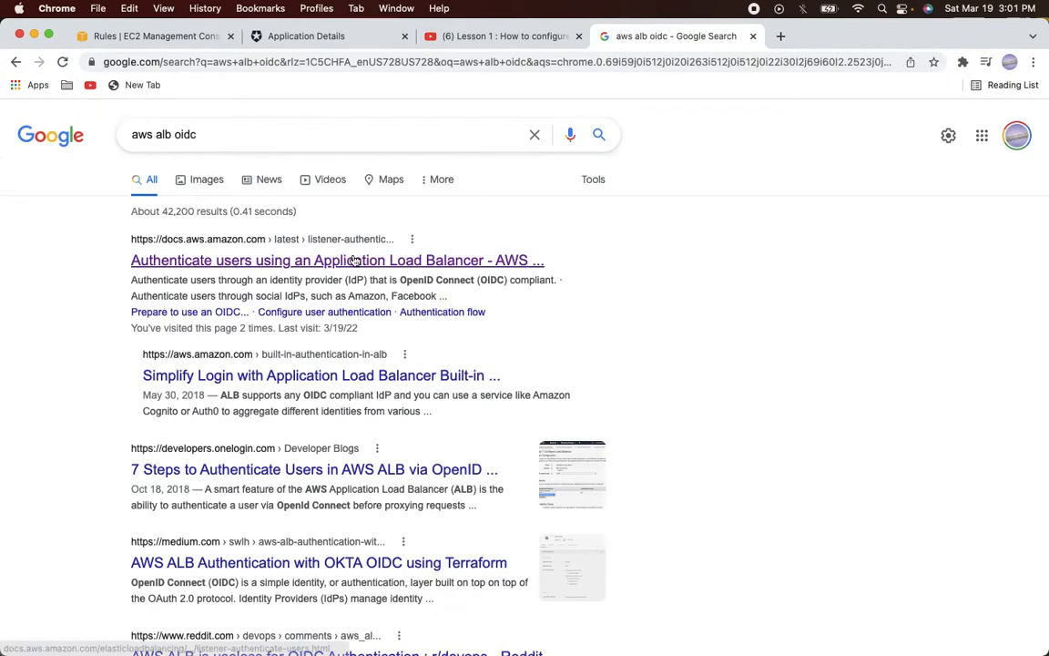
click(321, 261)
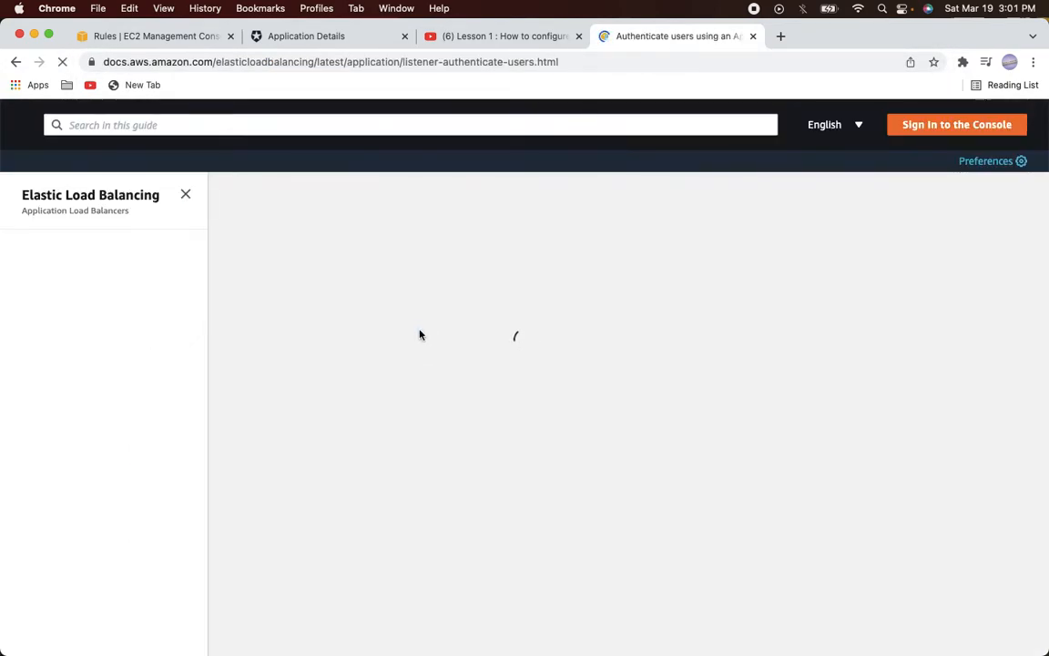
scroll(421, 335, down, 2)
scroll(421, 334, down, 5)
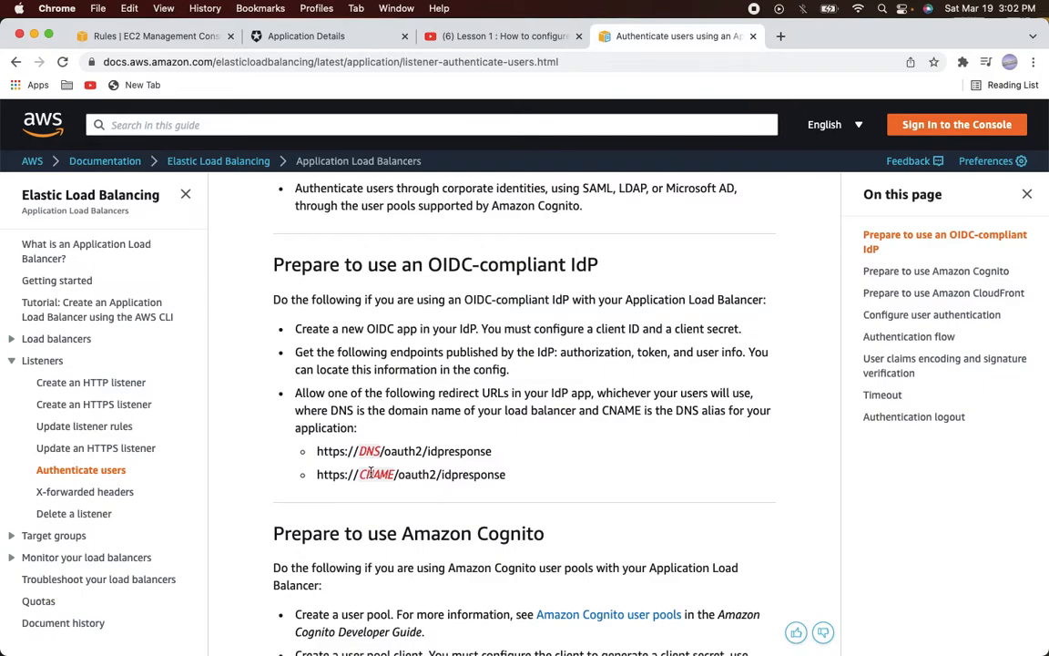
drag(318, 453, 522, 449)
key(super+c)
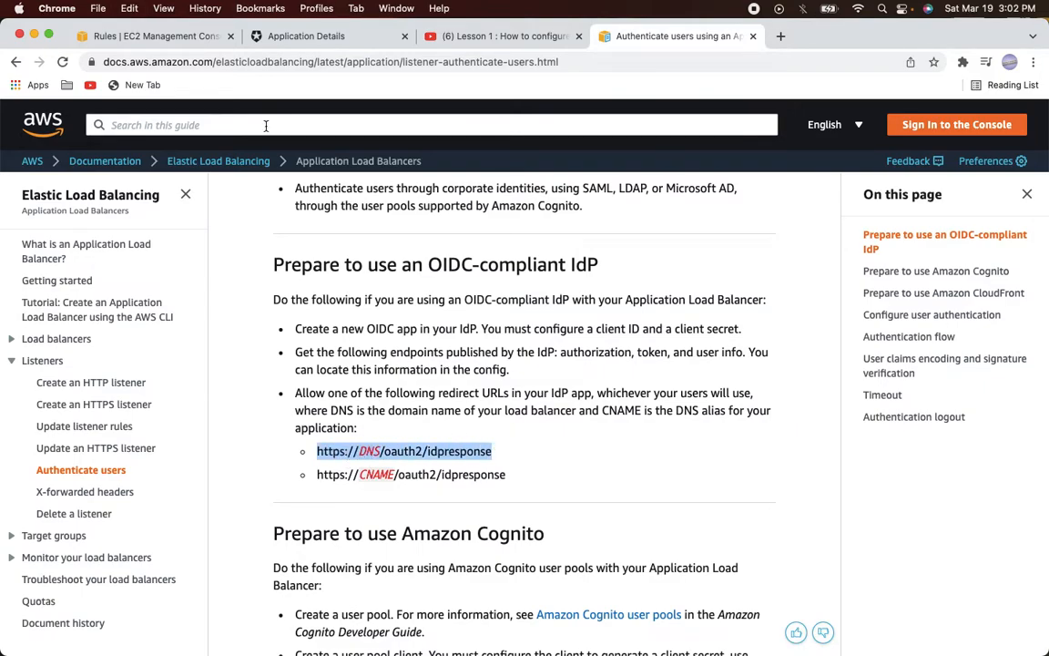
click(274, 35)
click(598, 385)
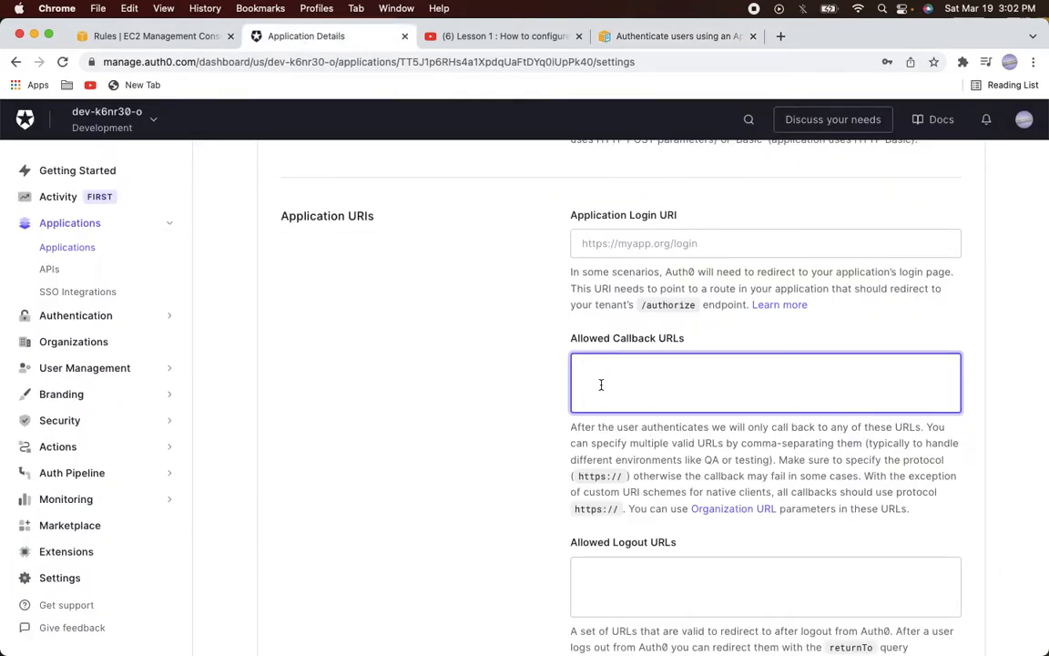
key(super+v)
double_click(633, 367)
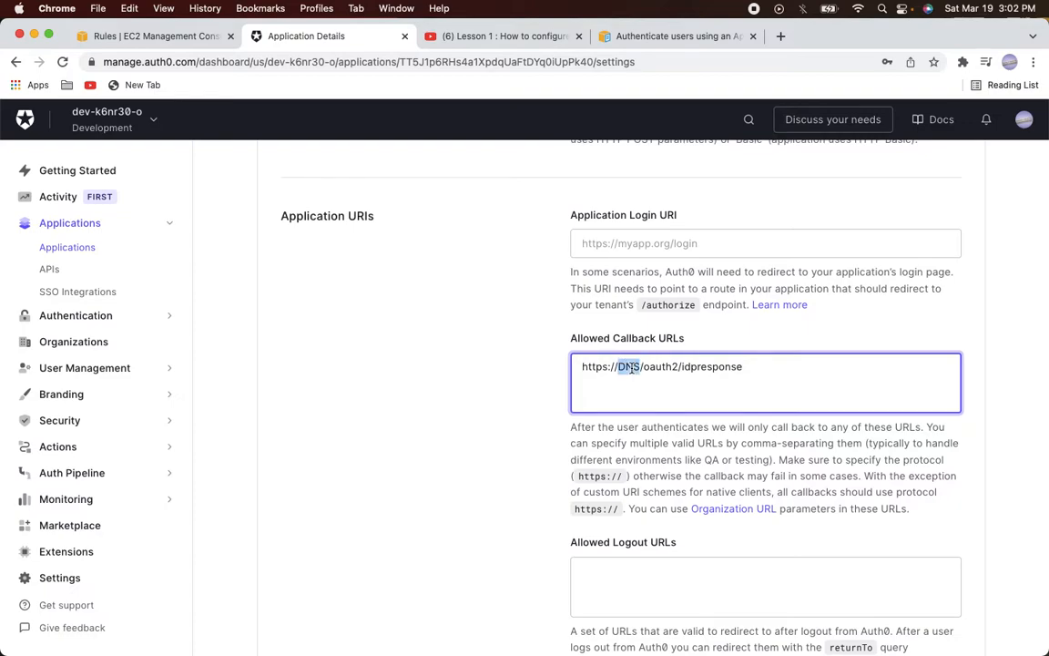
click(143, 41)
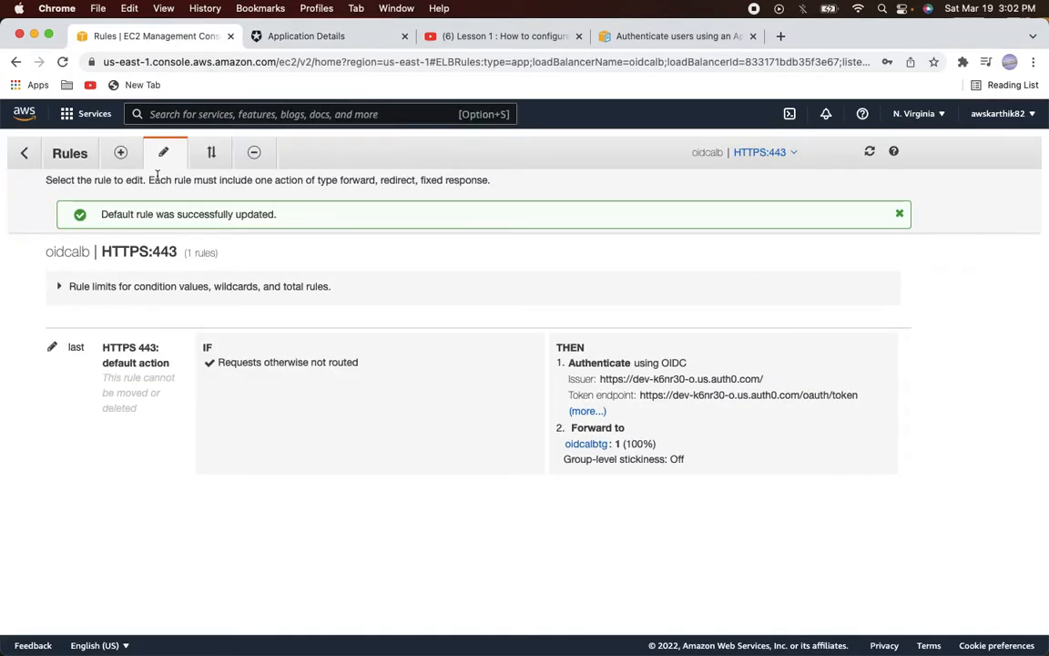
click(26, 155)
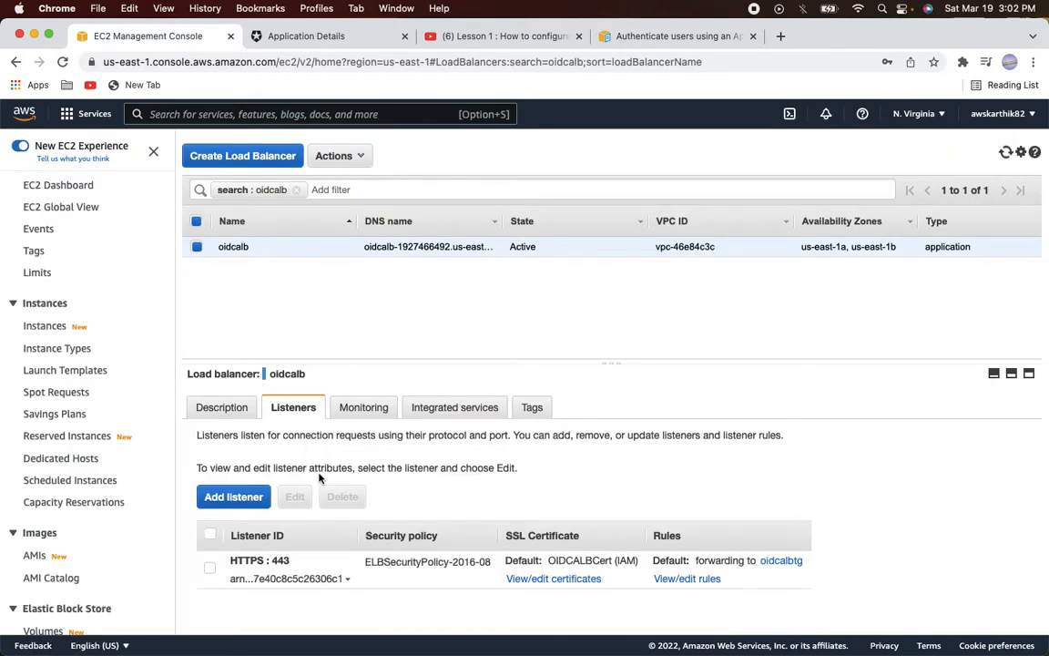
click(202, 410)
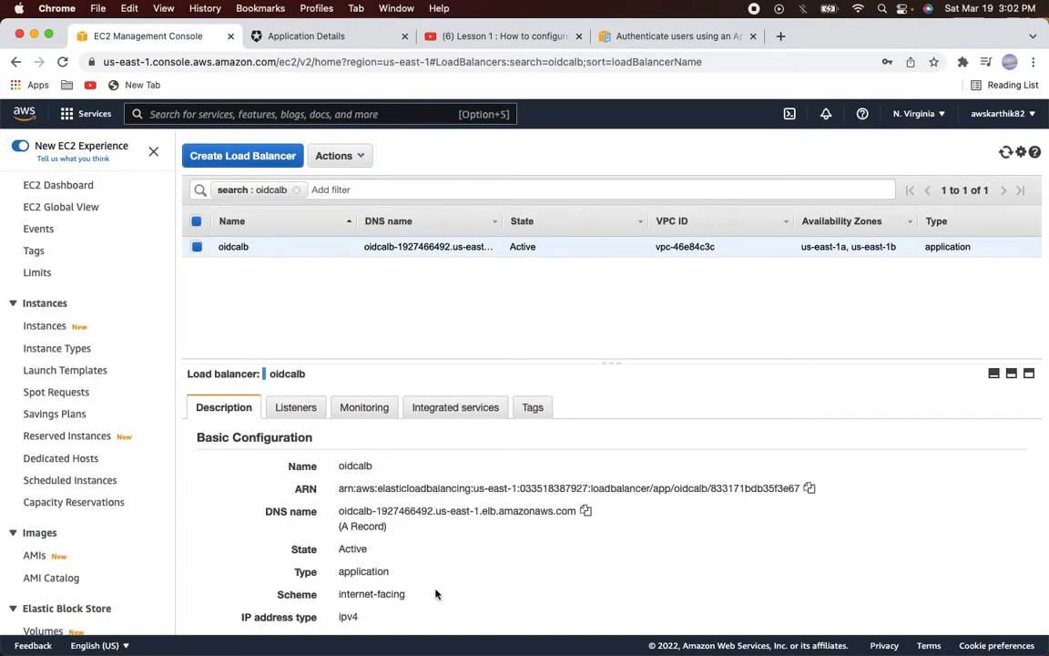
click(586, 513)
click(309, 38)
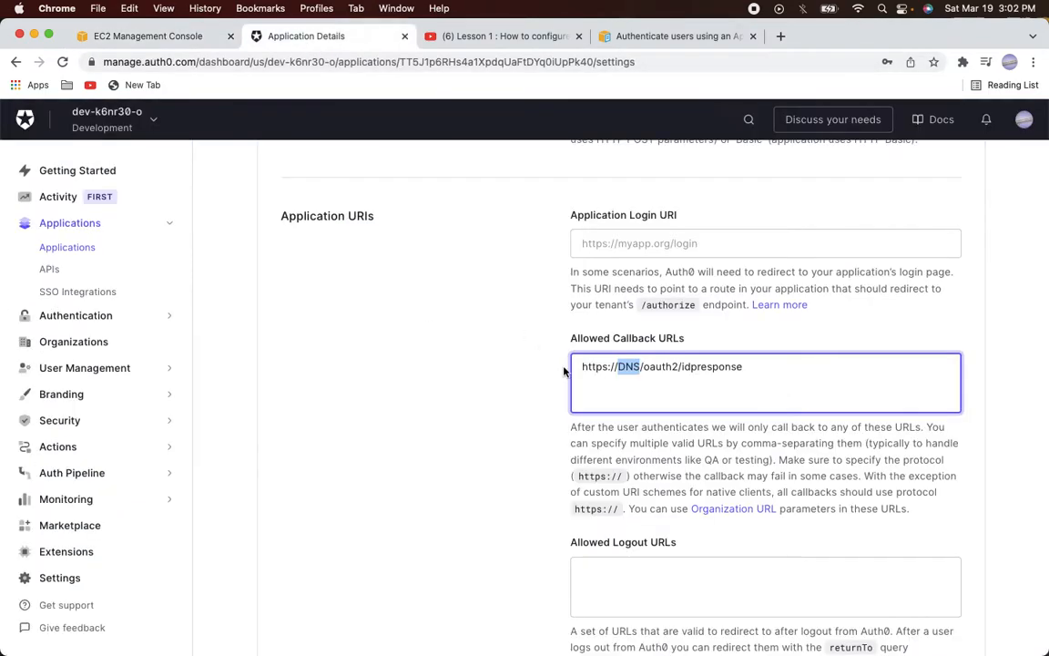
key(super+v)
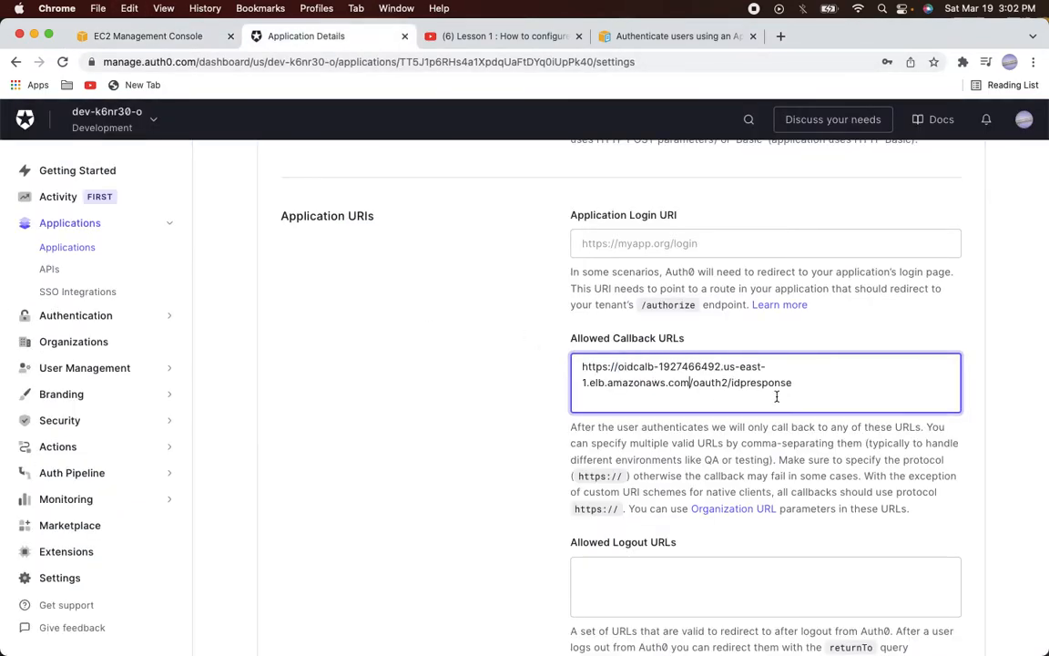
scroll(815, 471, down, 15)
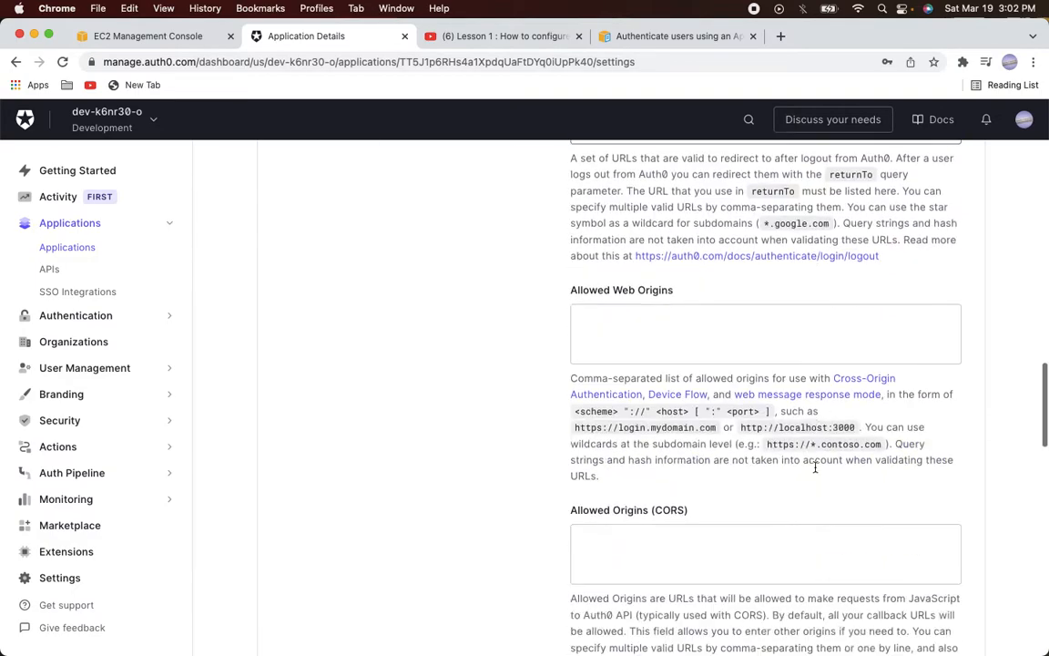
scroll(815, 471, down, 10)
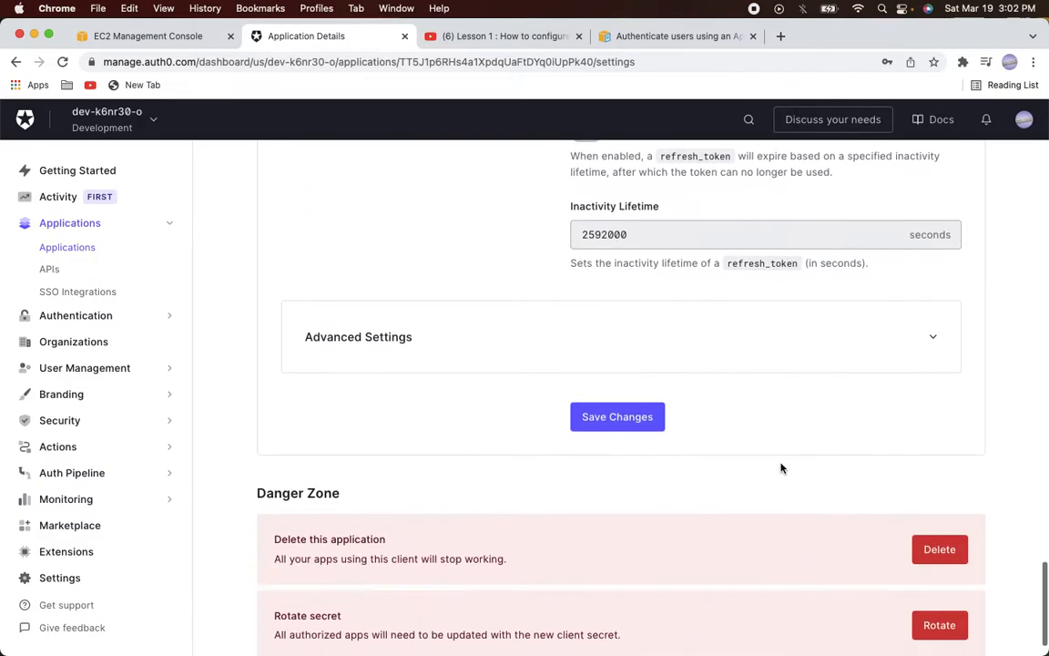
click(635, 428)
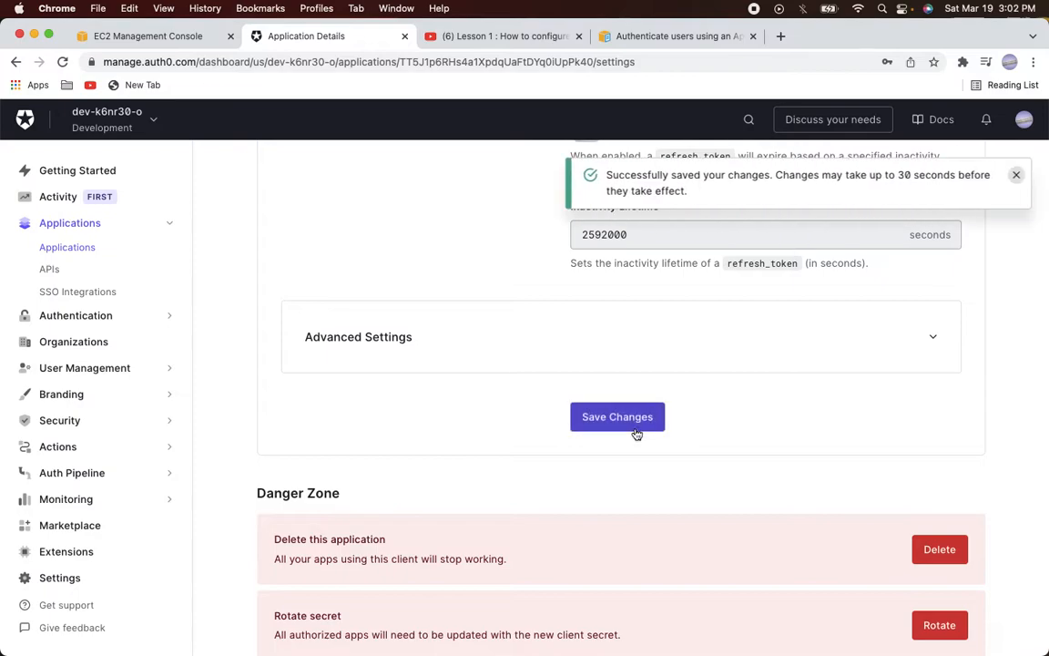
key(super+Tab)
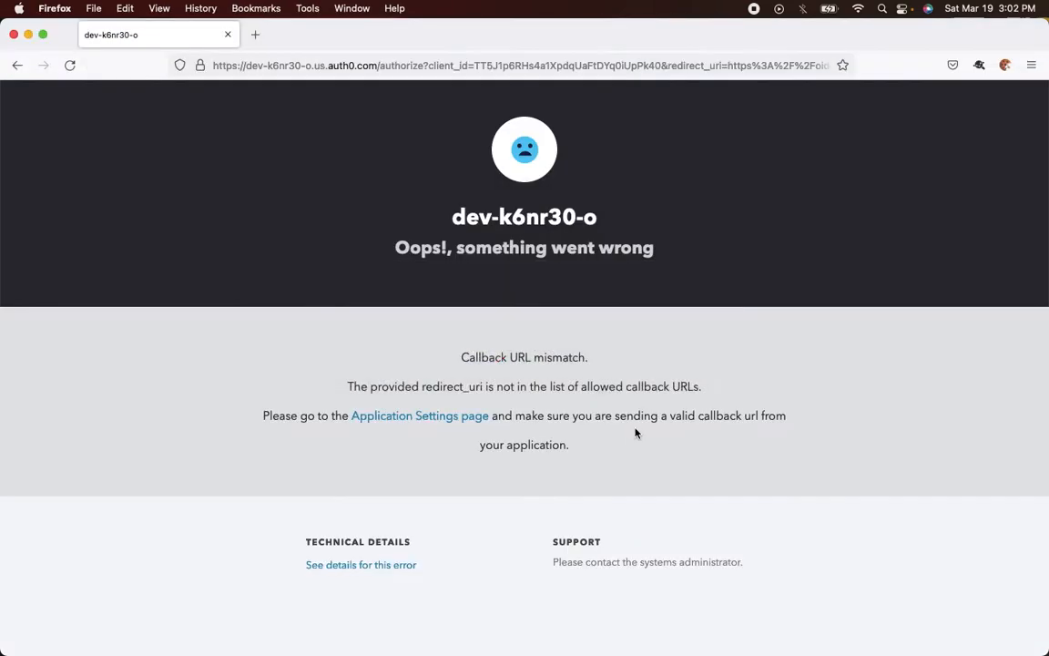
click(448, 66)
text(https)
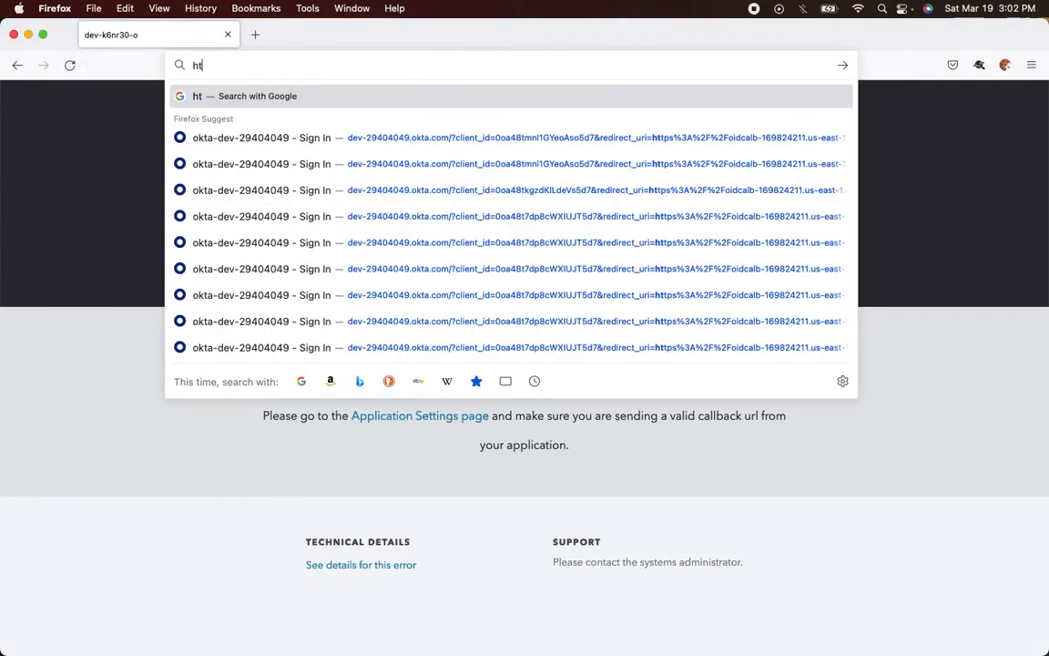
key(BackSpace)
key(BackSpace)
key(BackSpace)
text(ps://)
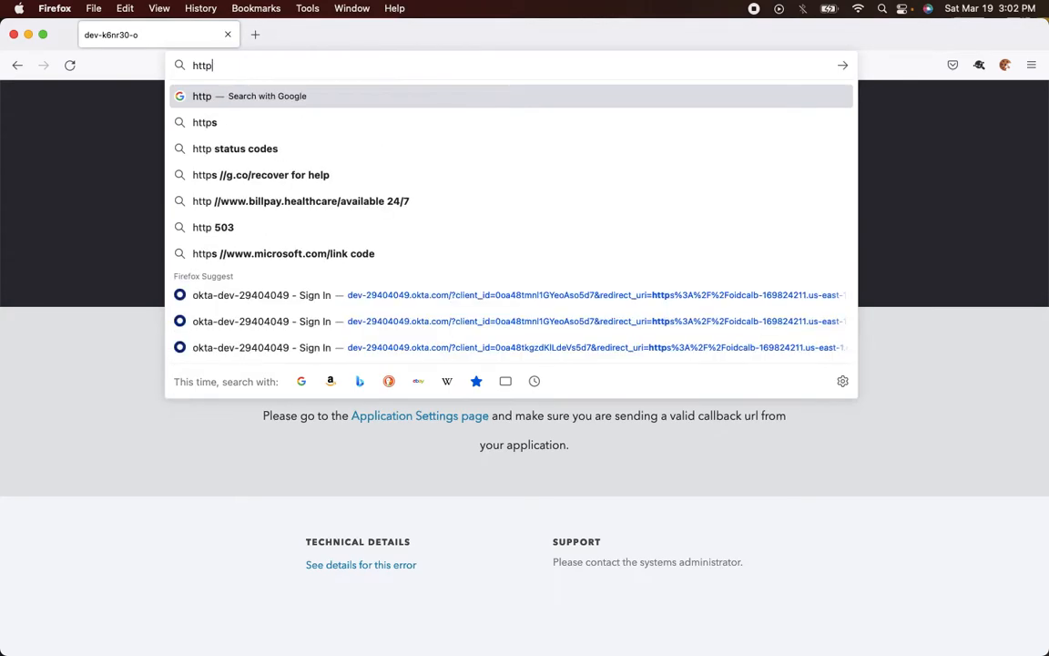
text(oidcalb-1927466492.us-east-1.elb.amazonaws.com)
key(Return)
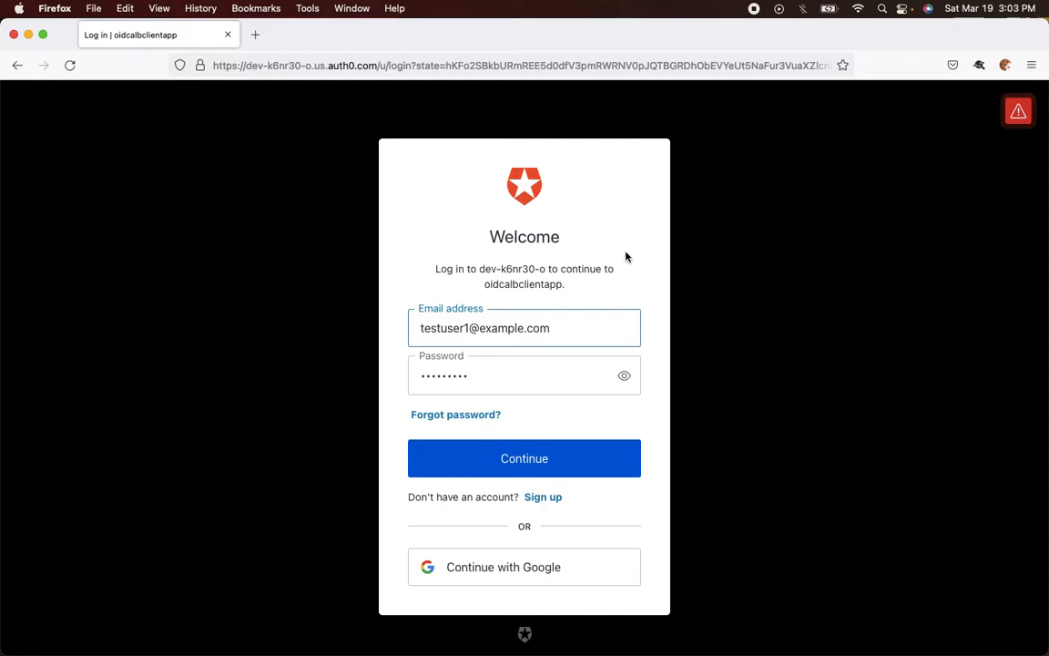
key(super+Tab)
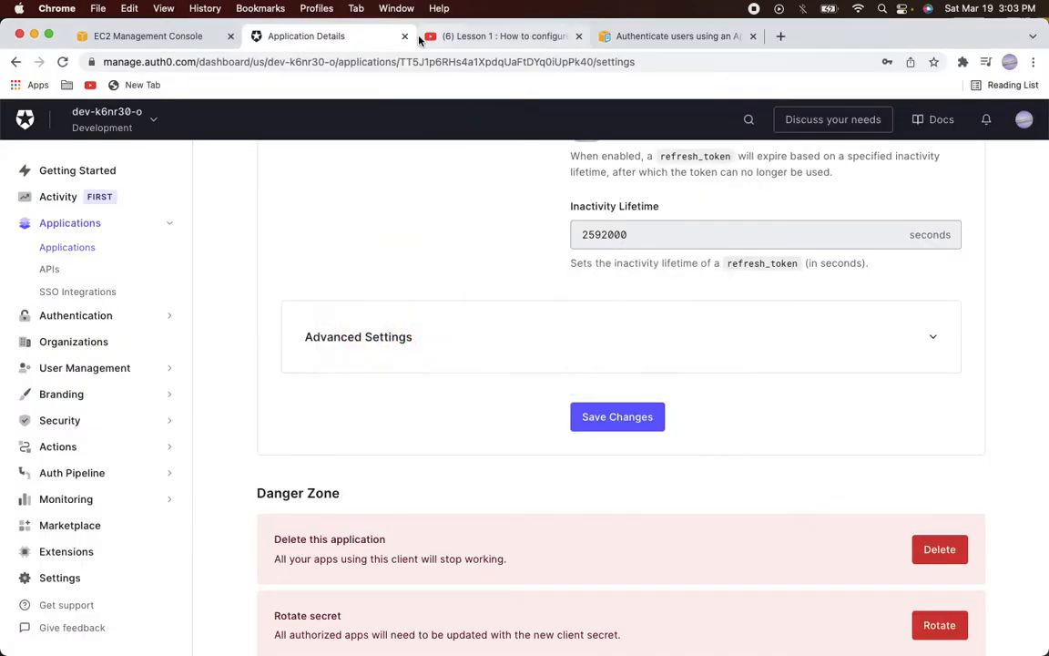
Create the first test user with its email and password under User Management > Users
click(67, 368)
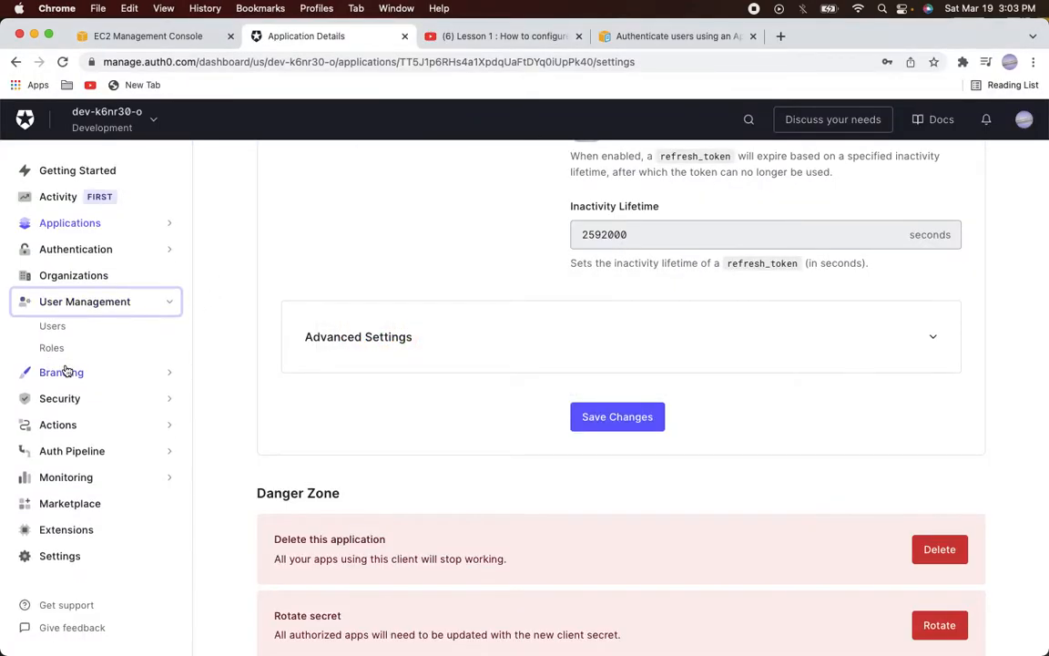
click(62, 330)
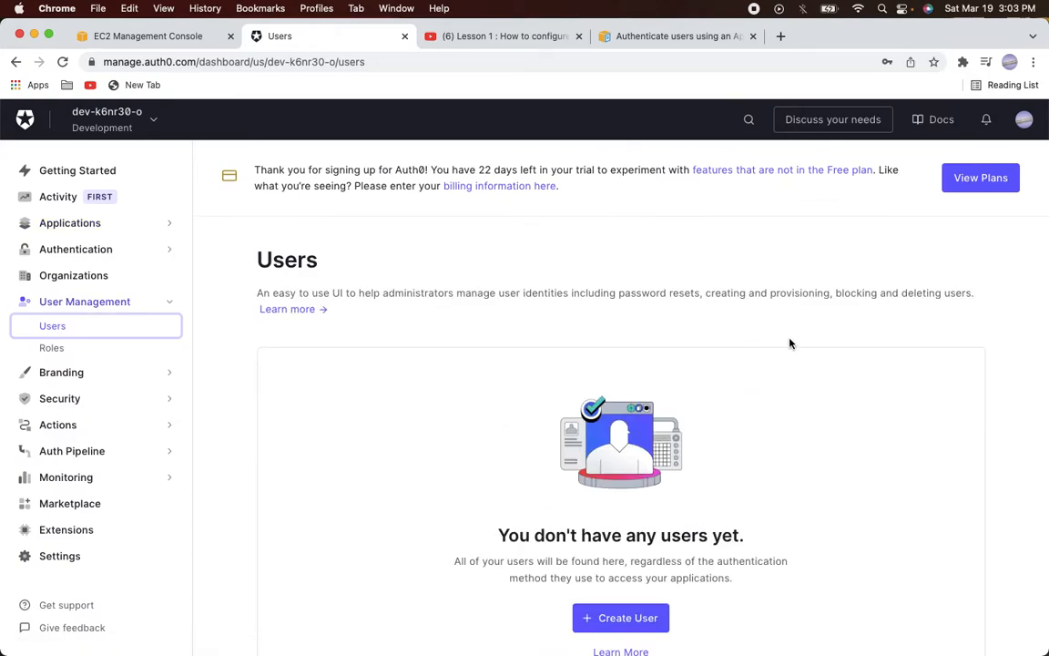
scroll(730, 460, down, 2)
click(620, 557)
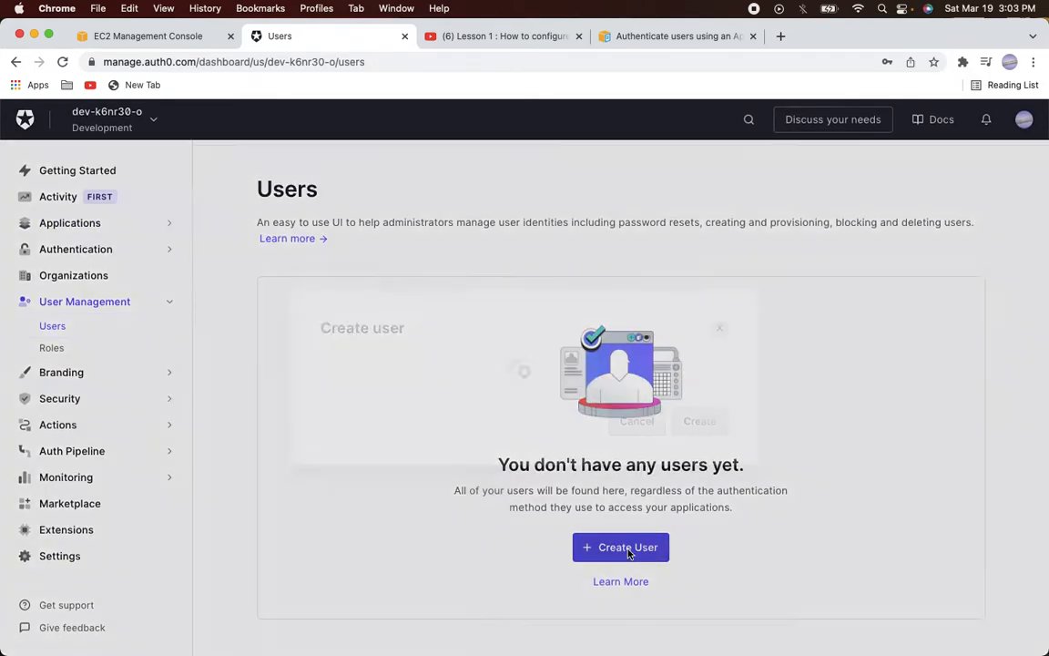
text(tes)
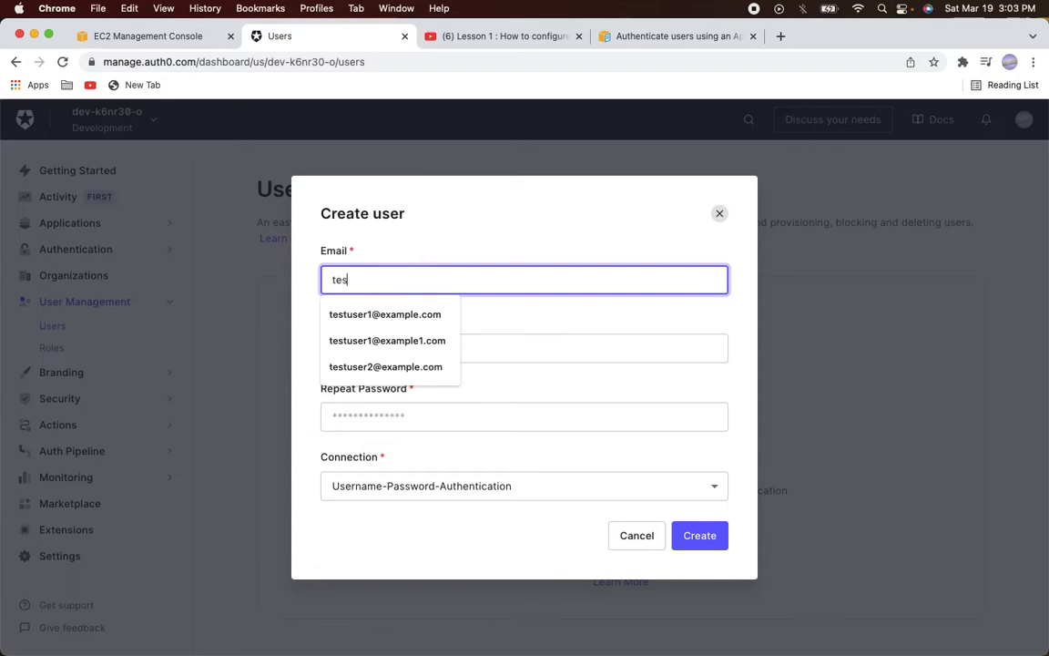
text(t)
key(Down)
key(Return)
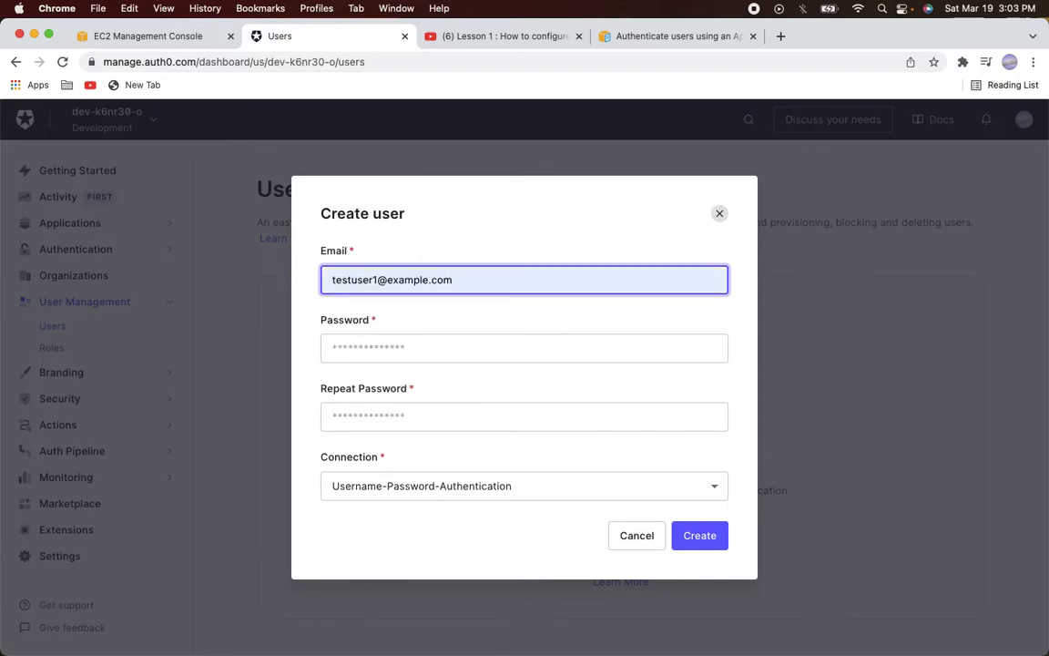
key(Tab)
text(P)
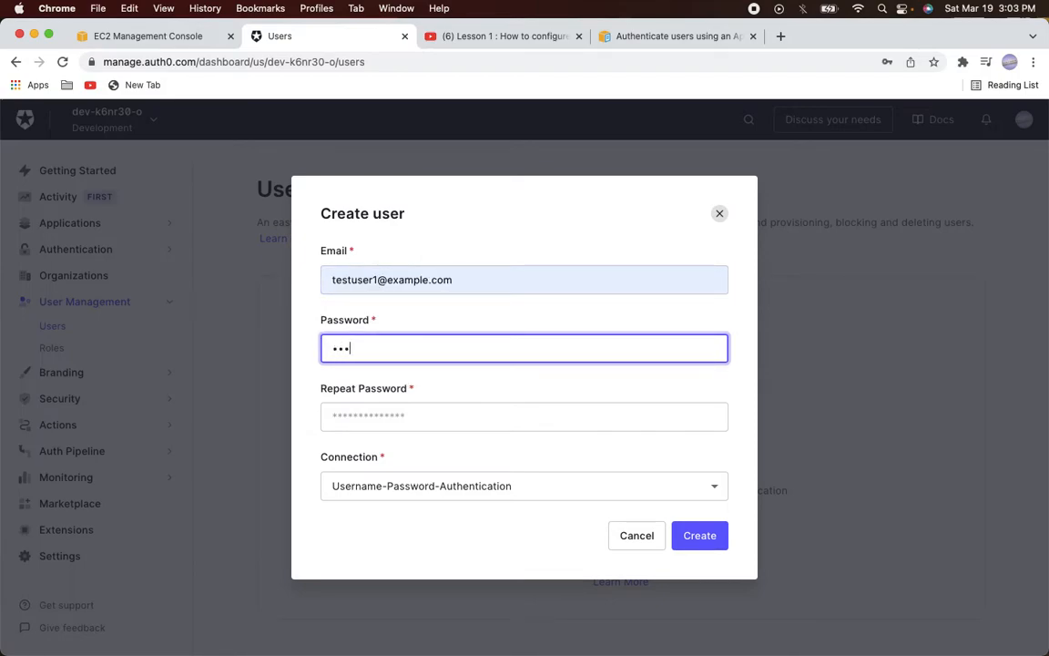
text(••••••••)
key(Tab)
text(•)
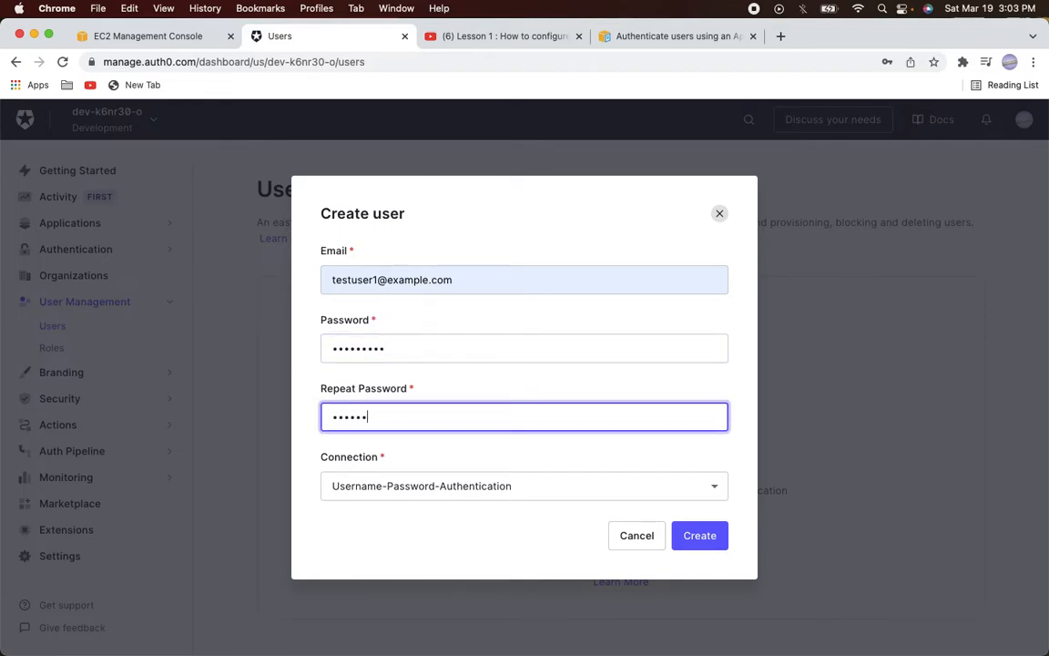
click(694, 538)
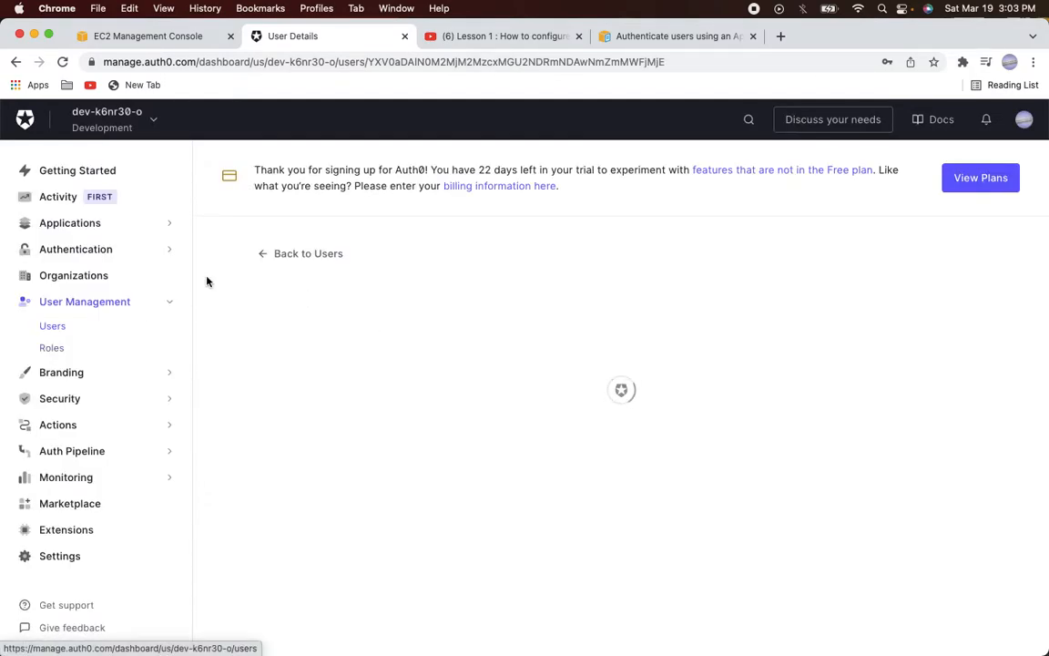
click(296, 256)
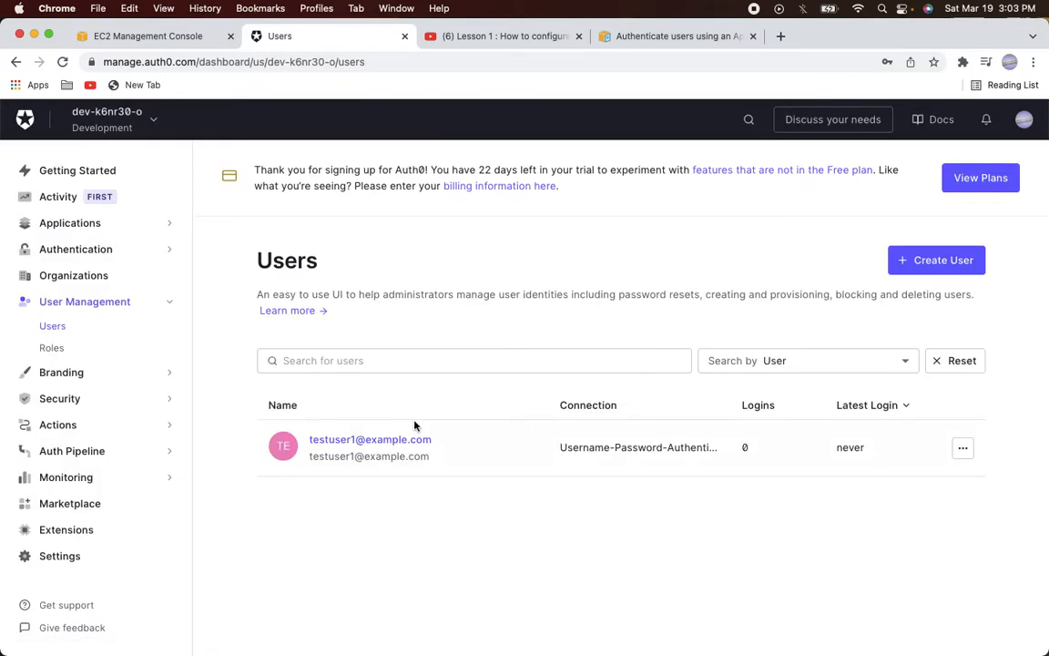
Create the second test user with its email and password
click(901, 260)
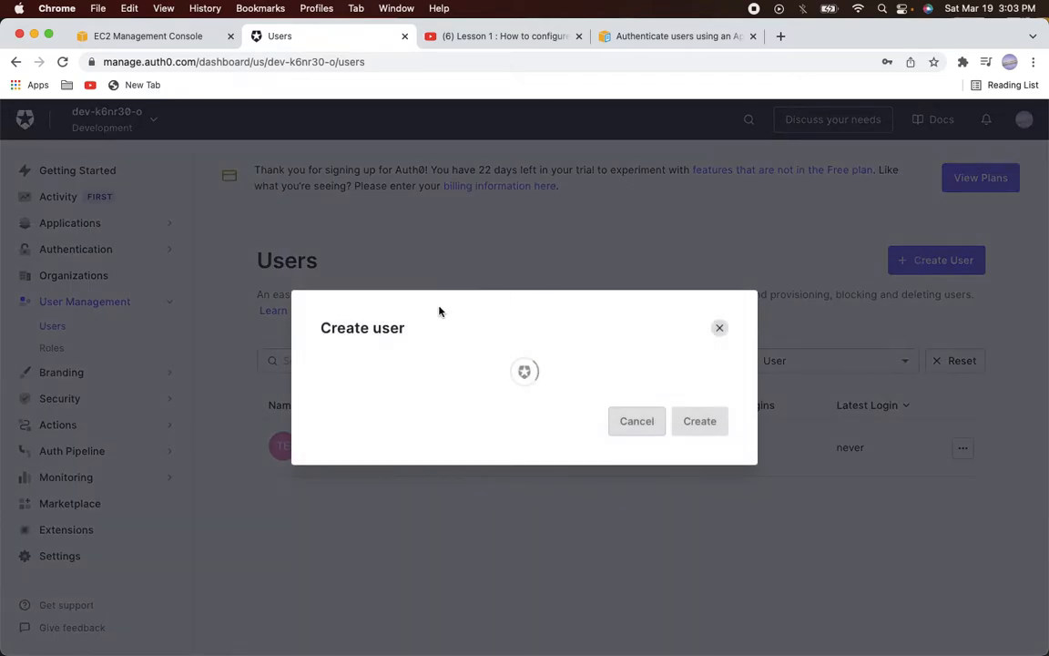
text(test)
key(Down)
key(Down)
key(Down)
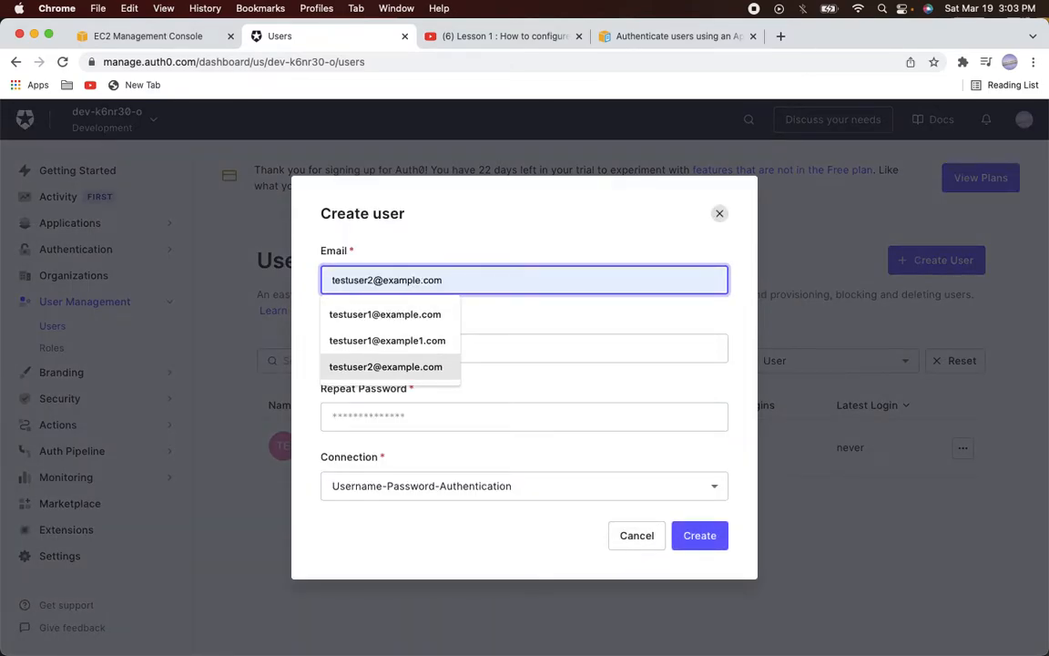
key(Return)
key(Tab)
text(Pa)
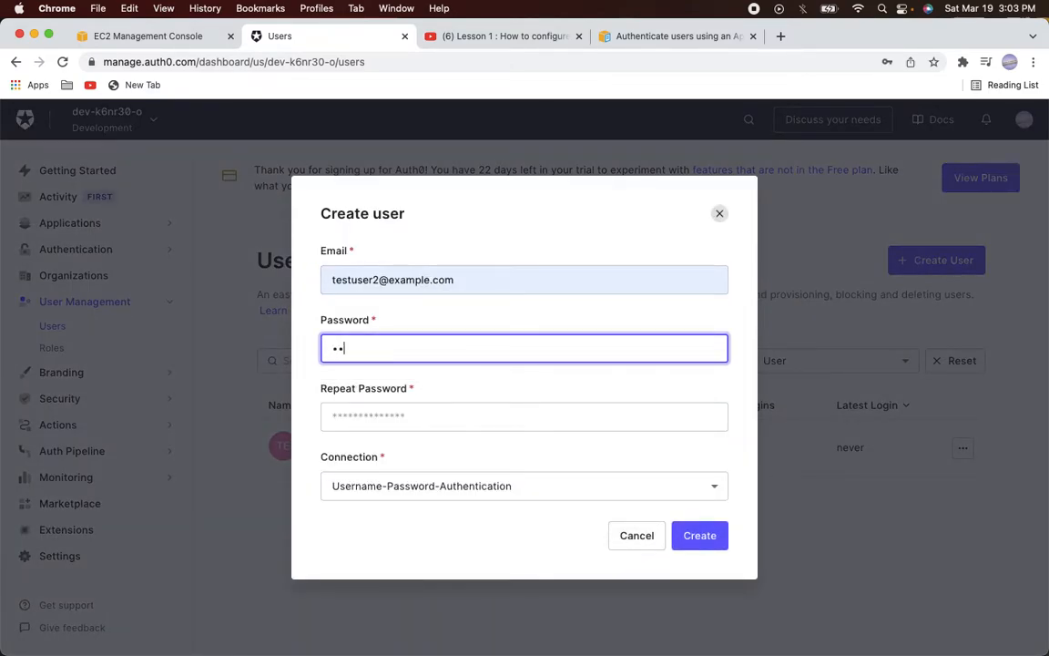
text(•••••••)
key(Tab)
text(•)
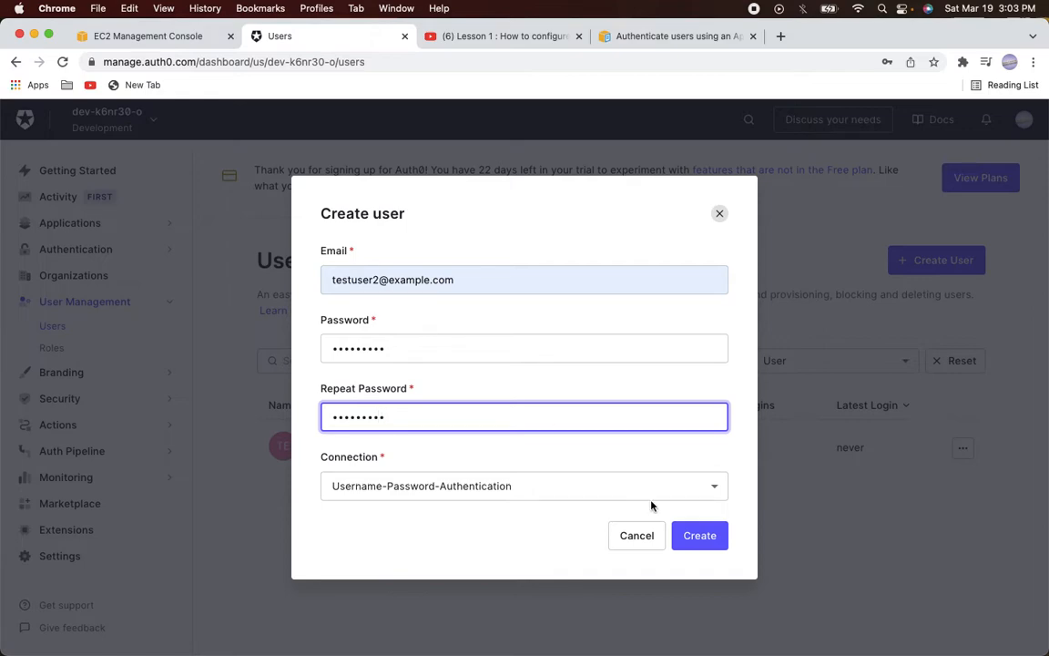
click(690, 539)
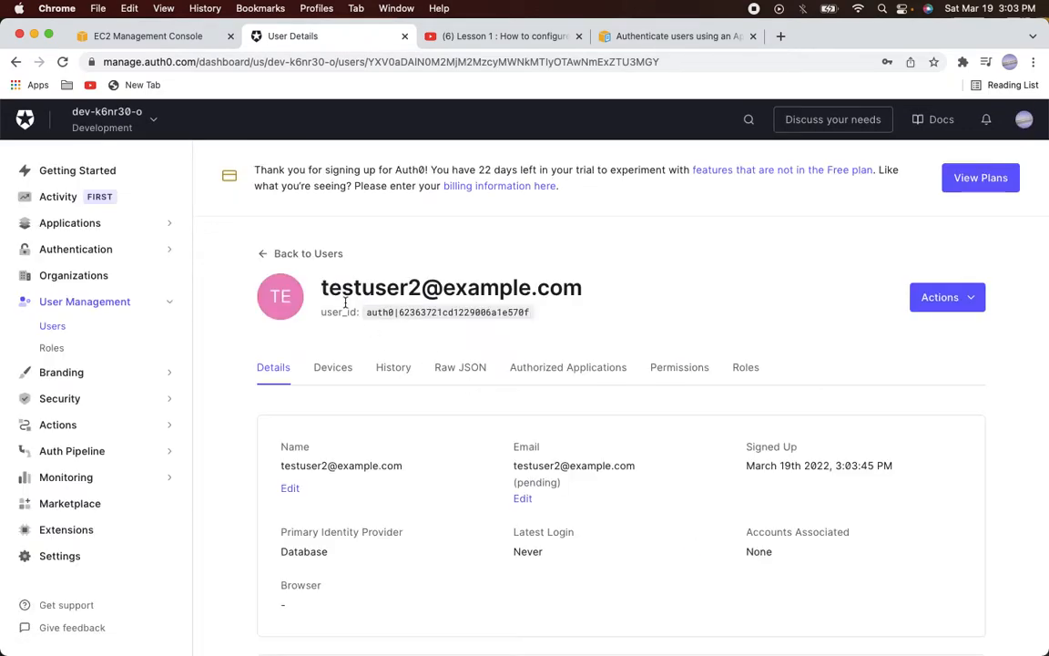
click(286, 253)
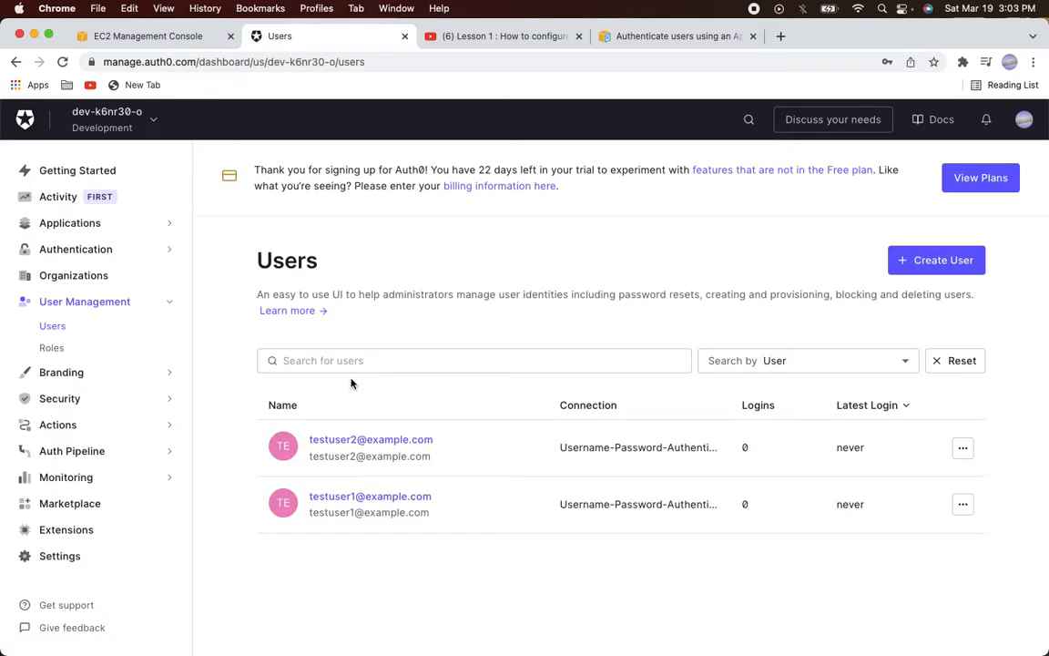
key(super+Tab)
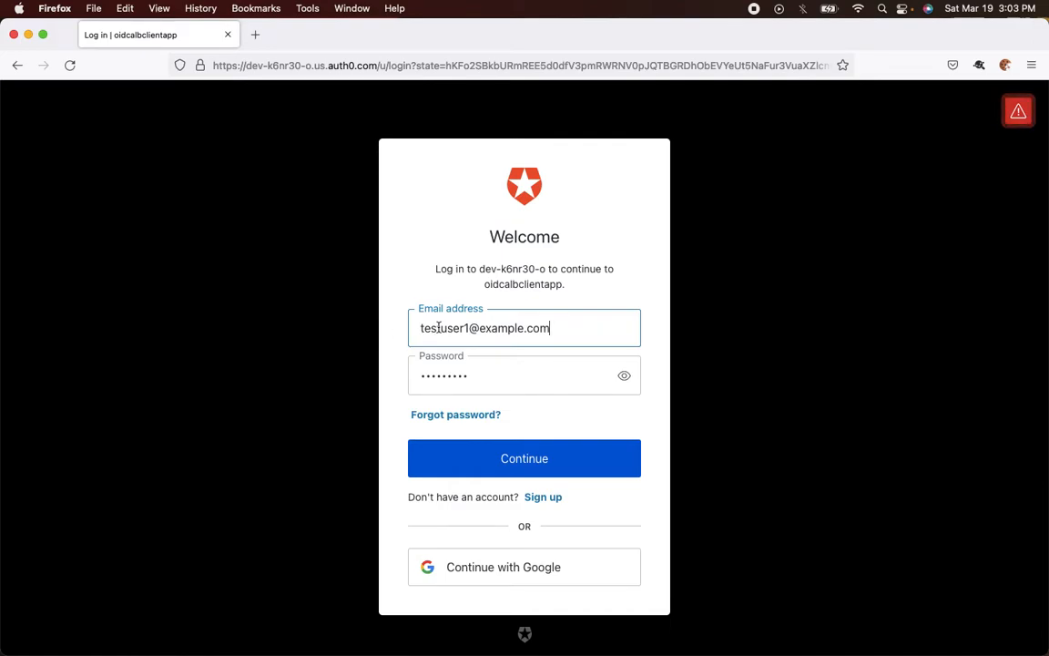
Sign in as the first test user and view the load balancer's response as raw JSON
click(489, 370)
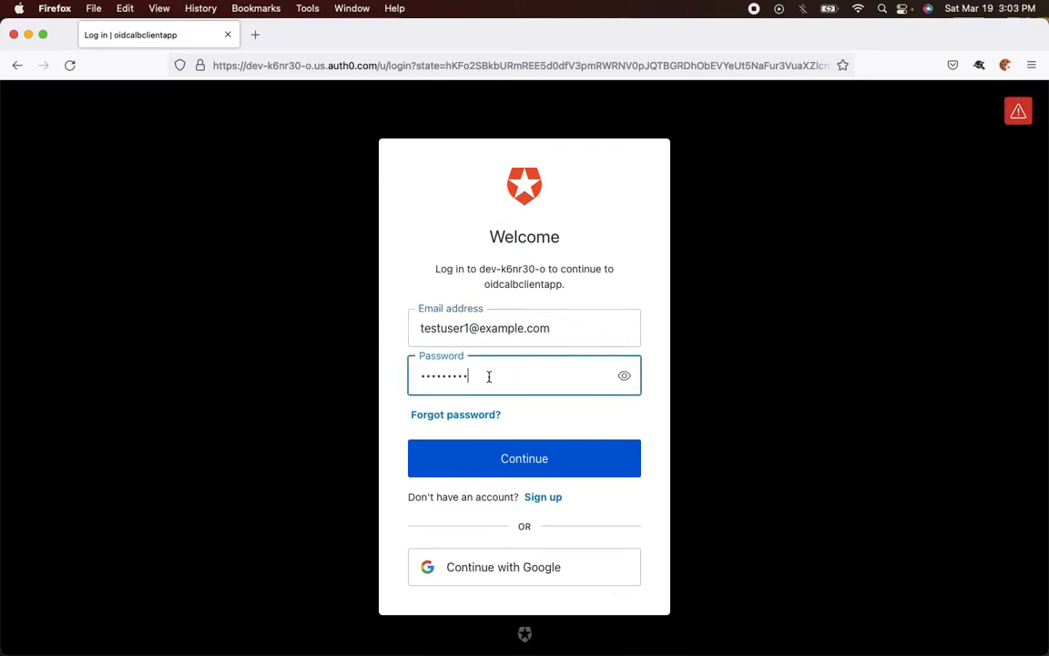
click(503, 468)
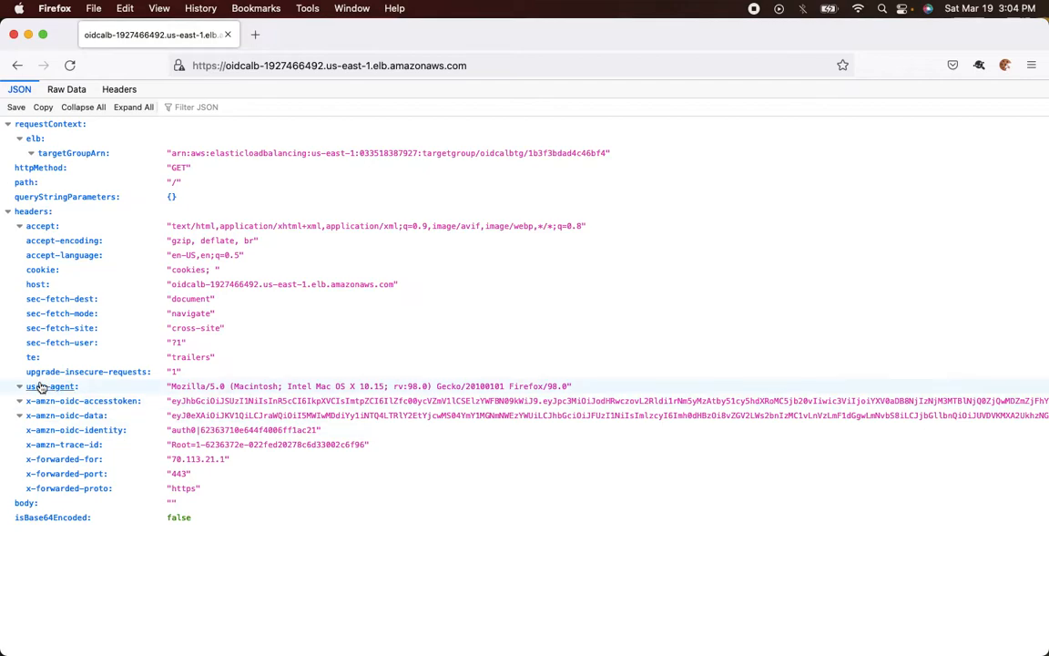
click(66, 89)
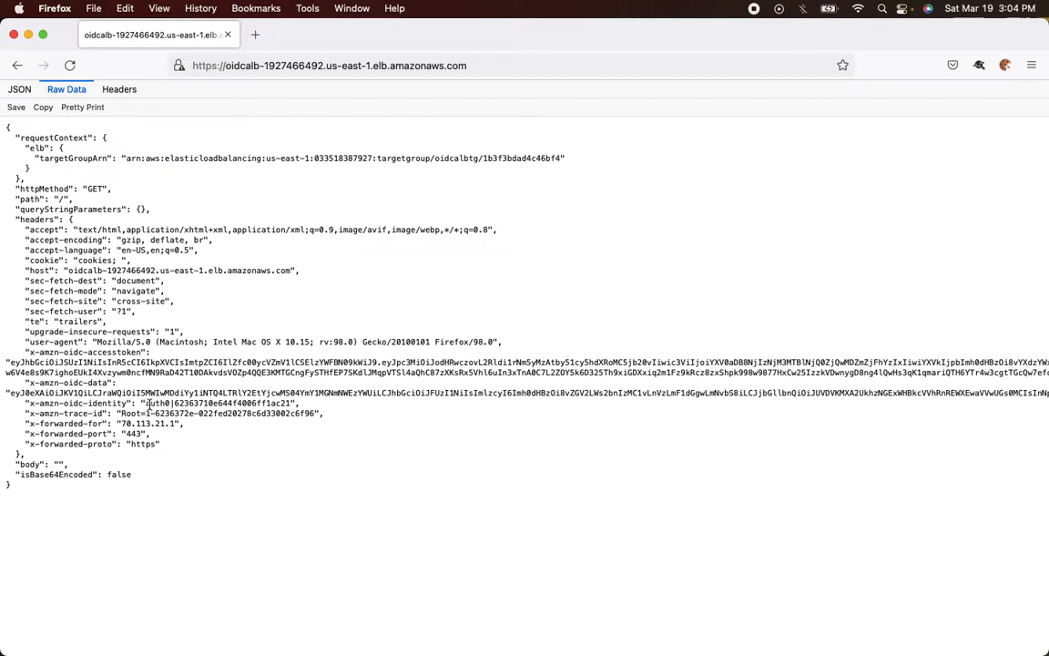
Select the entire x-amzn-oidc-accesstoken value in the raw JSON
drag(9, 363, 59, 368)
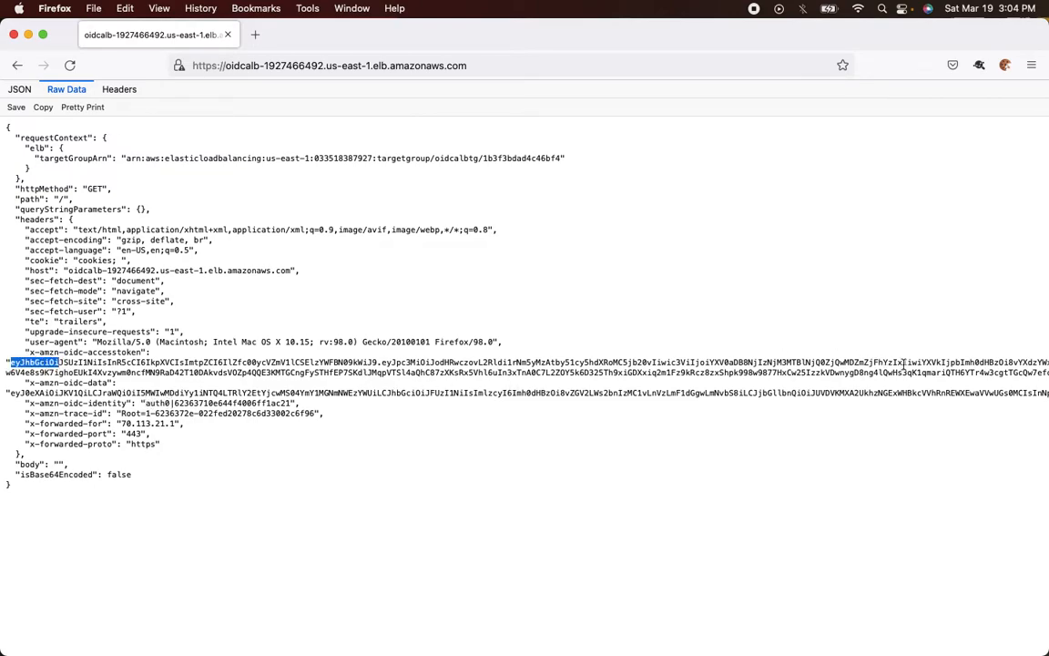
scroll(796, 431, right, 15)
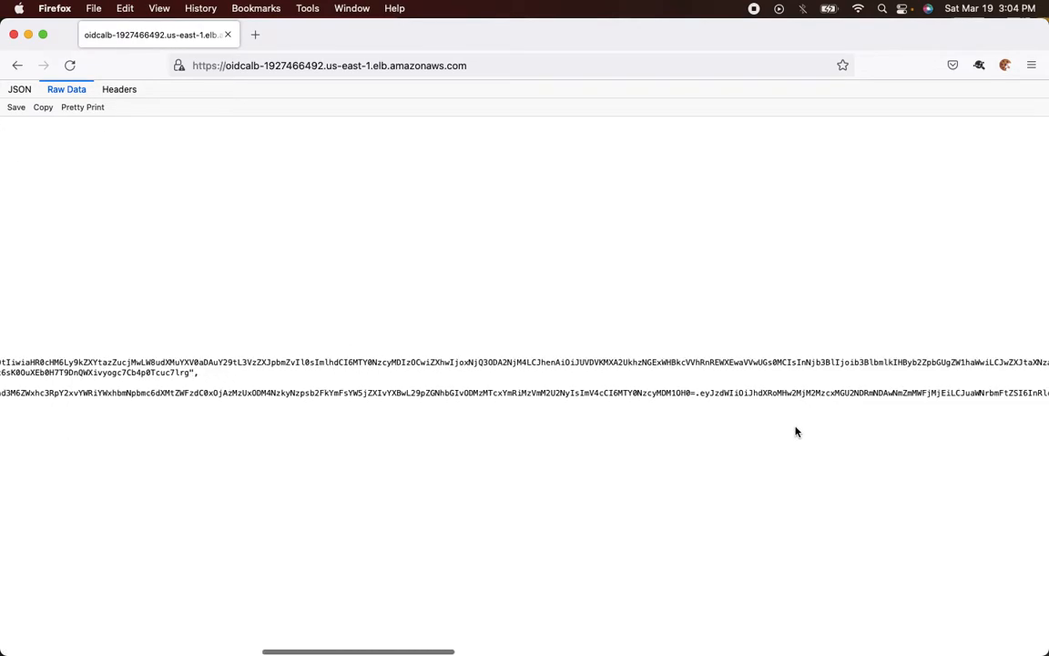
shift+click(362, 373)
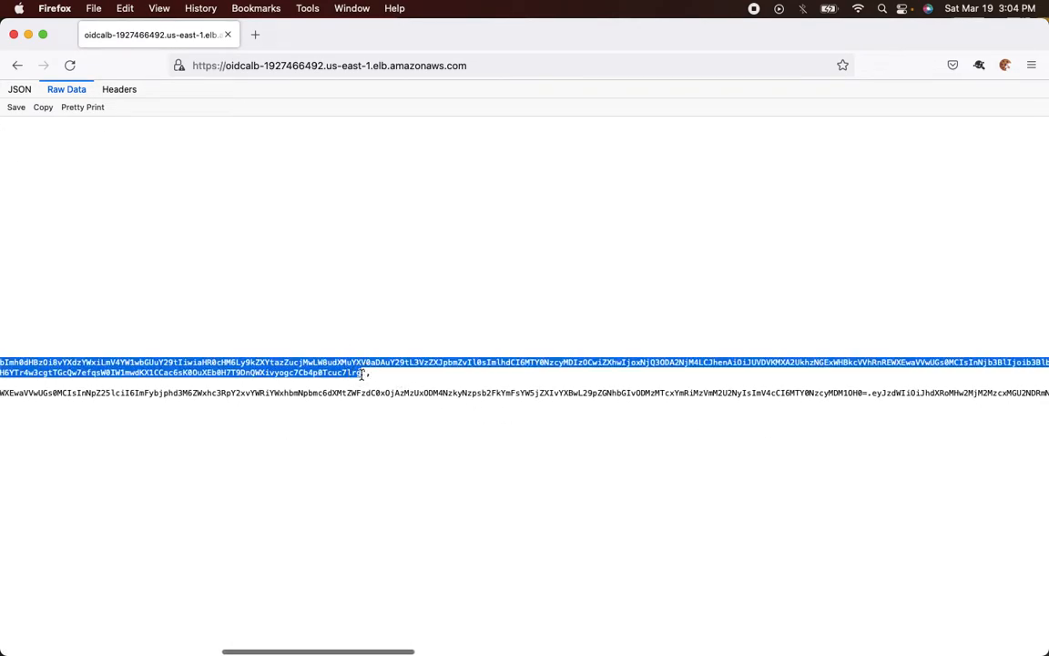
click(254, 34)
Load jwt.io in a new tab and scroll down to its Debugger
text(jwt.io/)
key(Return)
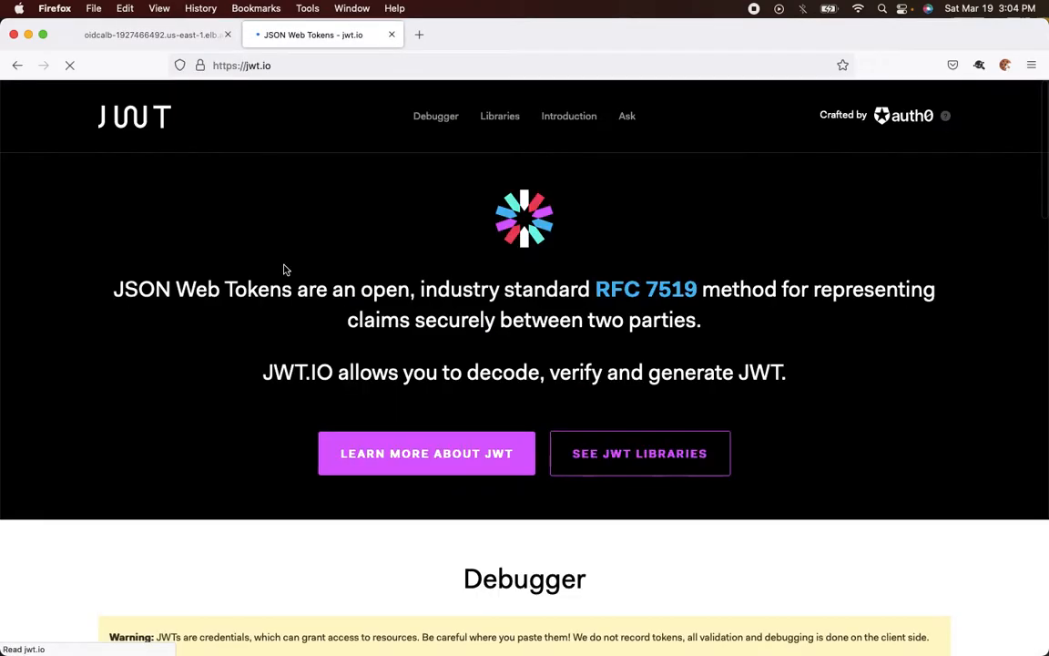
scroll(284, 265, down, 1)
scroll(284, 265, up, 1)
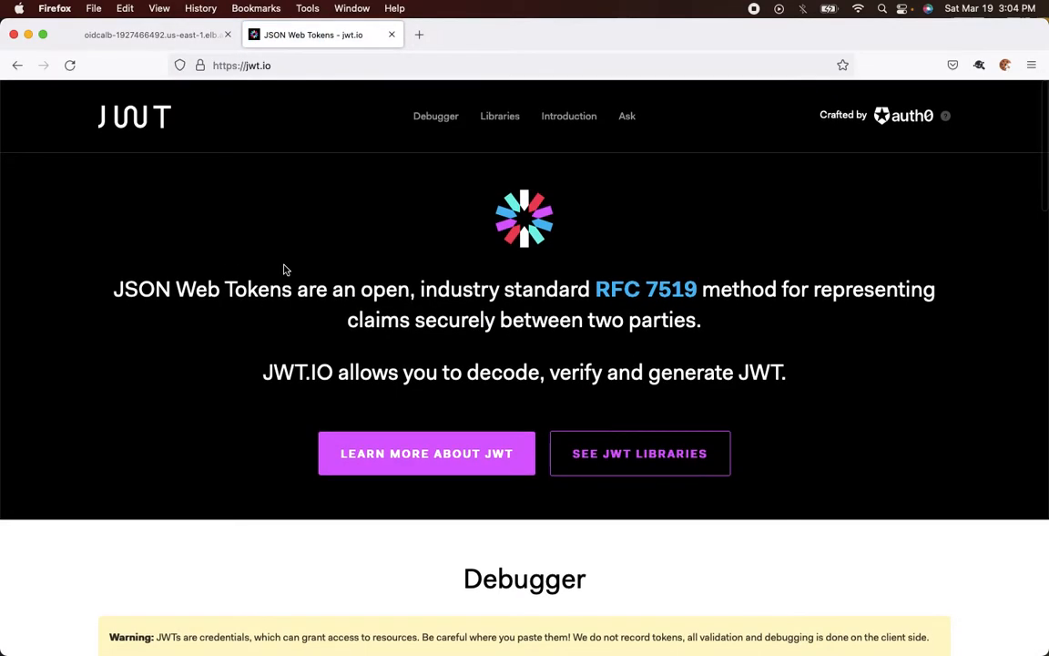
scroll(517, 253, down, 5)
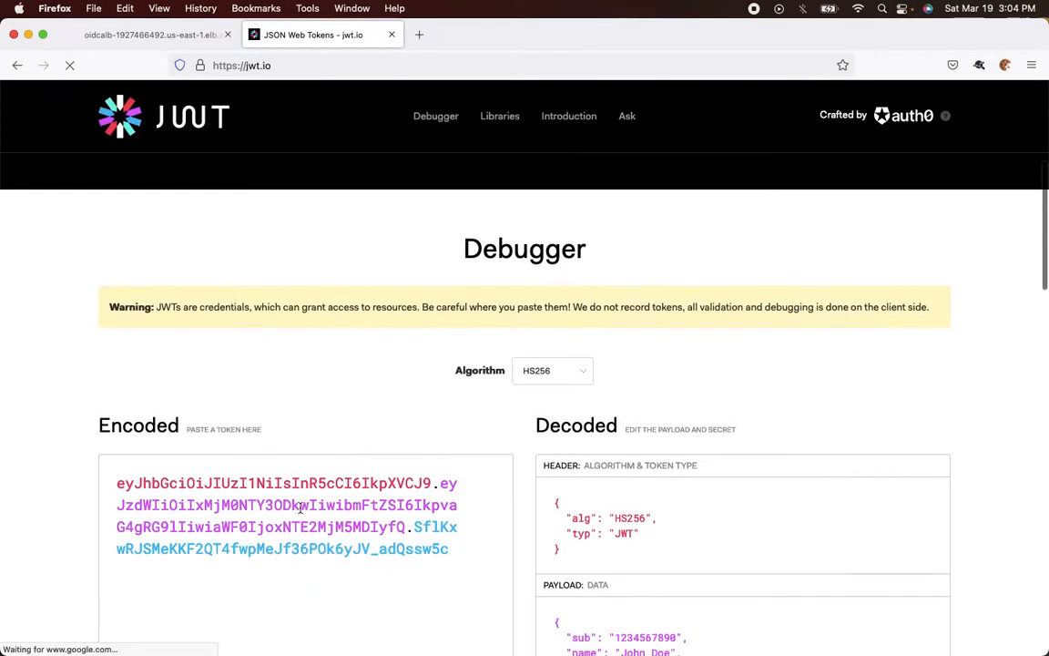
Replace the example token with the ALB access token and select its sub value
key(super+a)
key(super+v)
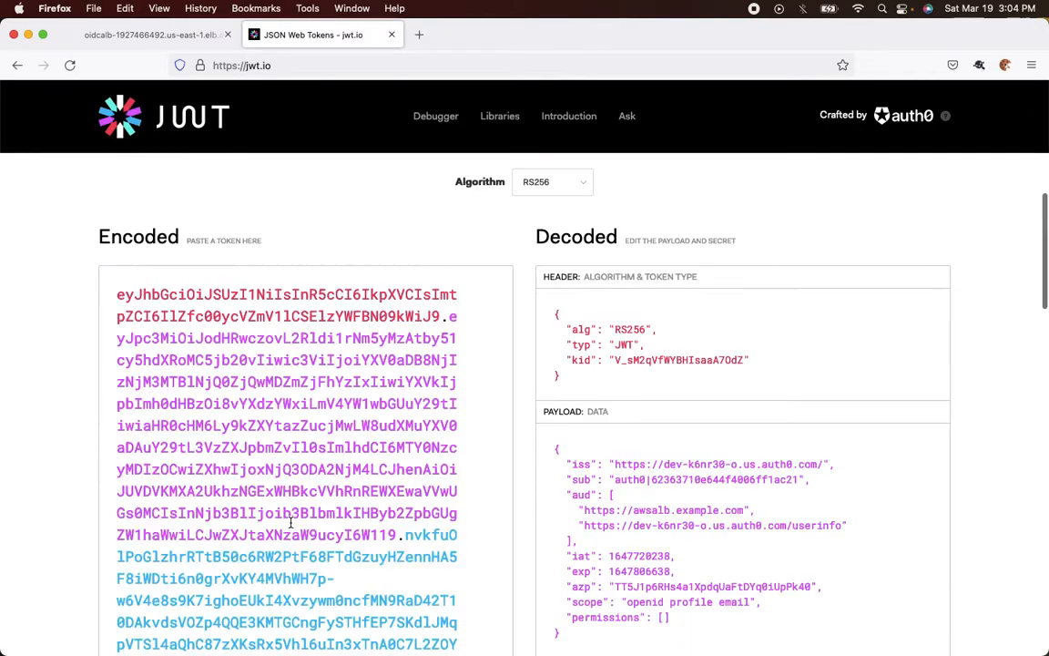
scroll(428, 493, down, 3)
scroll(429, 492, down, 1)
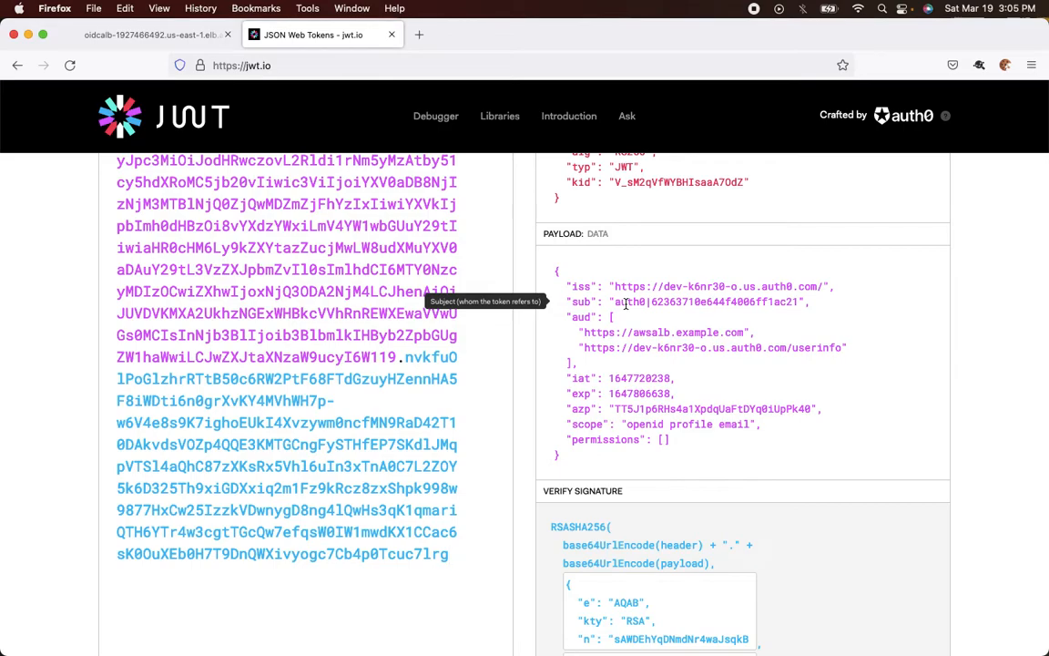
drag(615, 301, 796, 299)
key(super+c)
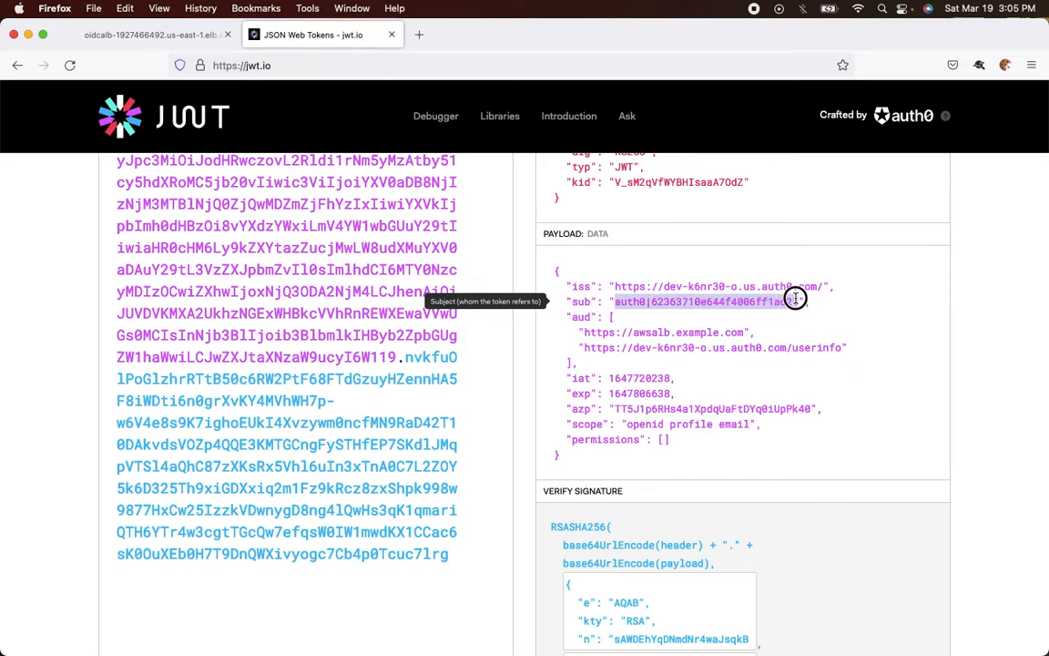
key(super+Tab)
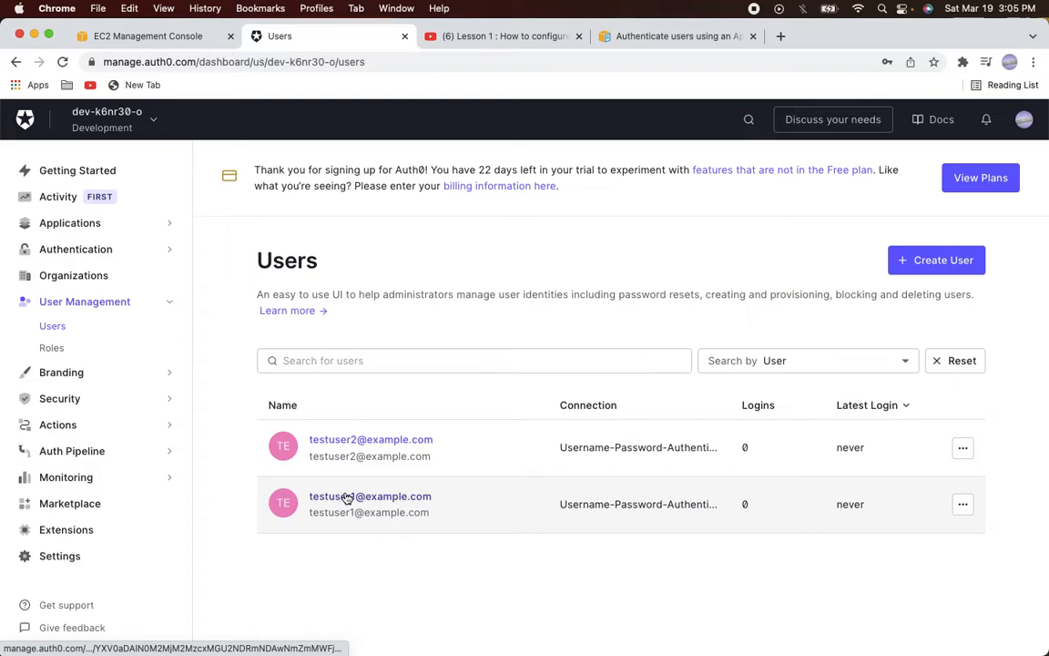
Open testuser1's details and search the page for the token's sub to match its user_id
click(346, 499)
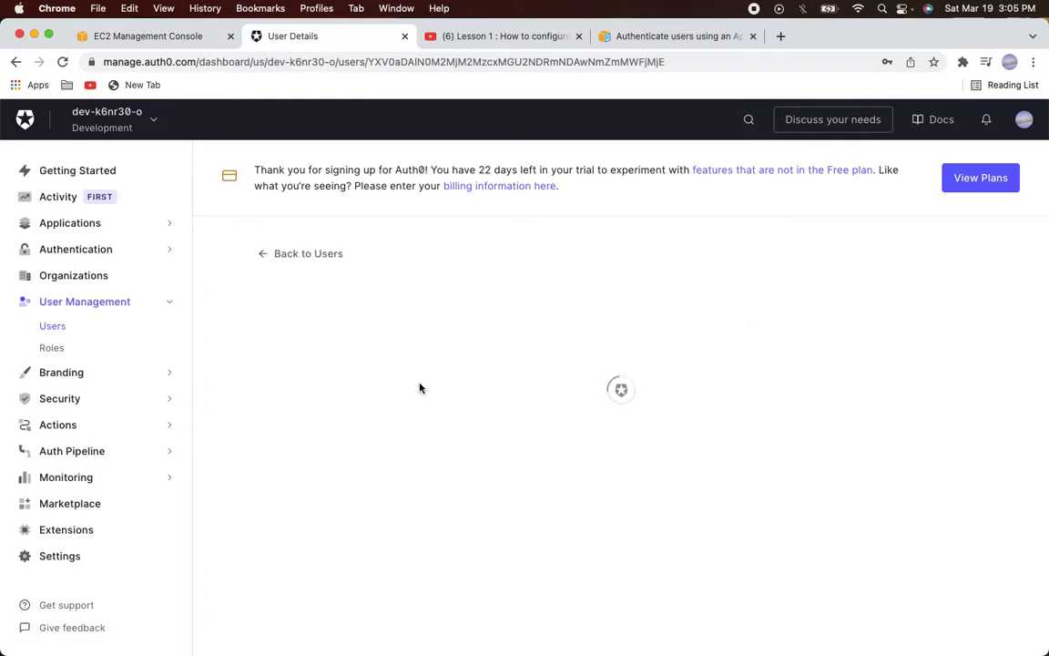
scroll(419, 386, down, 1)
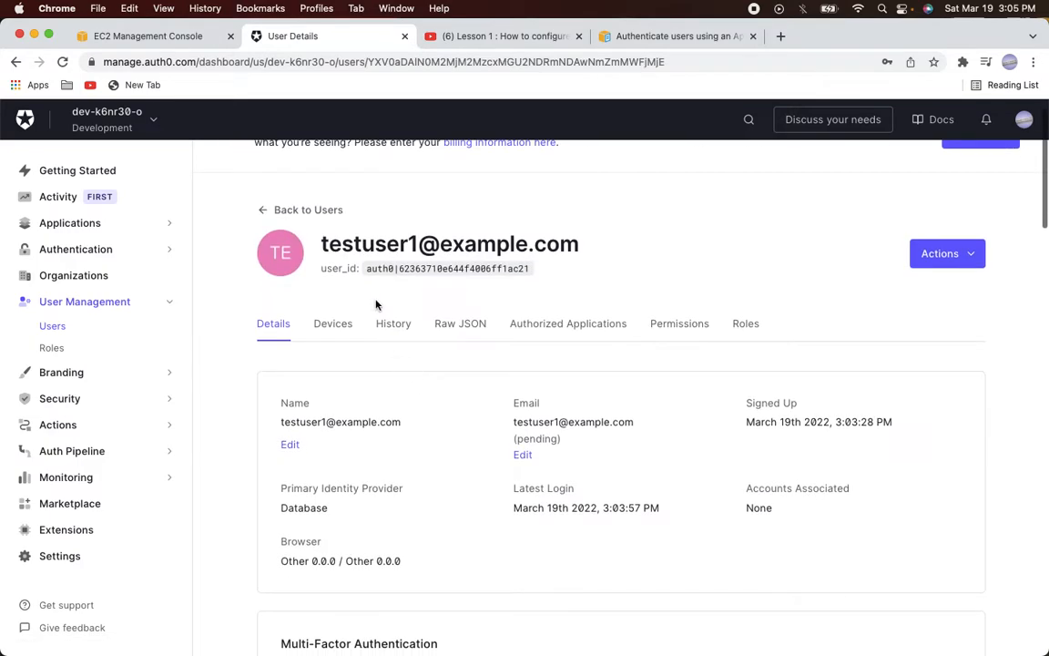
drag(321, 268, 372, 274)
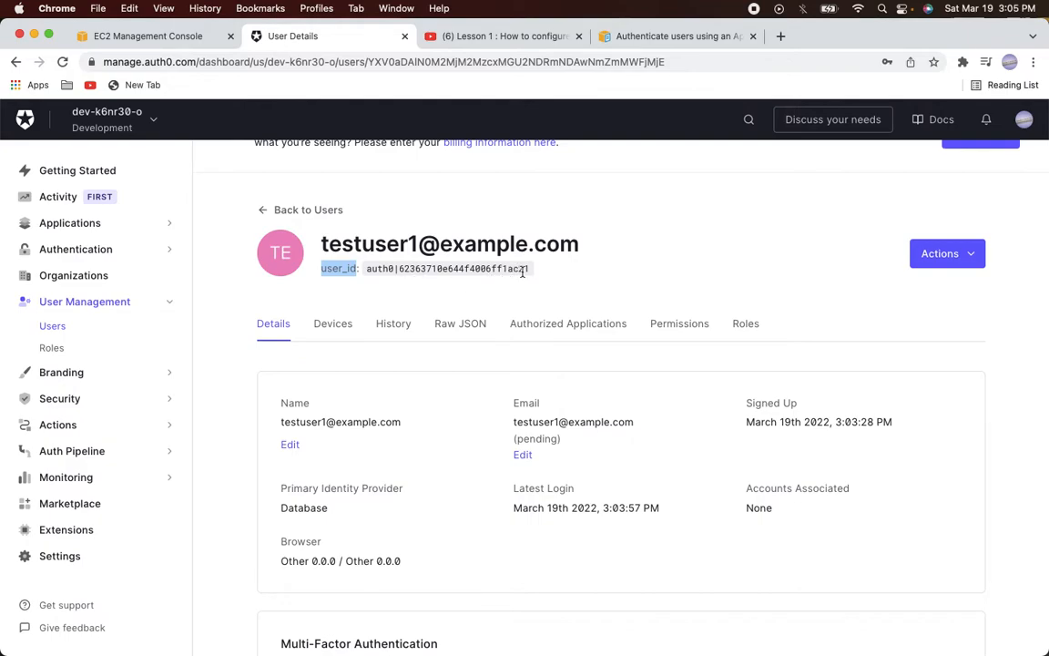
key(super+Tab)
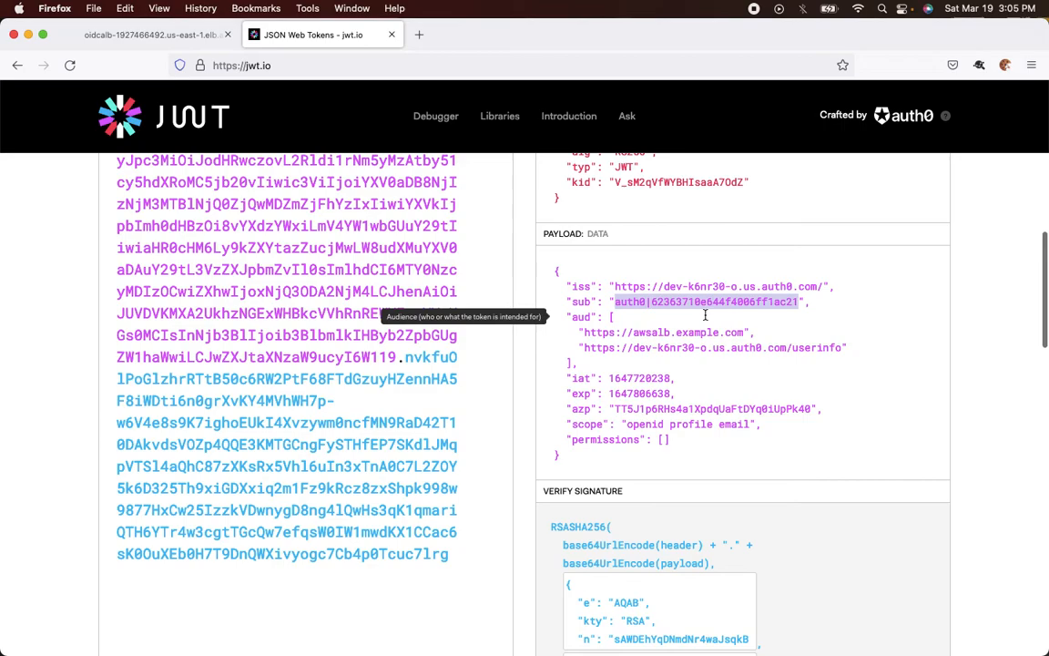
key(super+Tab)
key(super+f)
key(super+v)
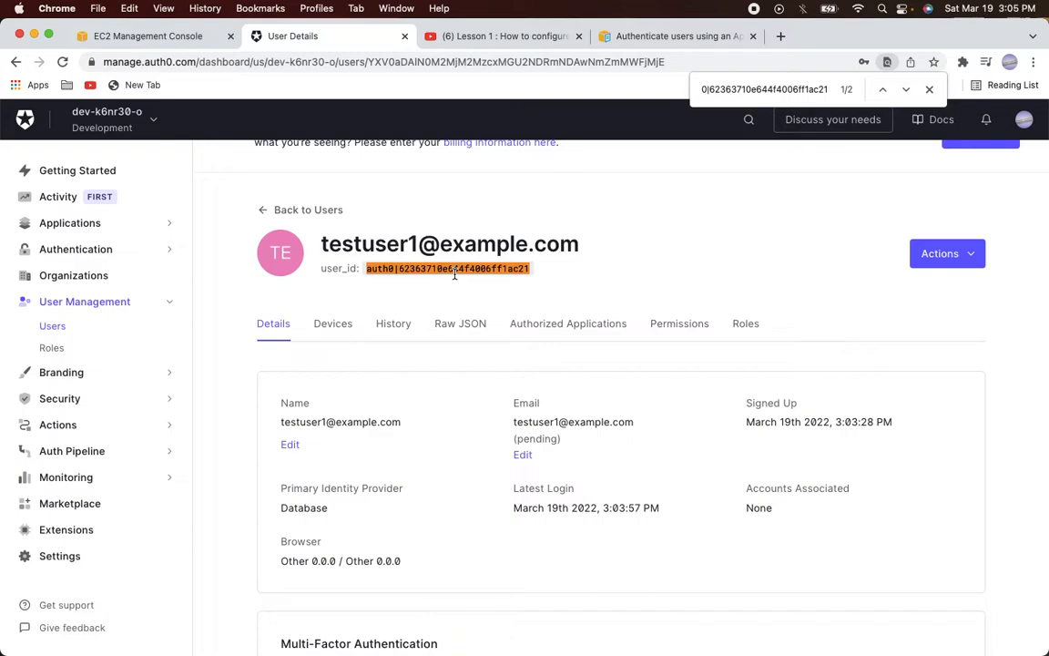
key(super+Tab)
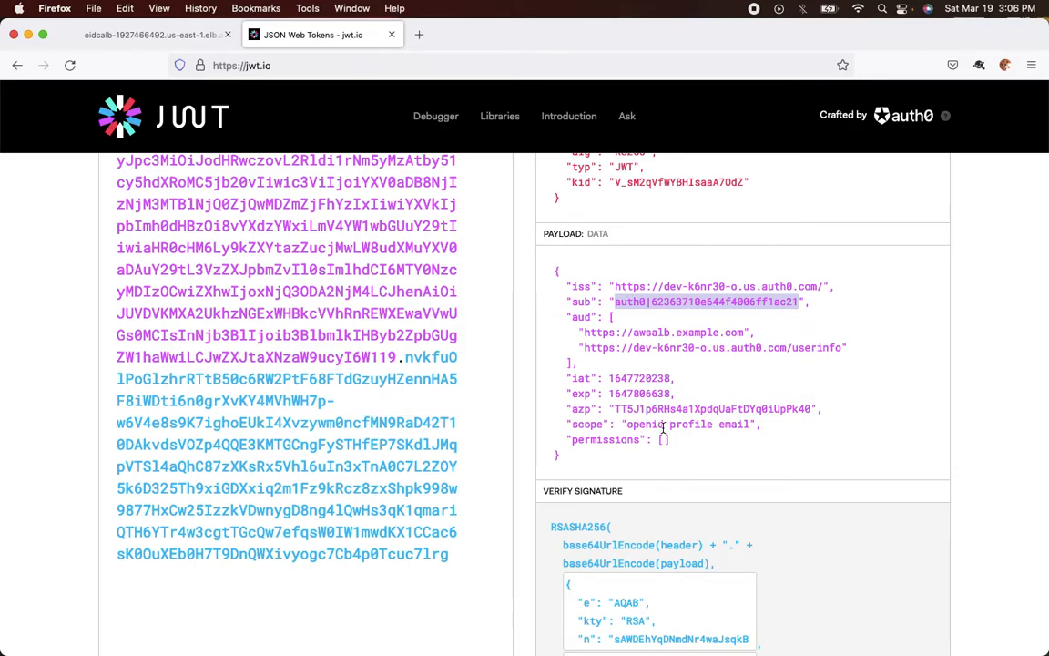
Select the full x-amzn-oidc-data value in the load balancer's JSON response
click(146, 35)
scroll(124, 373, left, 3)
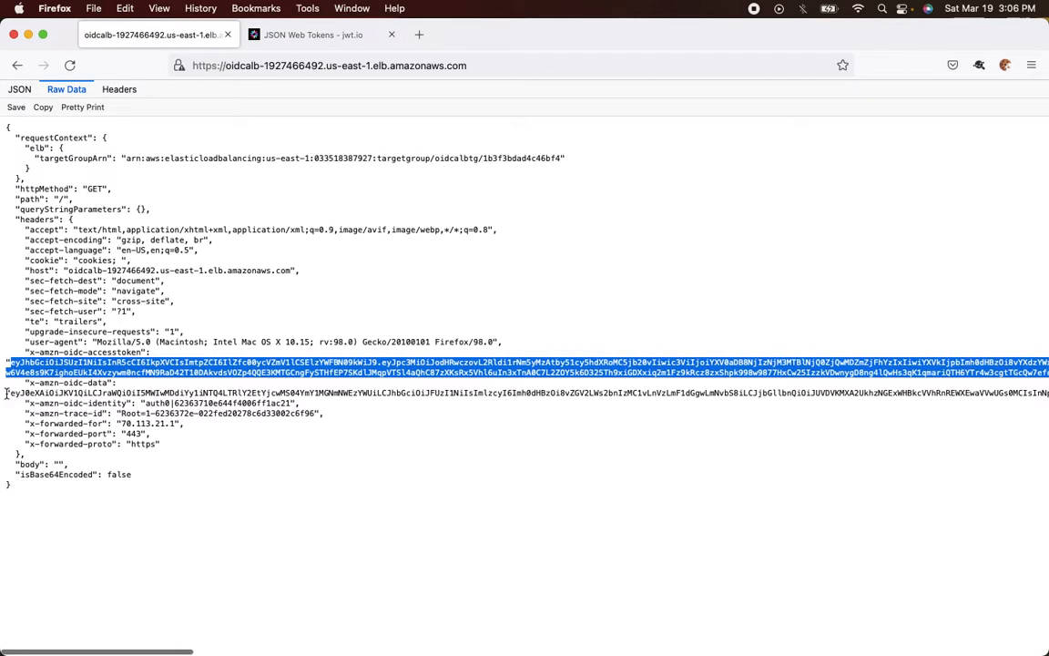
click(11, 393)
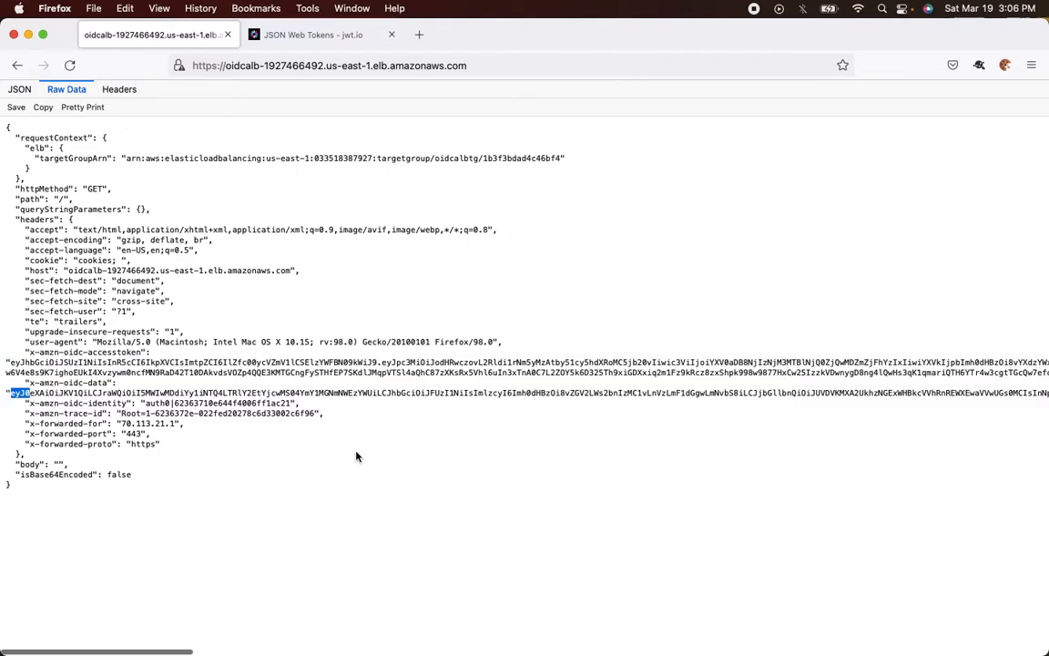
scroll(357, 457, right, 2)
scroll(357, 457, right, 15)
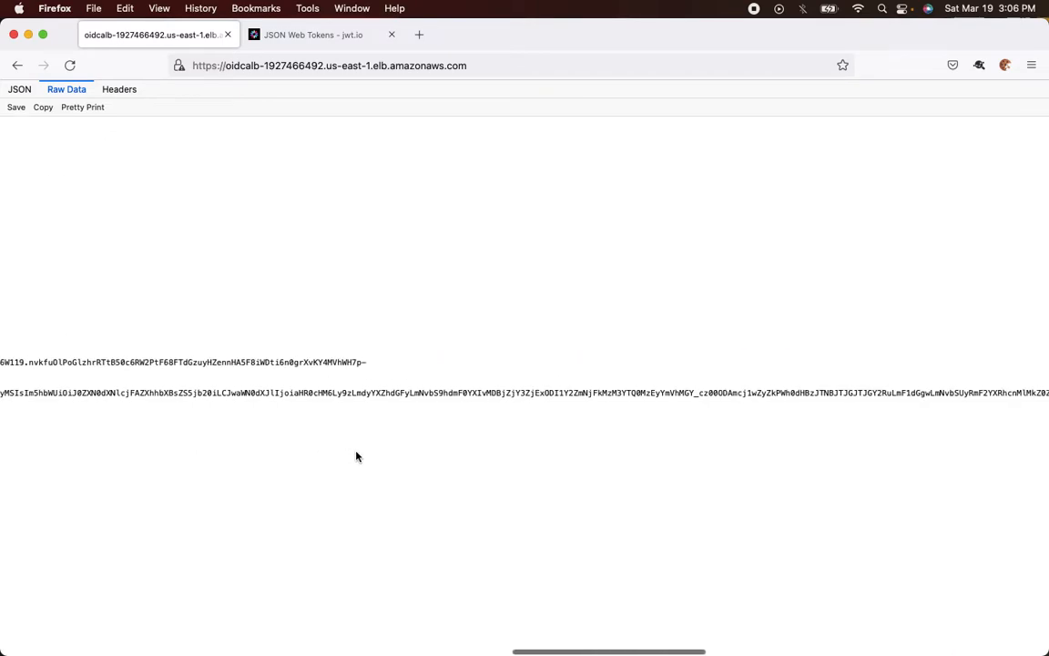
scroll(357, 456, right, 5)
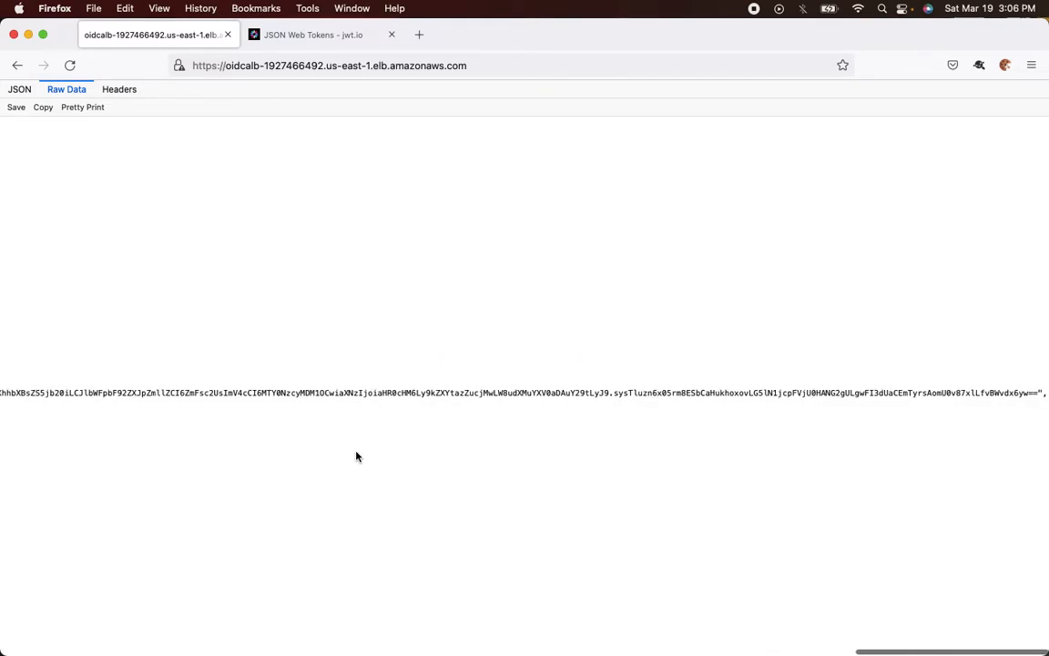
double_click(1039, 394)
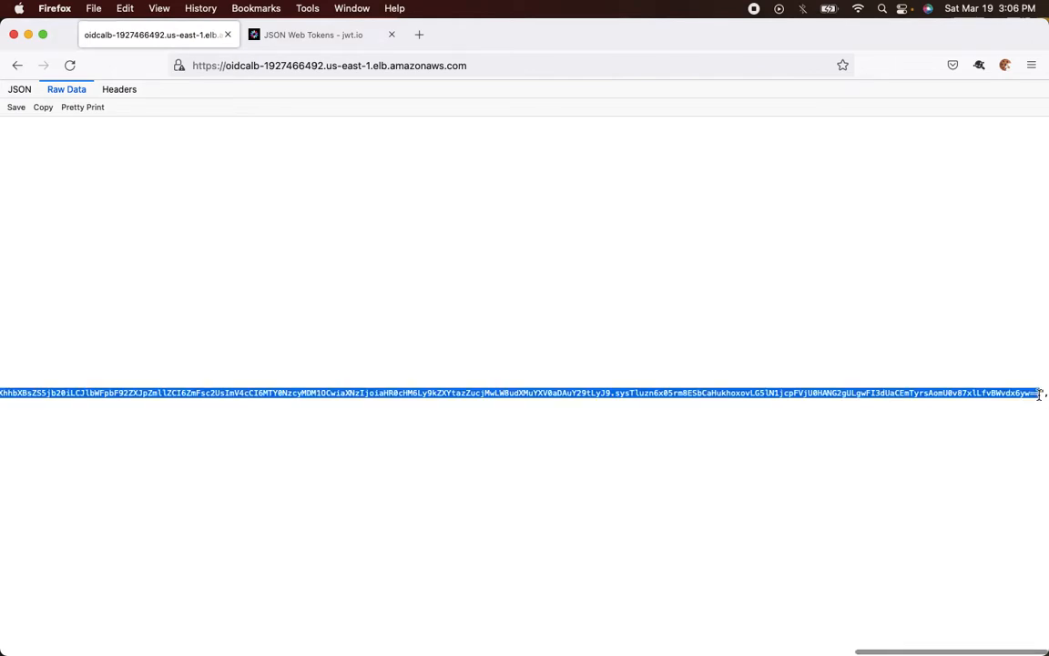
Paste the OIDC data token into jwt.io's Encoded box, replacing the access token
click(344, 37)
key(super+a)
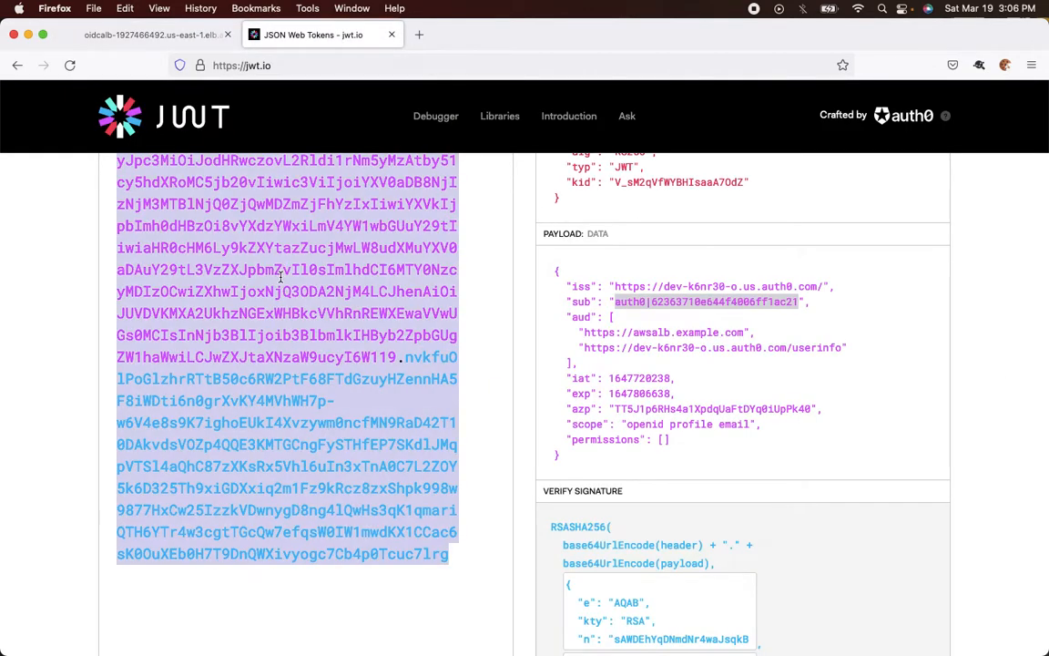
key(super+v)
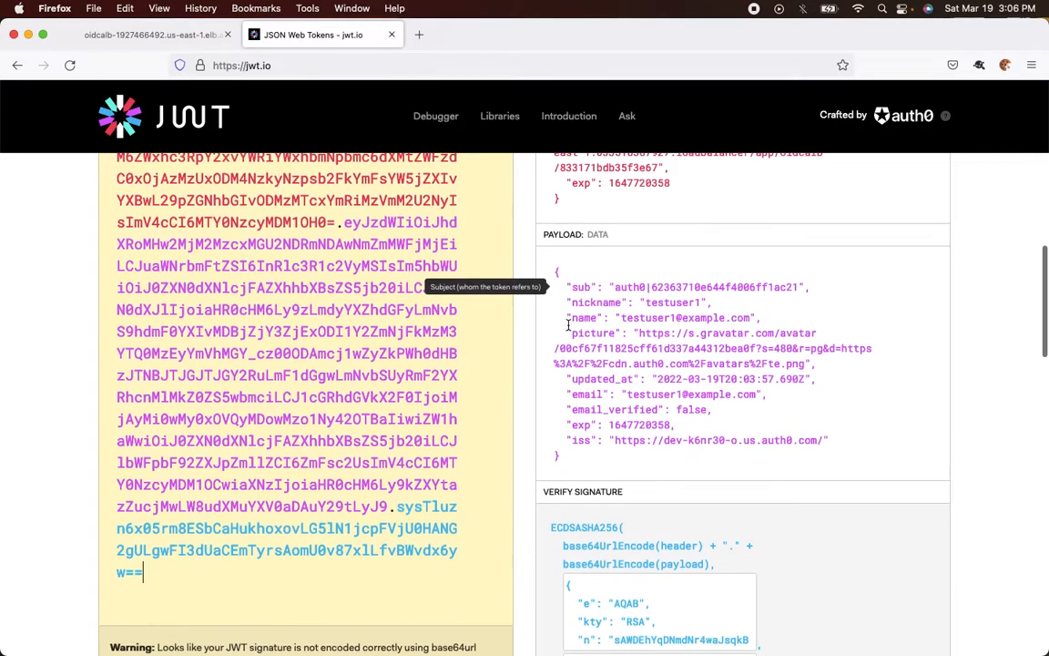
scroll(574, 318, down, 2)
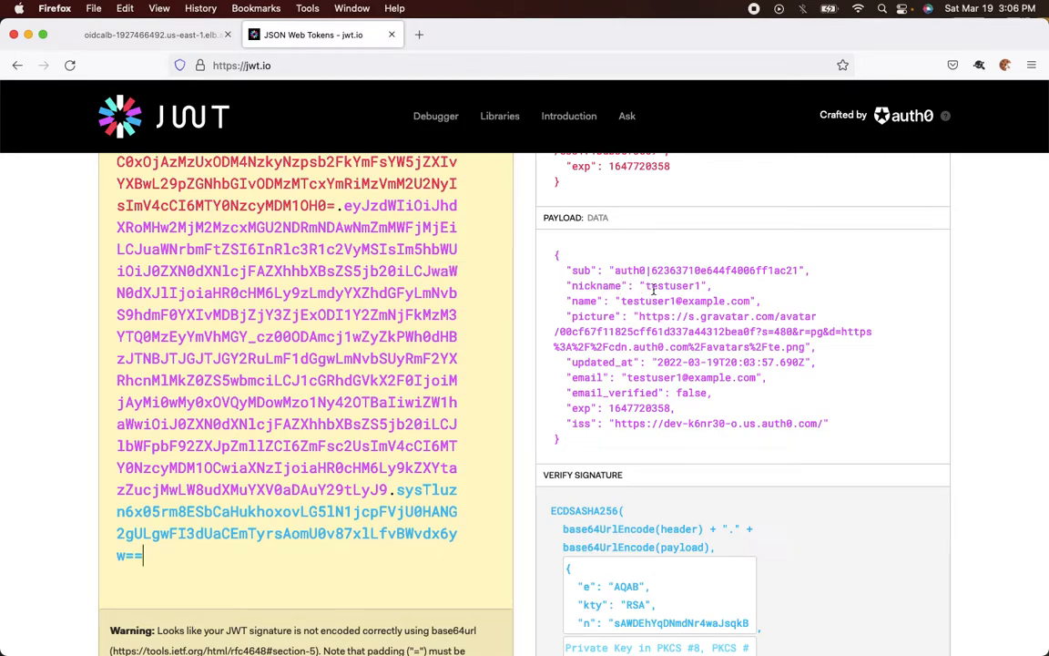
key(super+Tab)
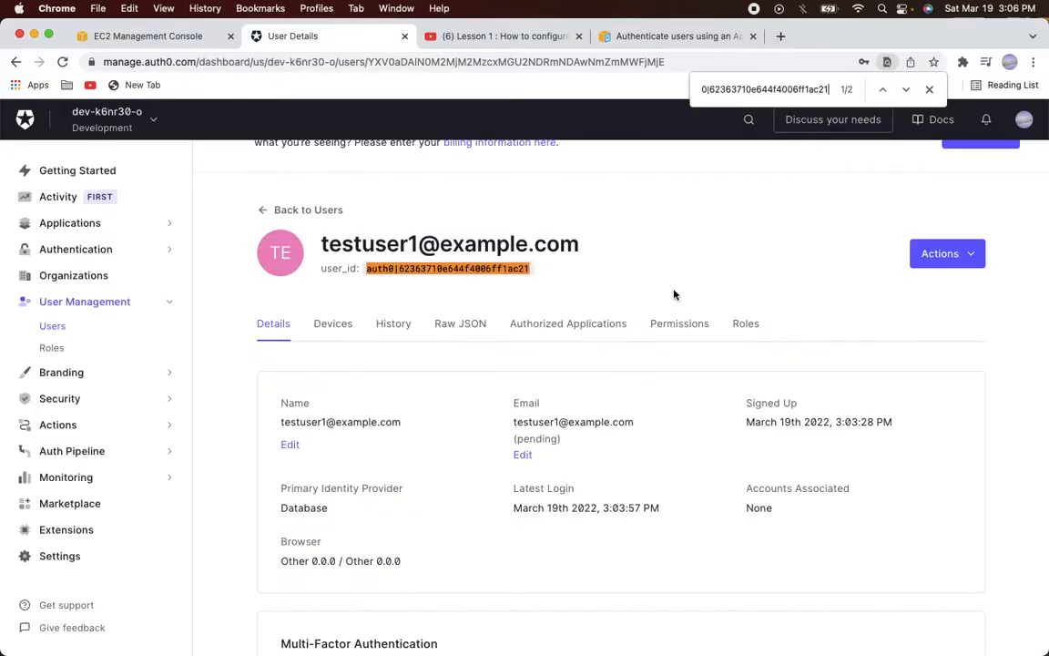
scroll(537, 391, down, 4)
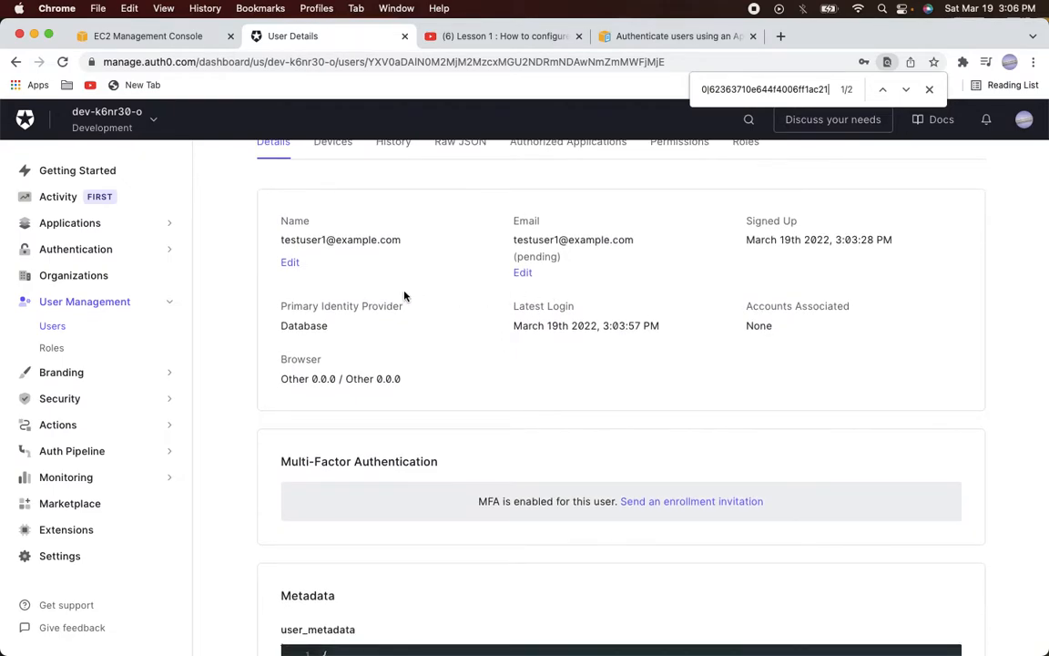
scroll(340, 262, up, 1)
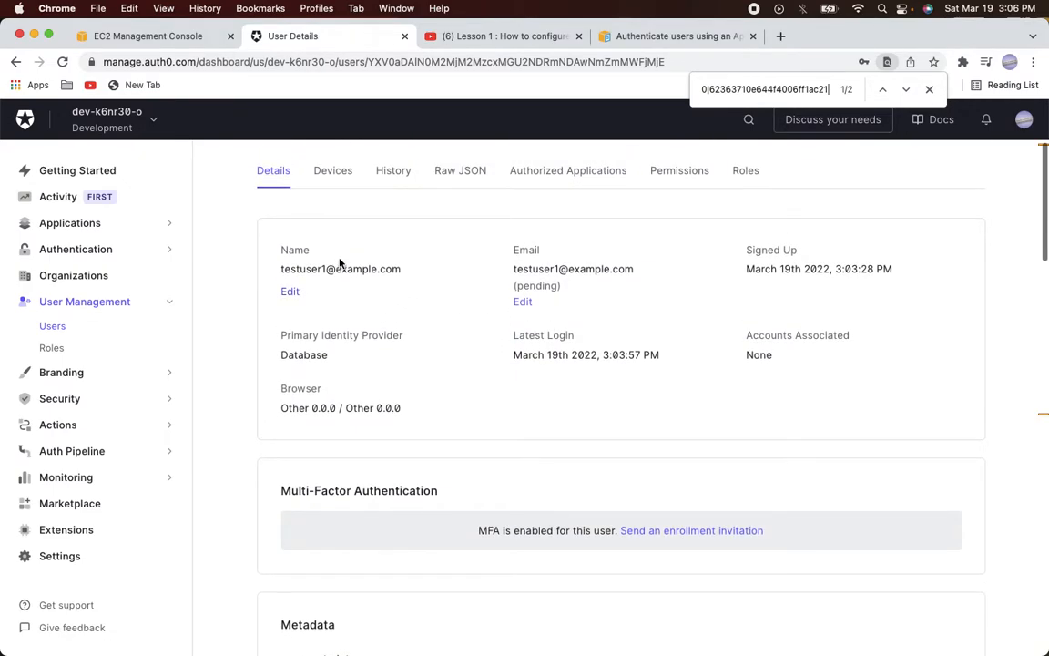
scroll(340, 264, up, 4)
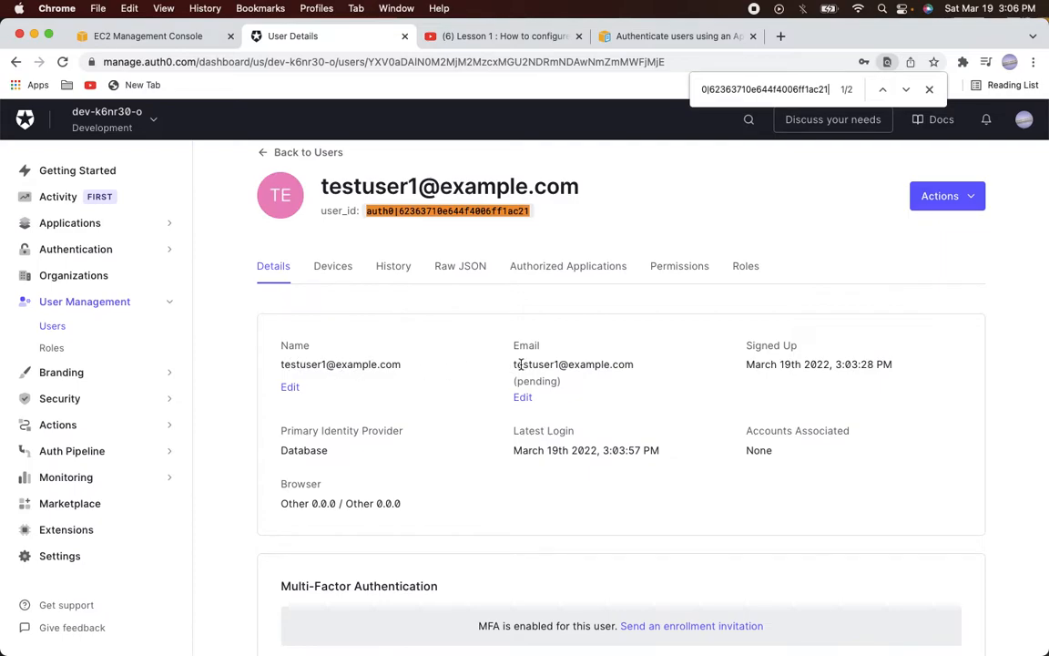
key(super+Tab)
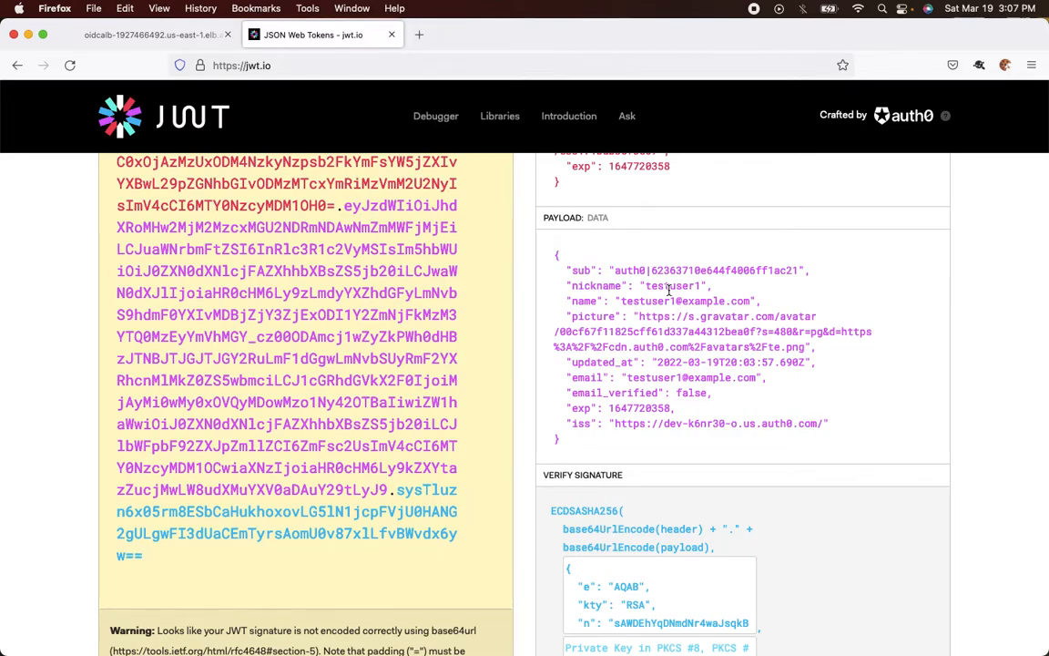
key(super+Tab)
scroll(482, 357, down, 5)
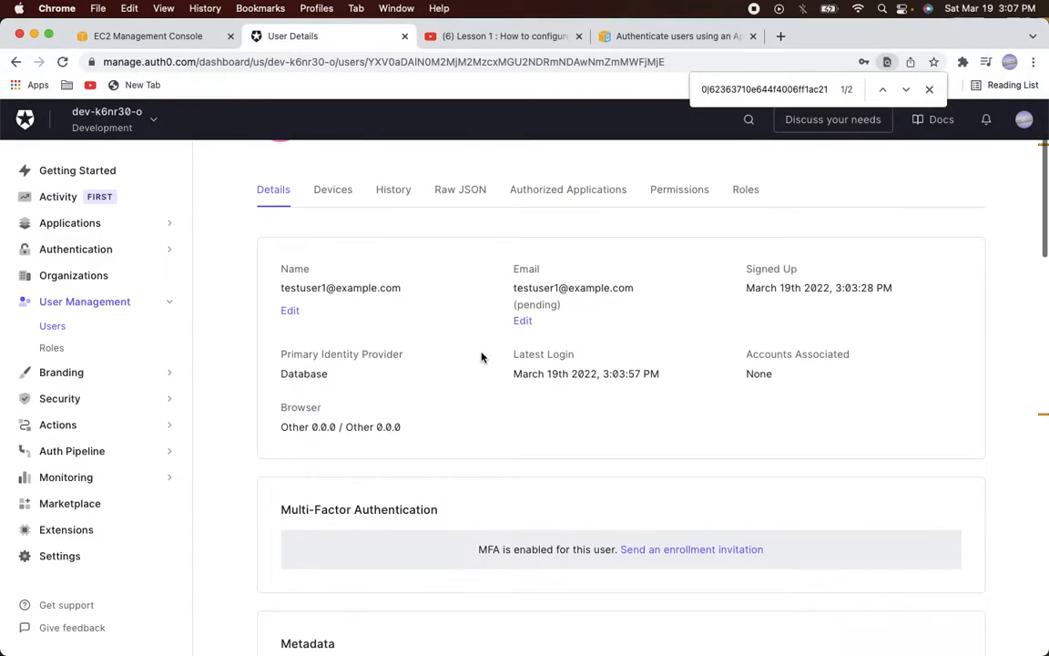
scroll(482, 357, up, 5)
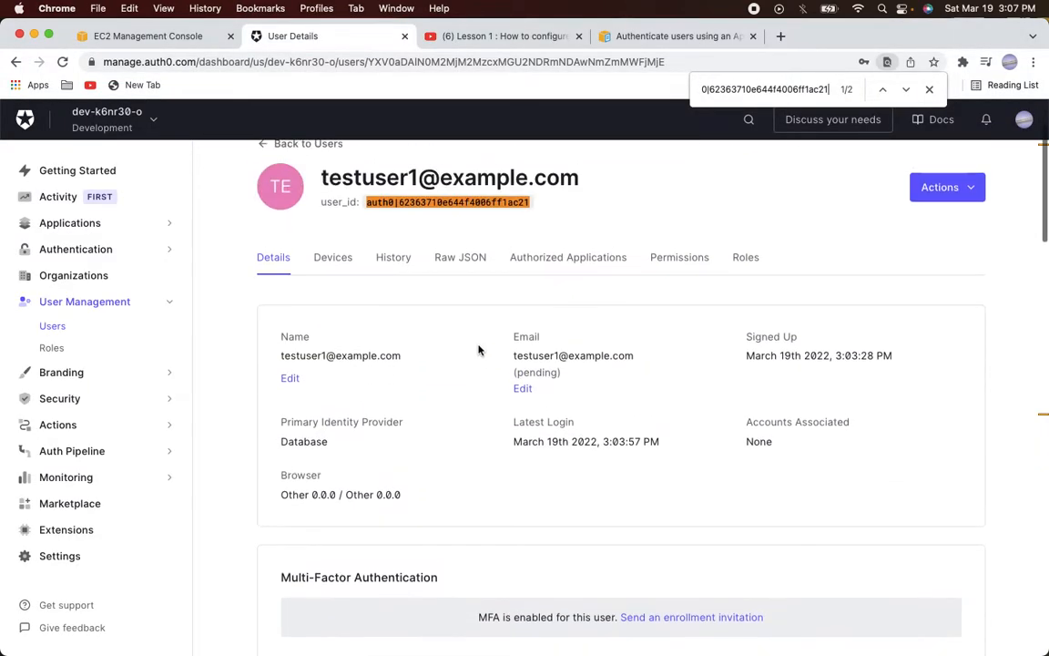
View testuser1's raw JSON and compare it with the token's email_verified claim
click(456, 265)
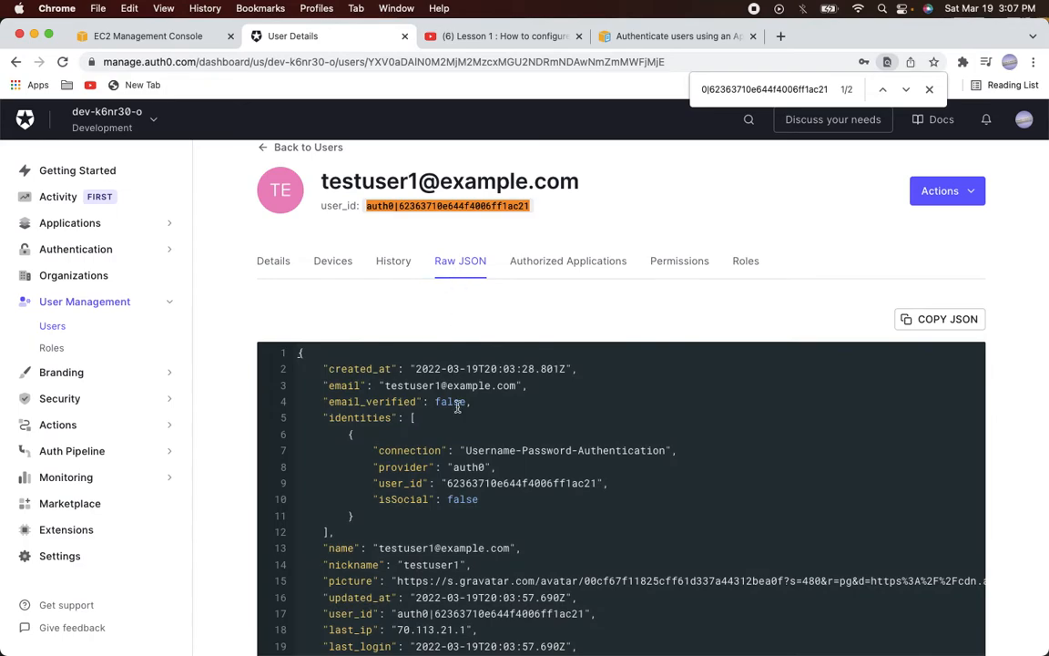
scroll(457, 407, down, 4)
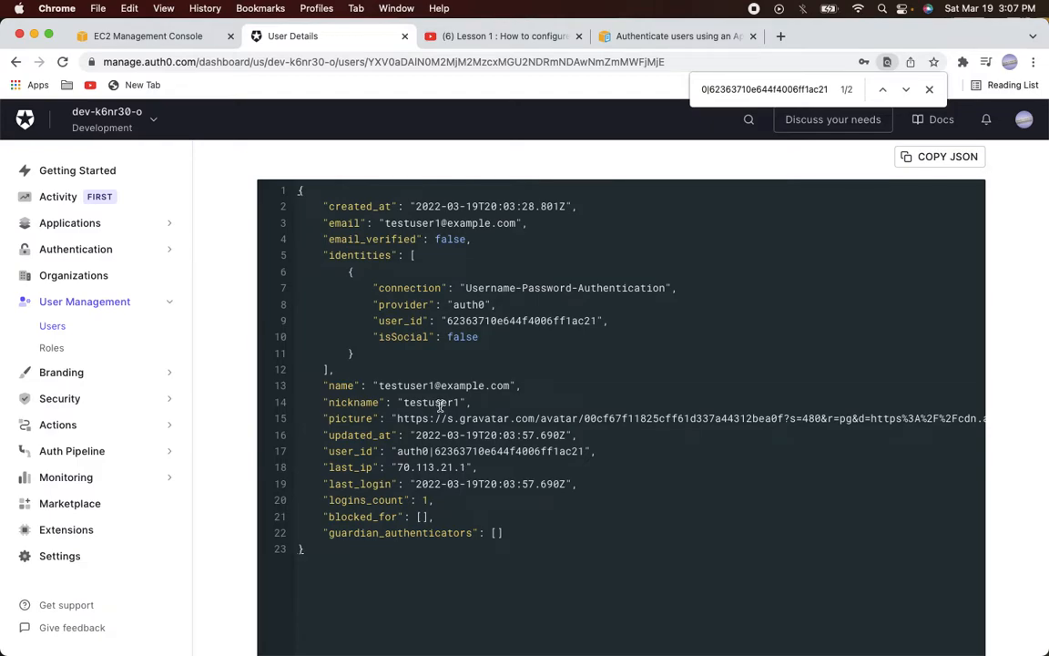
key(super+Tab)
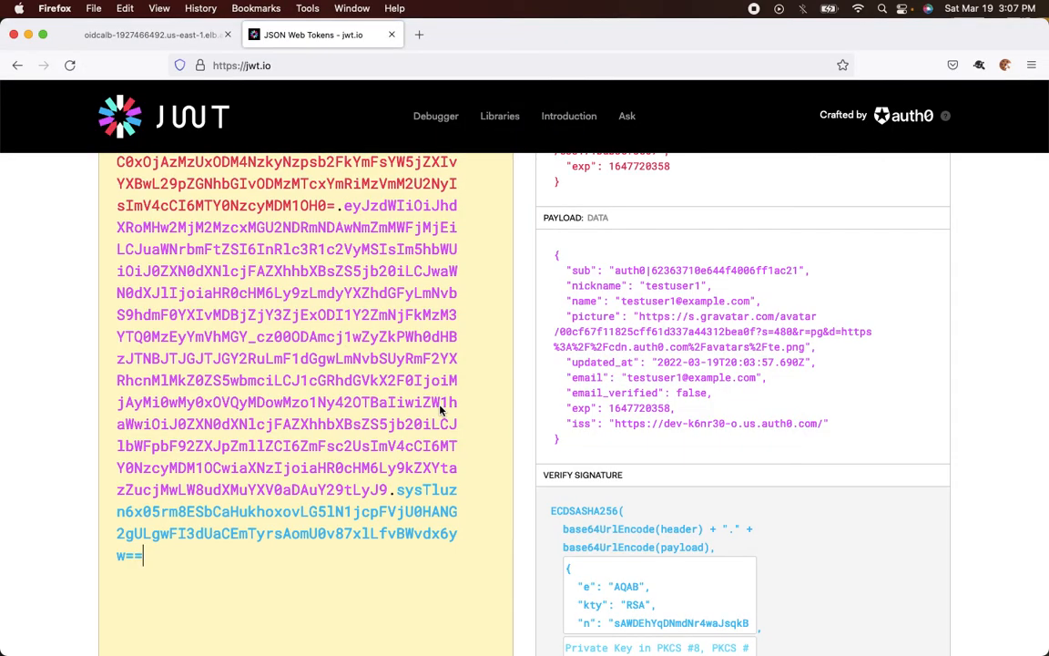
double_click(601, 394)
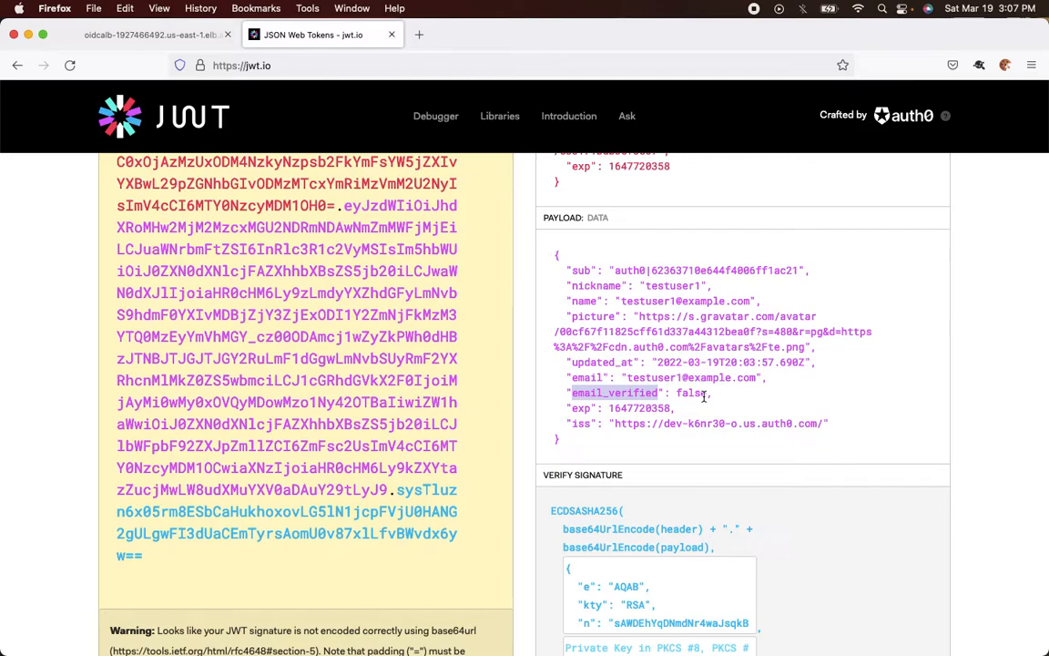
Show testuser1's Details tab, where the email is still pending verification
key(super+Tab)
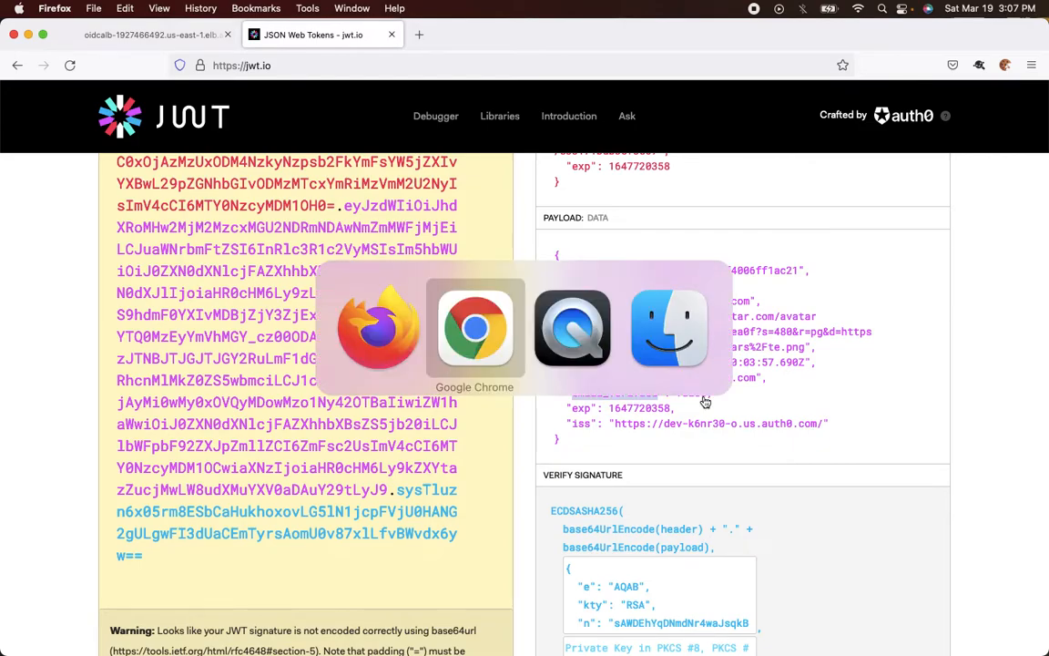
scroll(638, 374, up, 5)
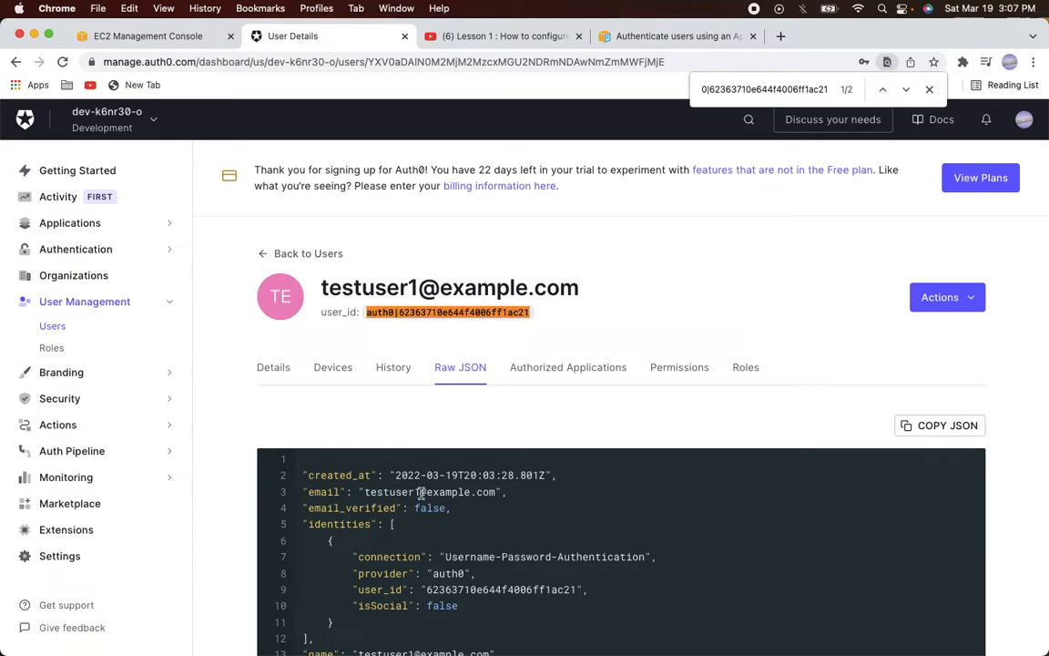
scroll(422, 493, left, 2)
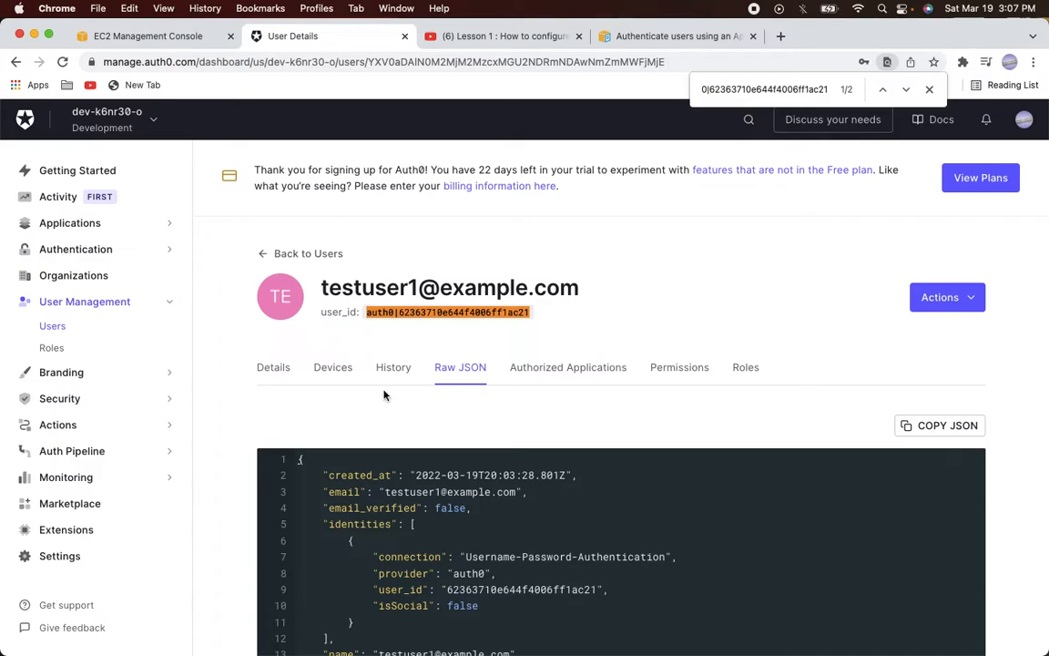
click(284, 377)
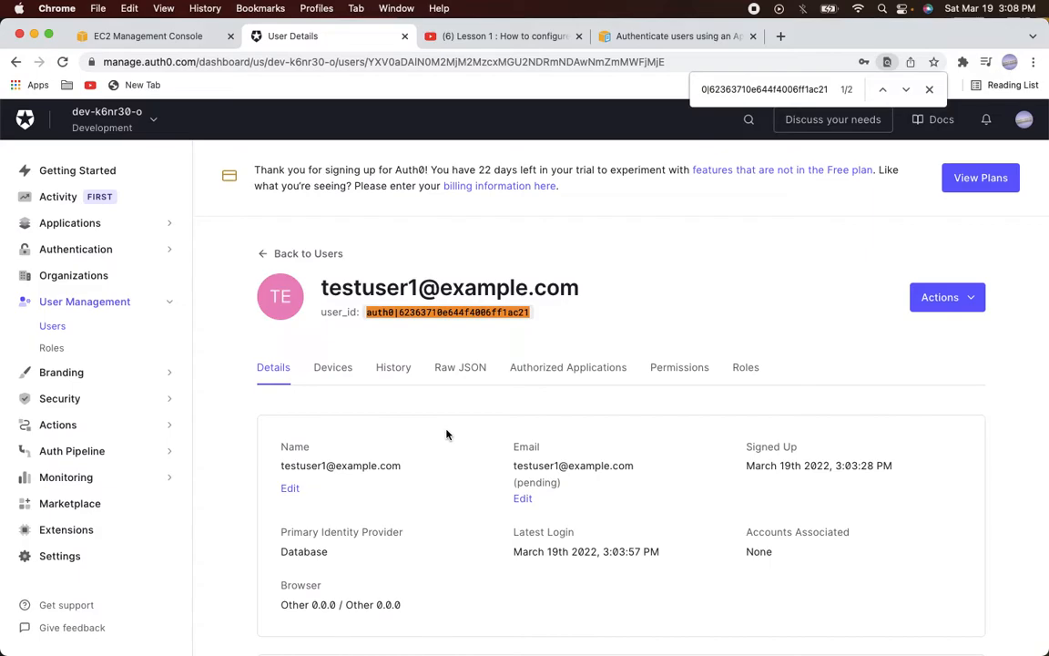
scroll(447, 434, down, 3)
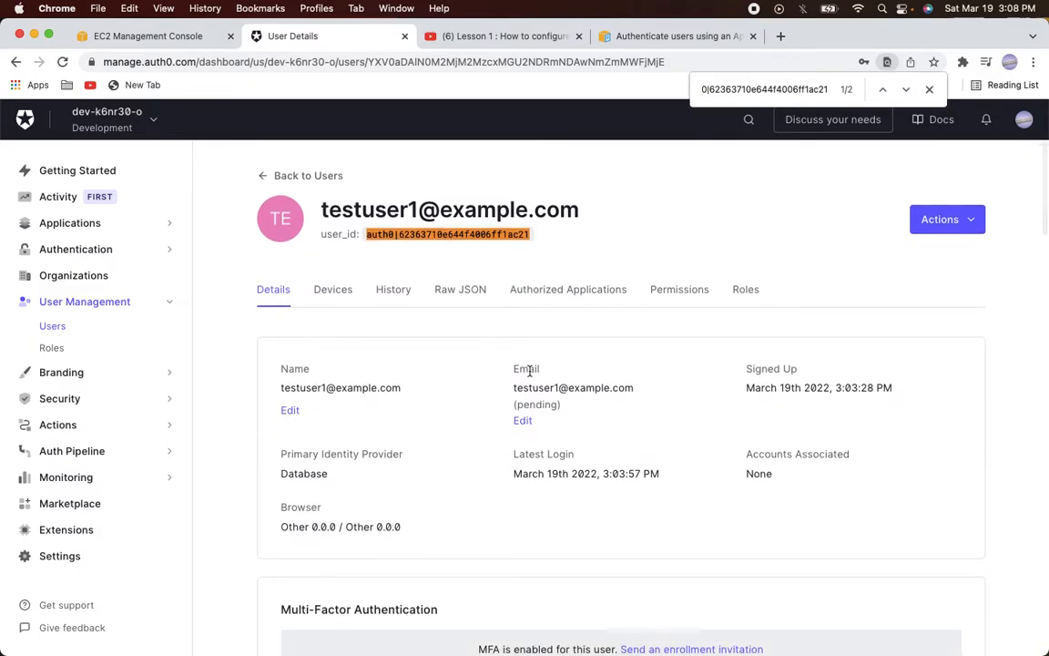
Set testuser1's email as verified and save the change
click(525, 421)
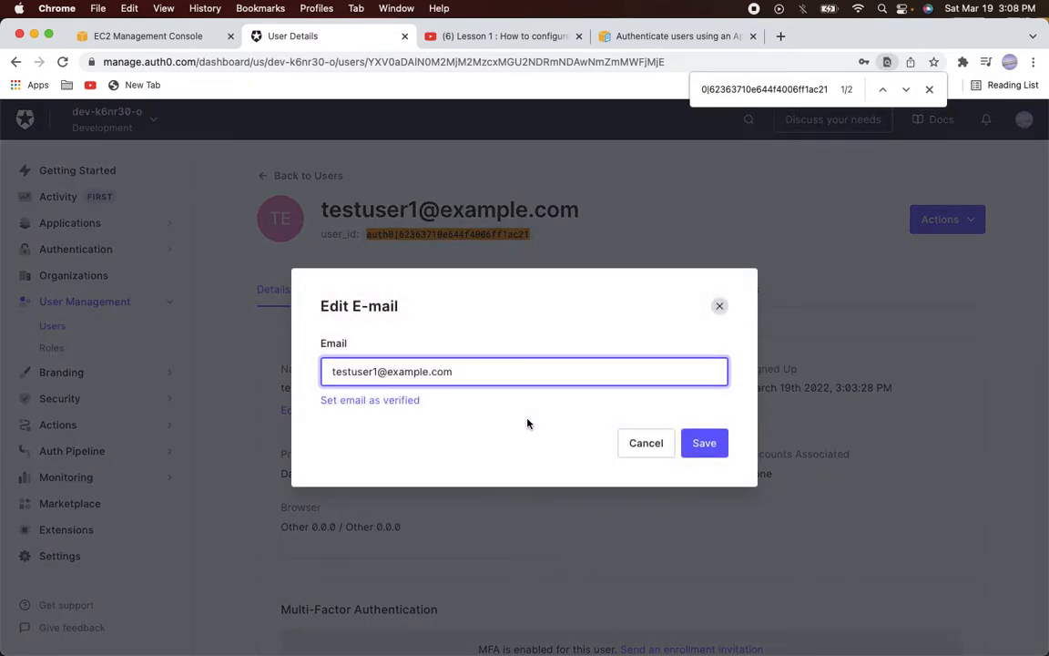
click(399, 402)
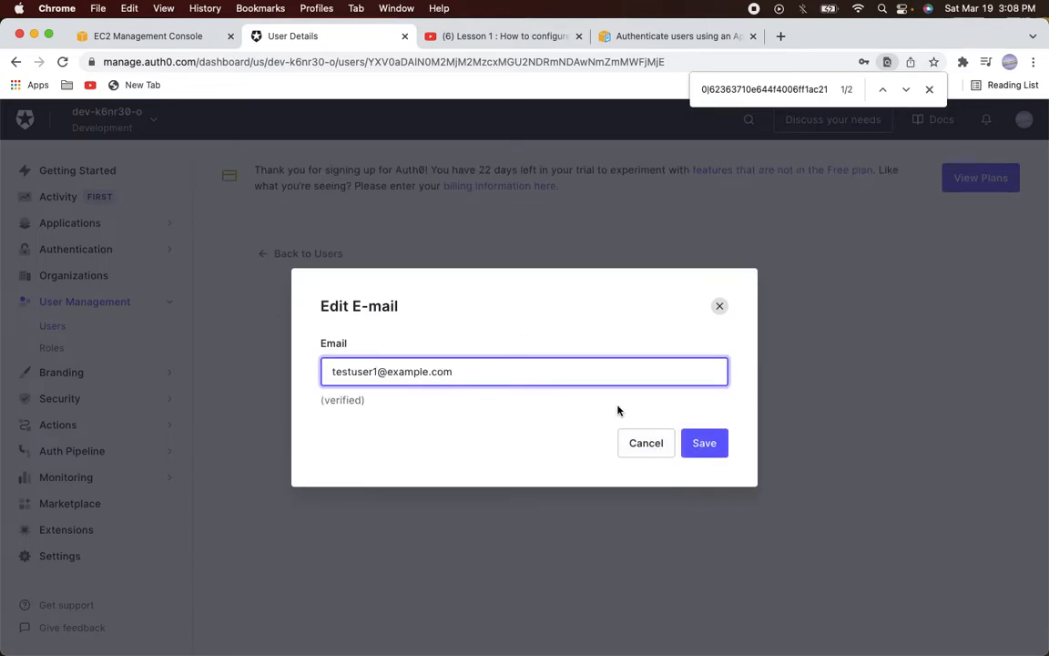
click(702, 447)
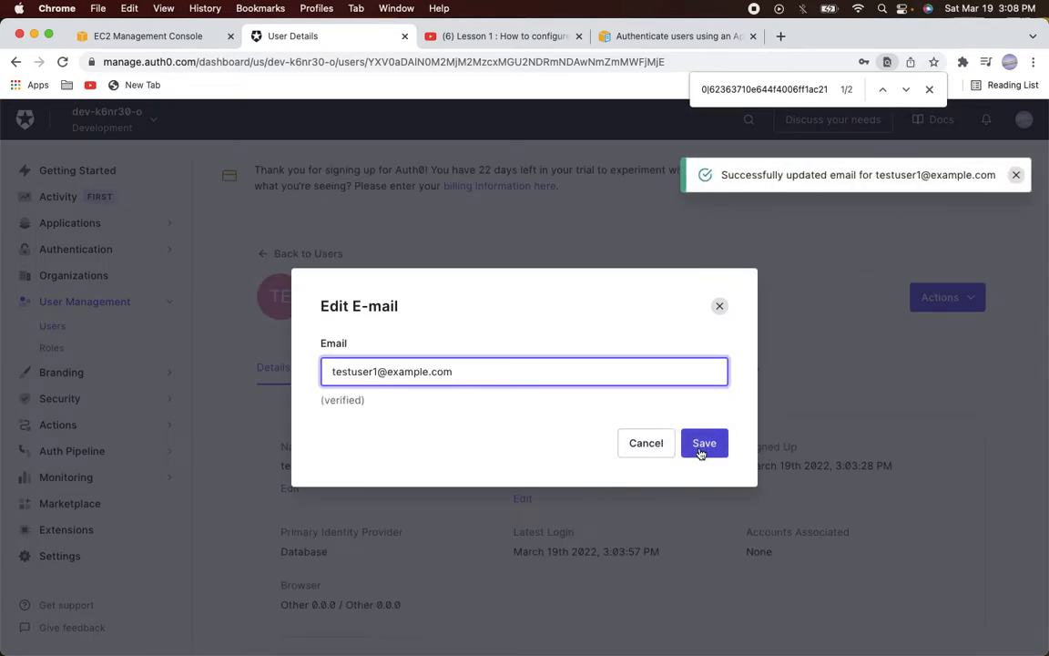
click(700, 452)
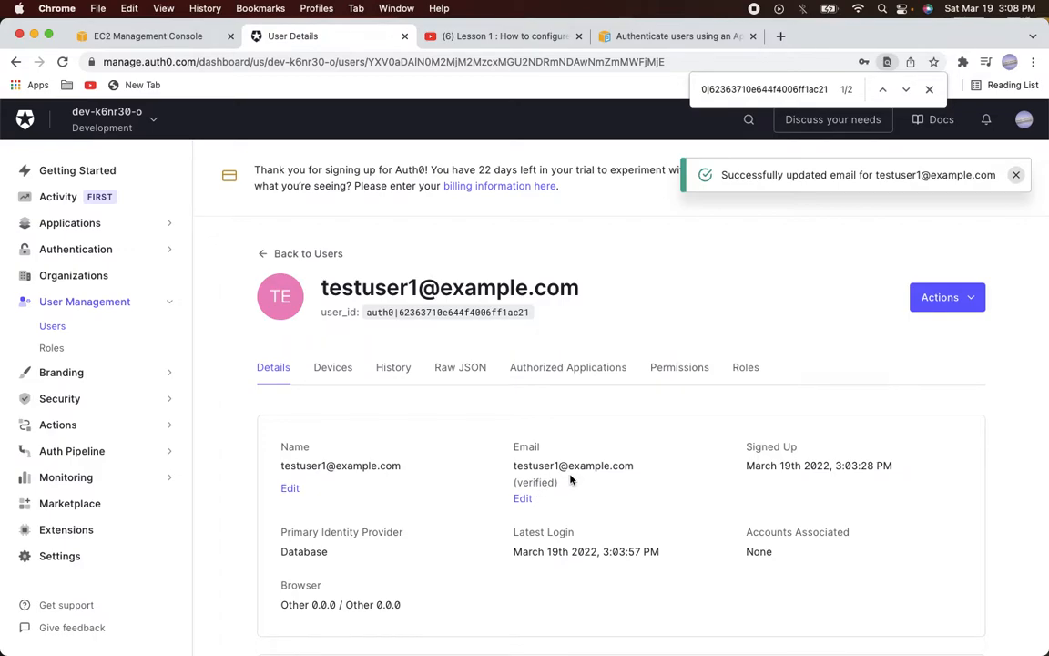
key(super+Tab)
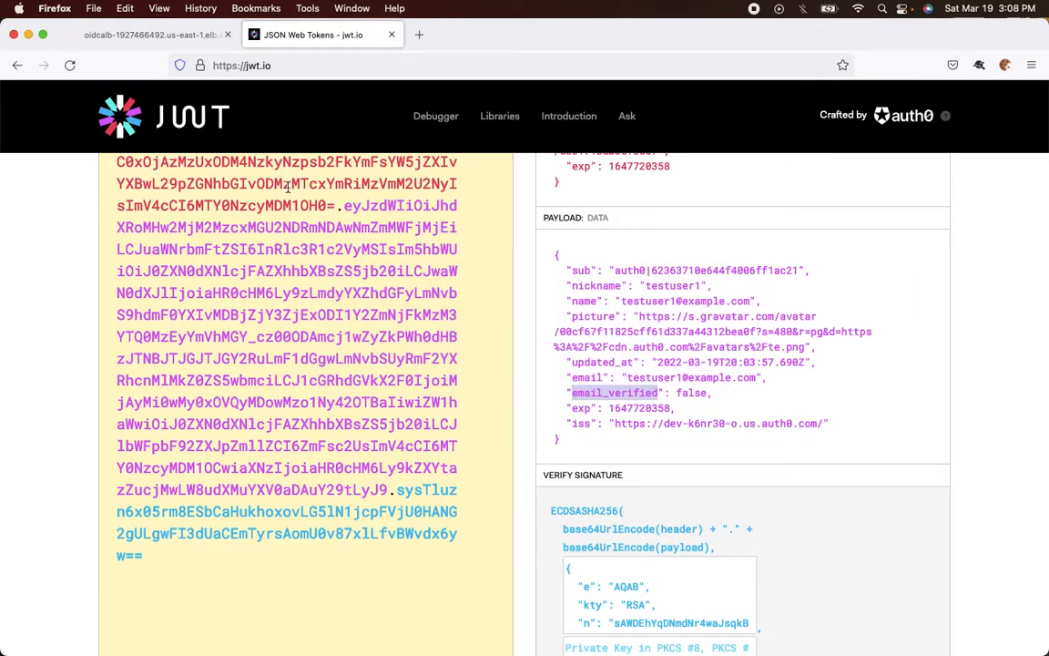
Delete all cookies for the load balancer context with the cookie manager
click(149, 36)
scroll(195, 263, right, 10)
scroll(195, 263, left, 10)
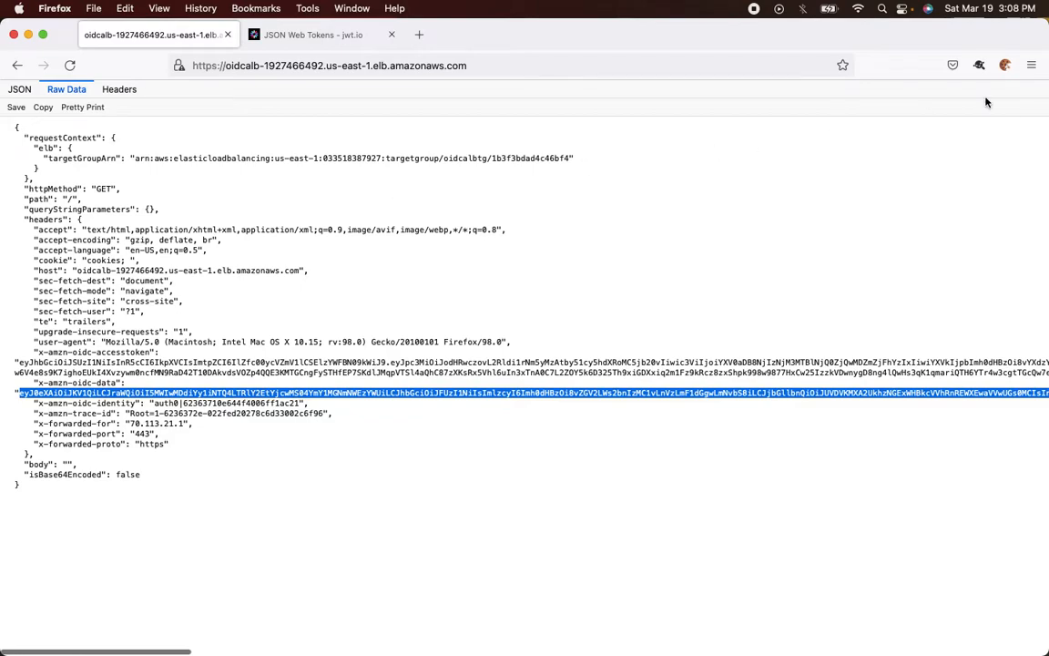
click(1004, 64)
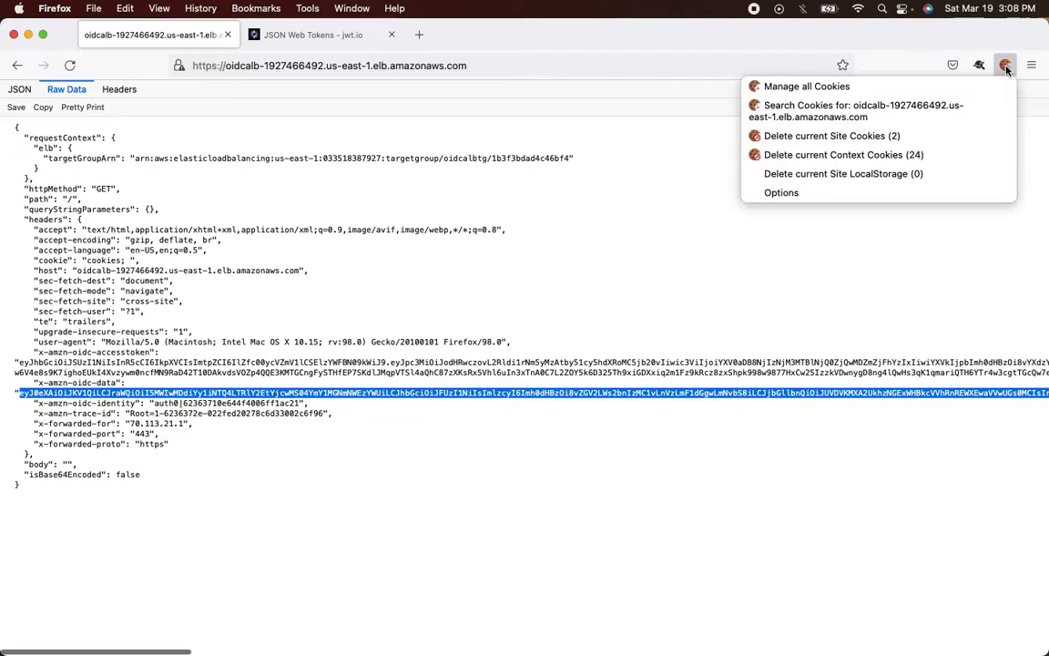
click(908, 157)
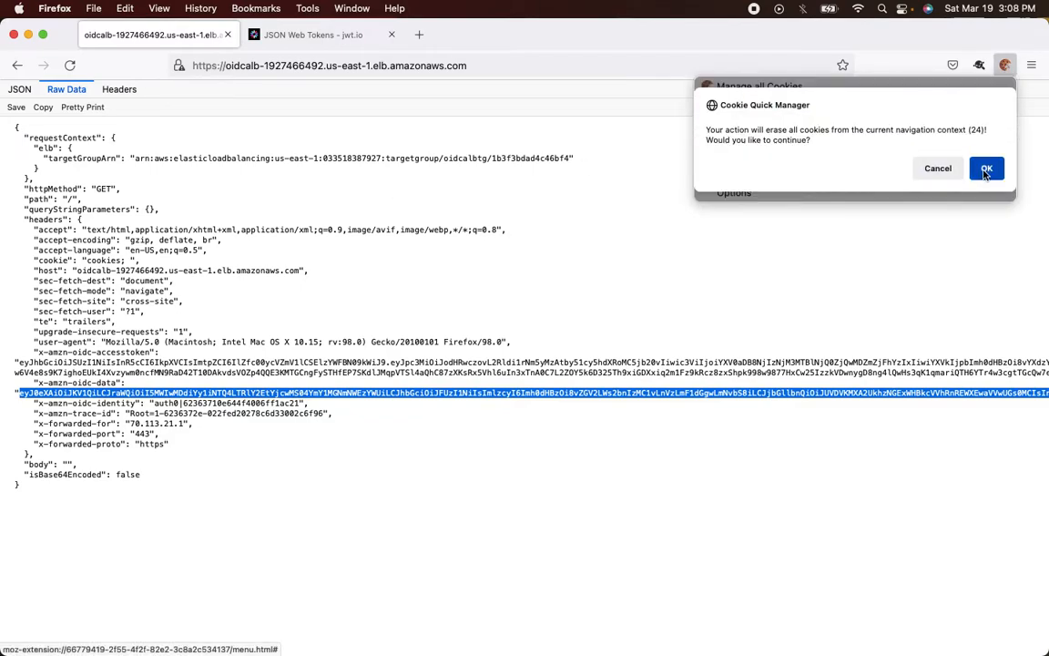
key(Return)
click(1005, 65)
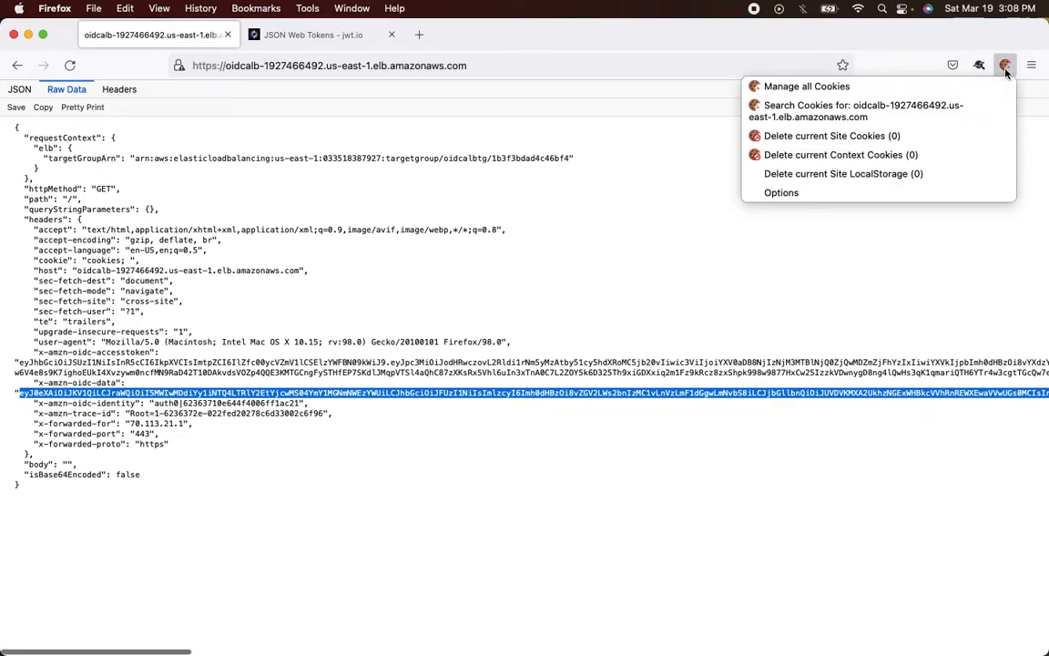
click(1005, 65)
Reload the ALB URL, log in again as testuser1, and view the Raw Data response
click(415, 69)
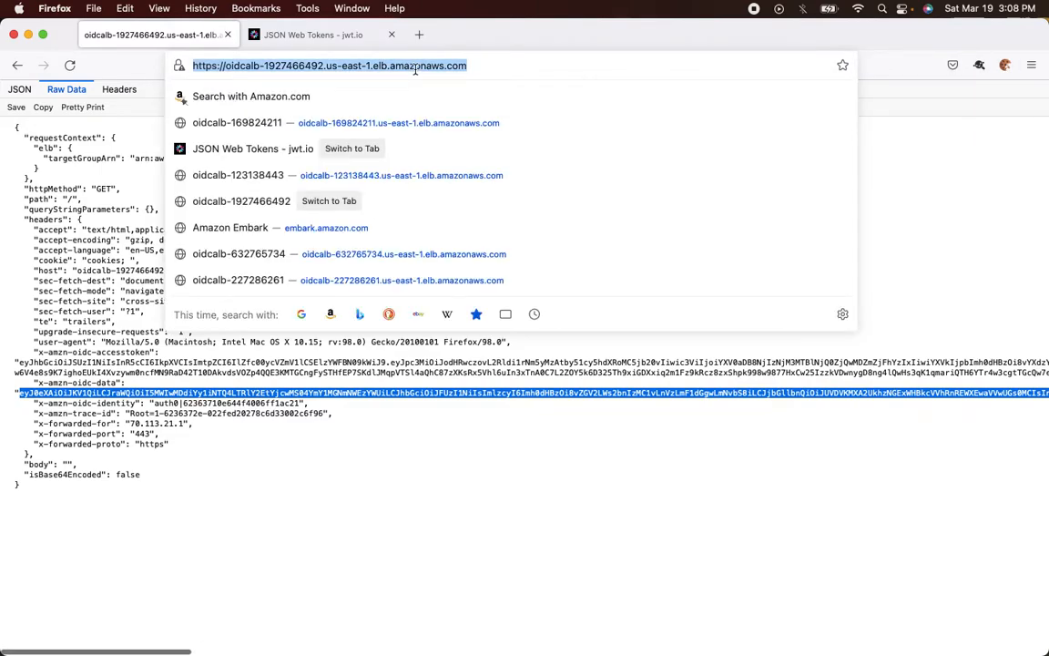
key(super+r)
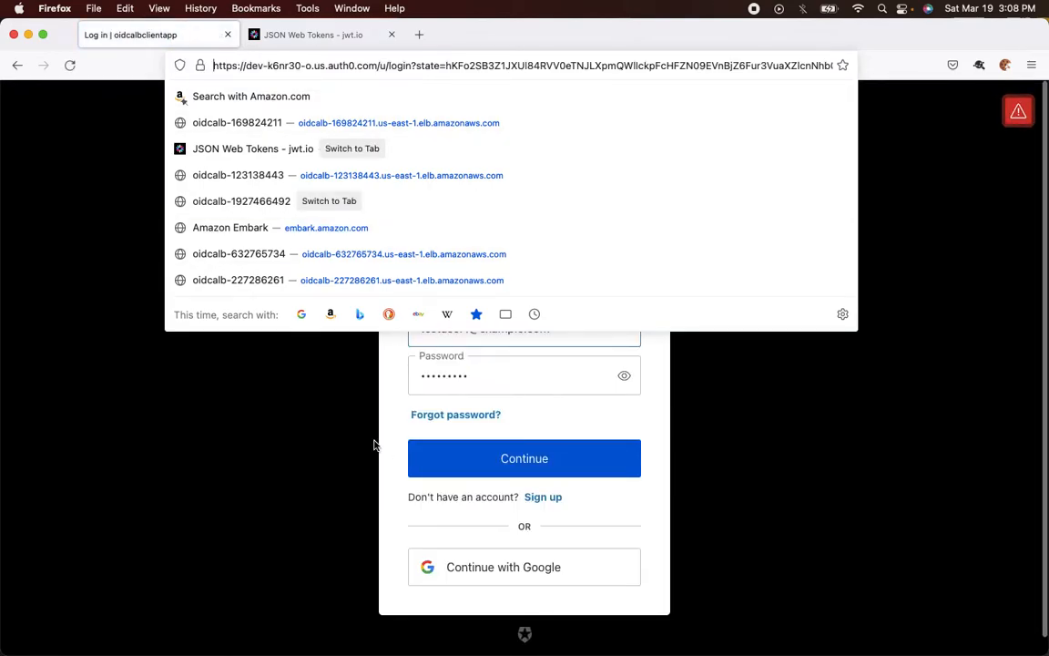
click(327, 449)
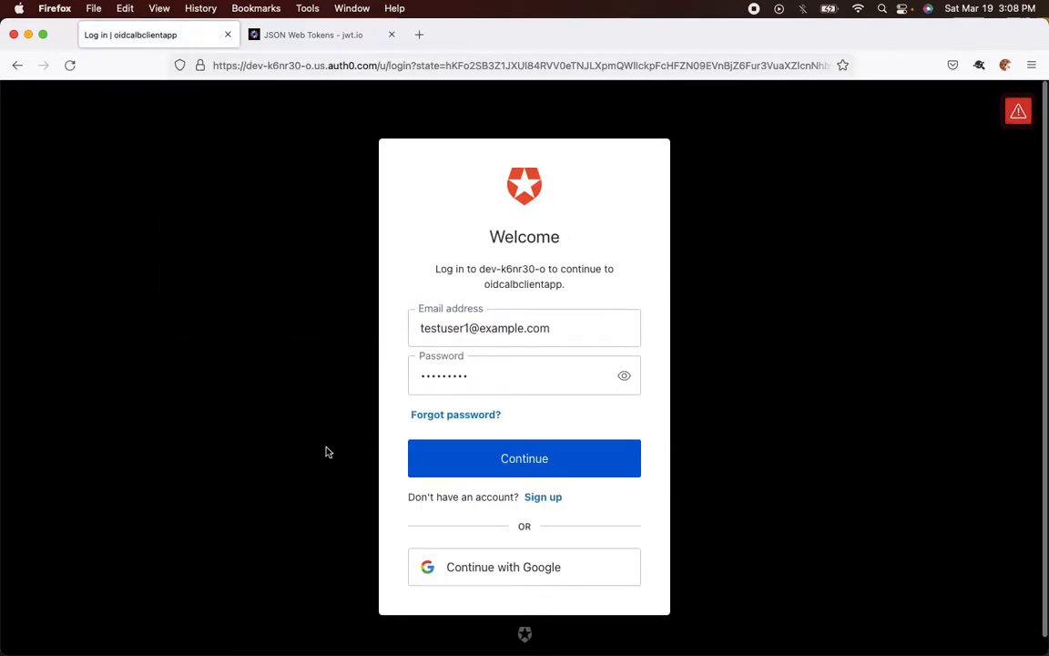
click(517, 460)
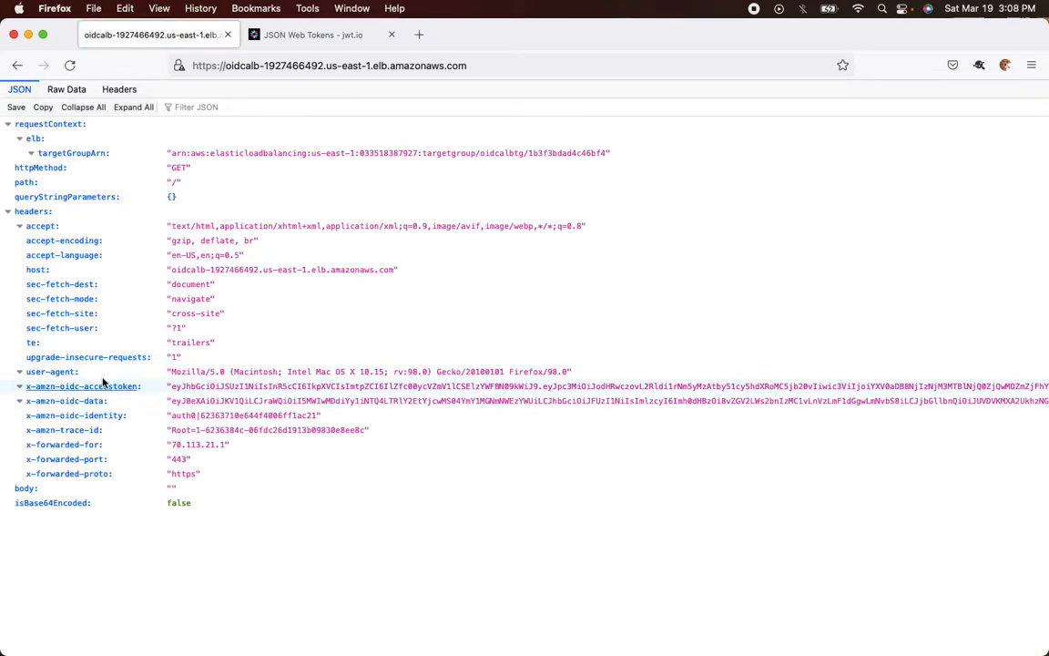
click(70, 91)
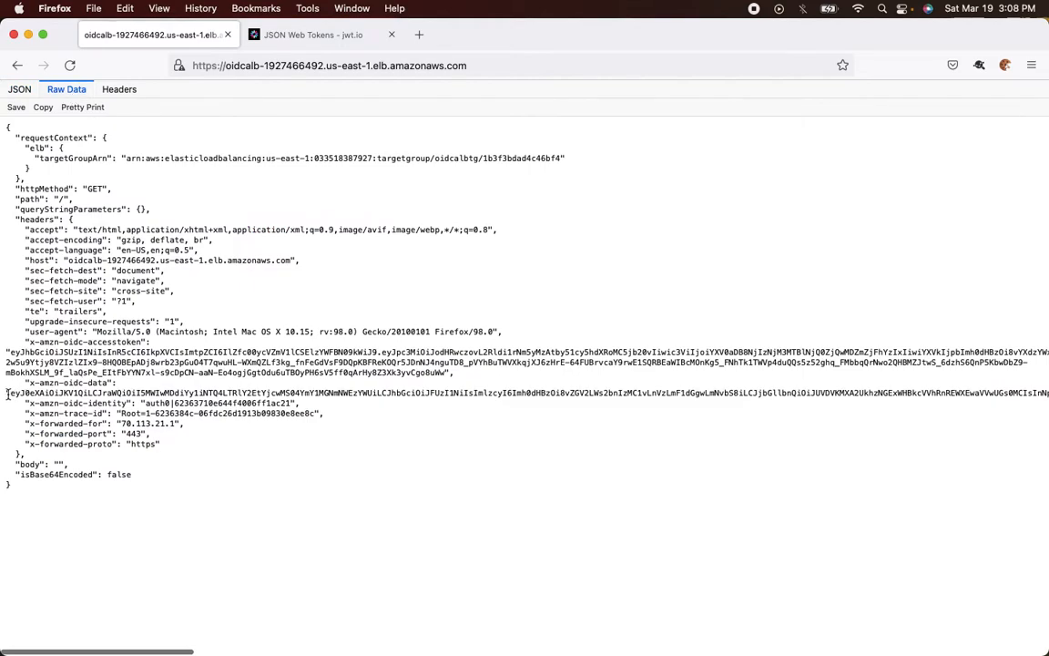
drag(10, 393, 41, 399)
Copy the newly issued x-amzn-oidc-data token and paste it into jwt.io's Encoded box
scroll(331, 445, right, 15)
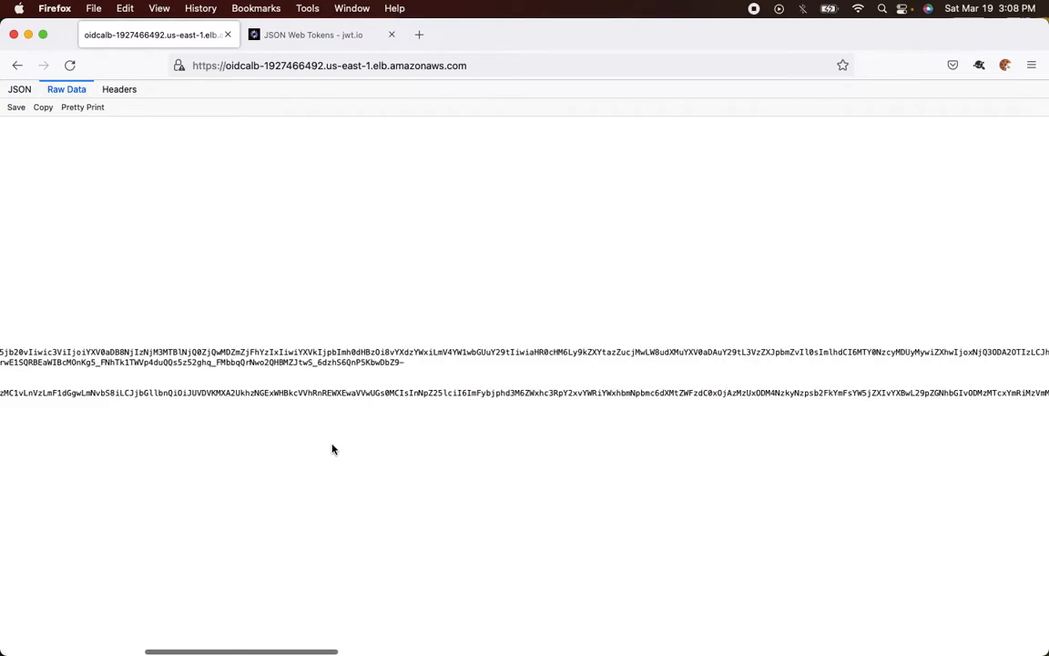
scroll(333, 449, right, 10)
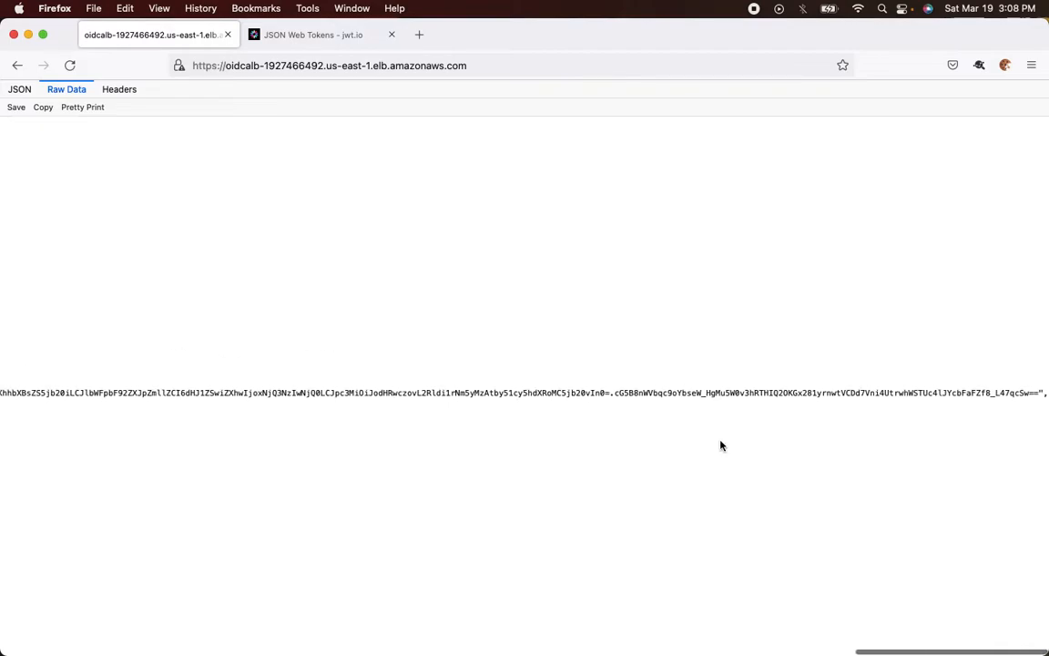
shift+click(1044, 391)
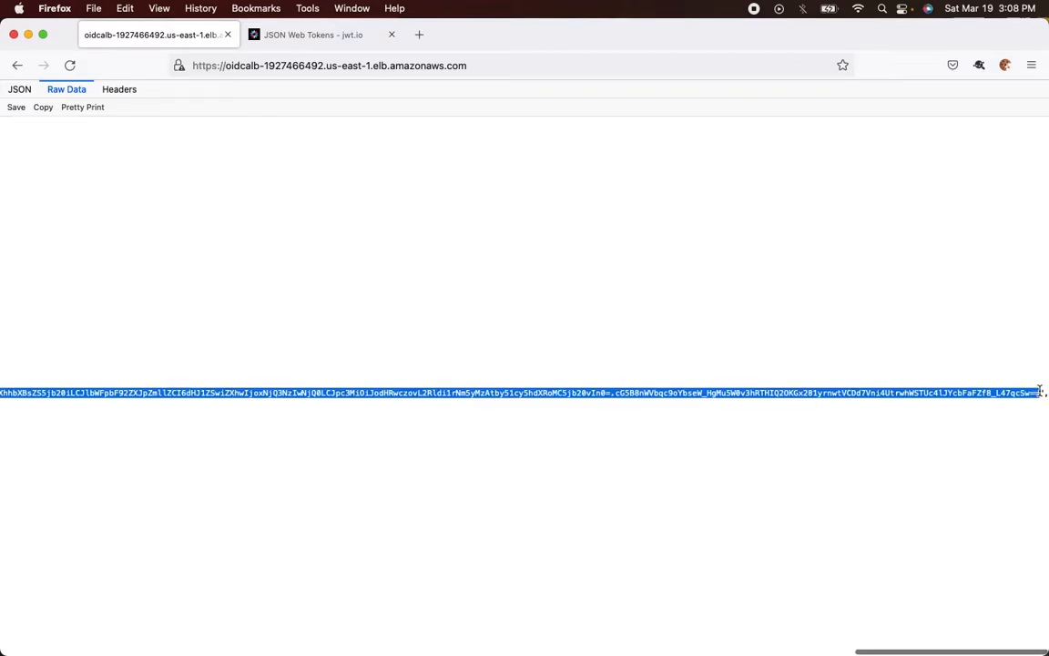
click(301, 41)
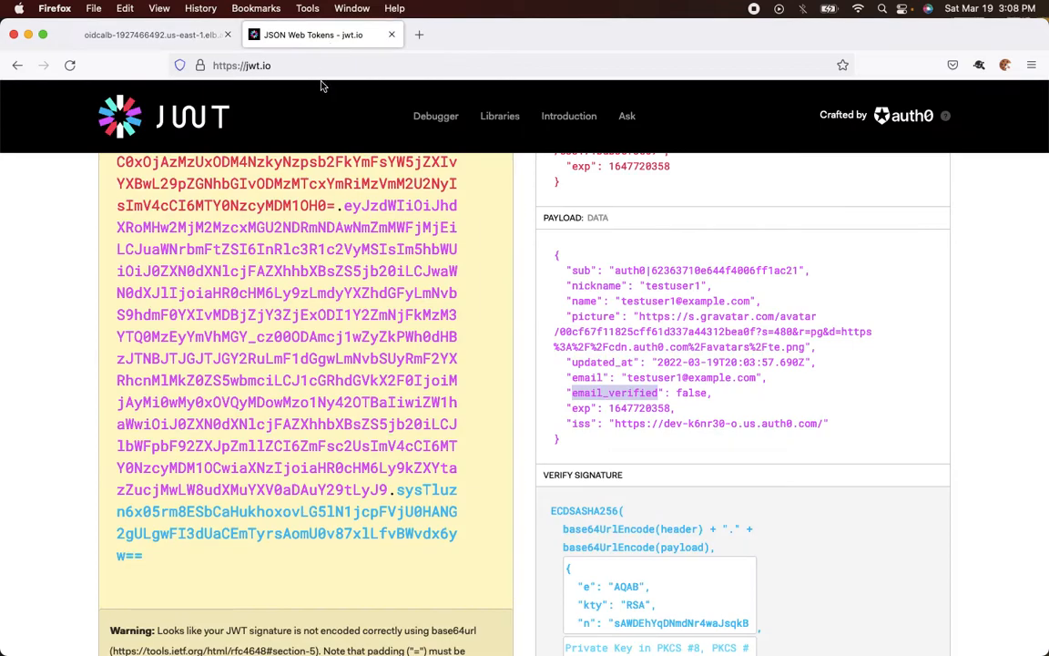
click(312, 287)
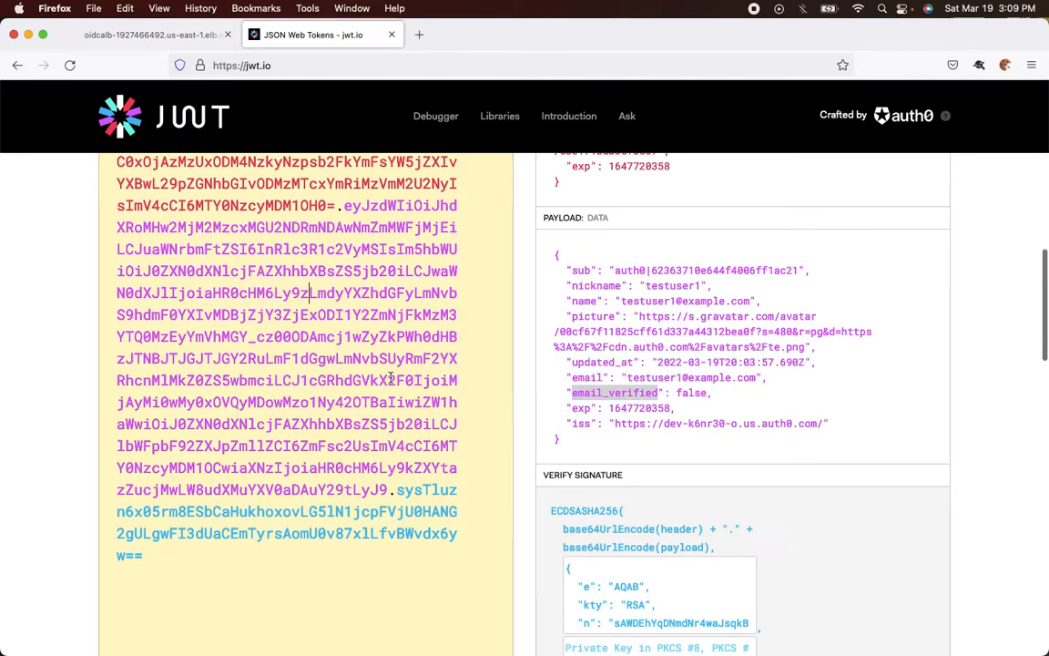
key(super+a)
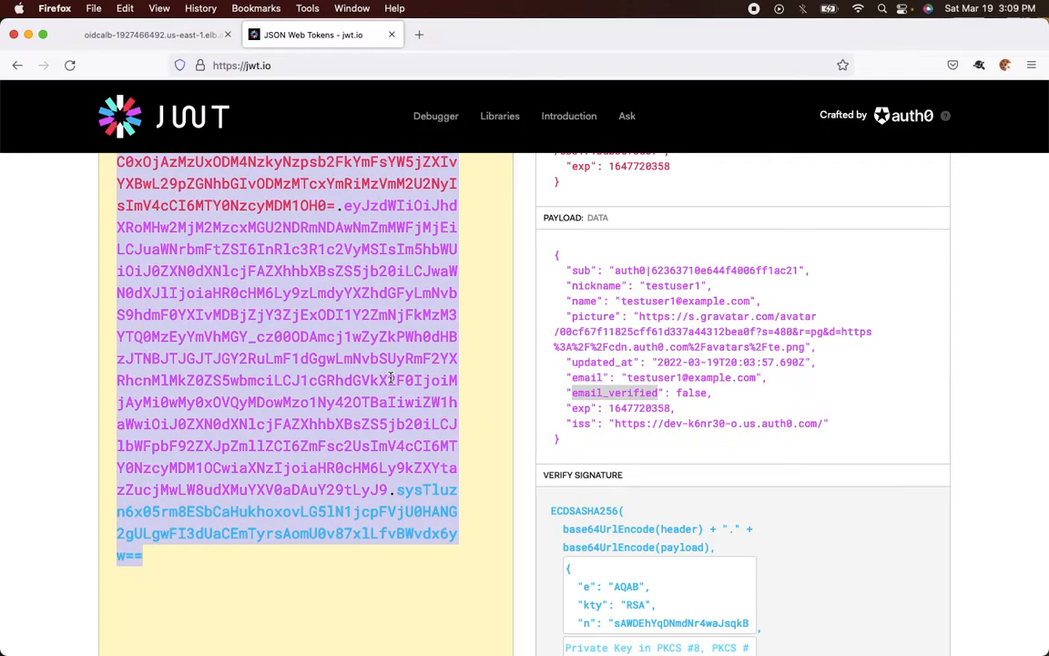
key(super+v)
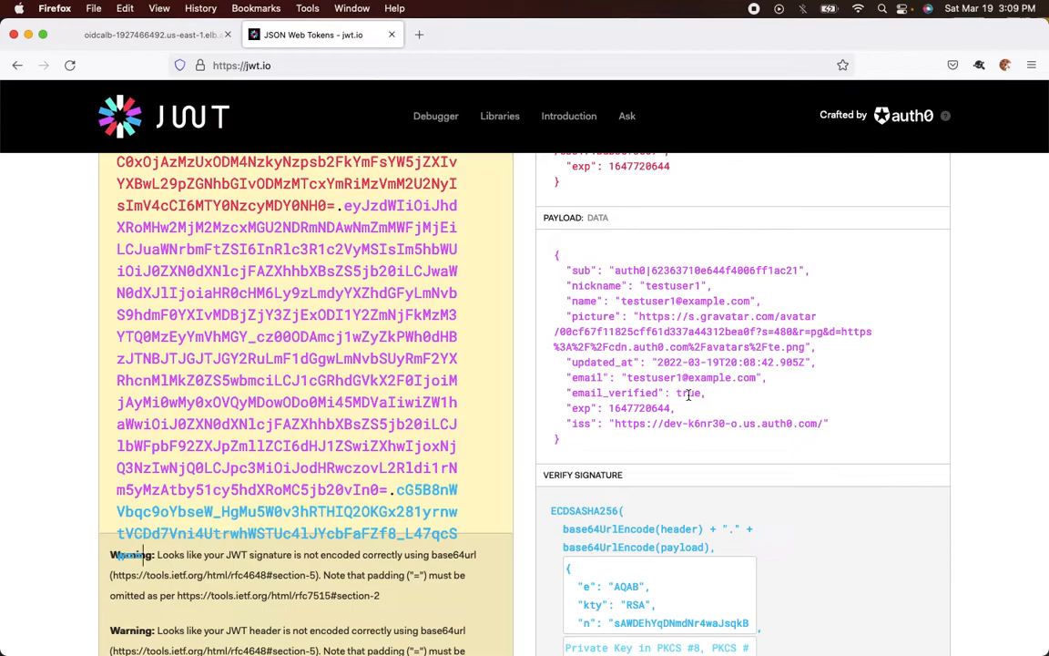
Switch the load balancer response from Raw Data to the collapsible JSON tree view
click(179, 39)
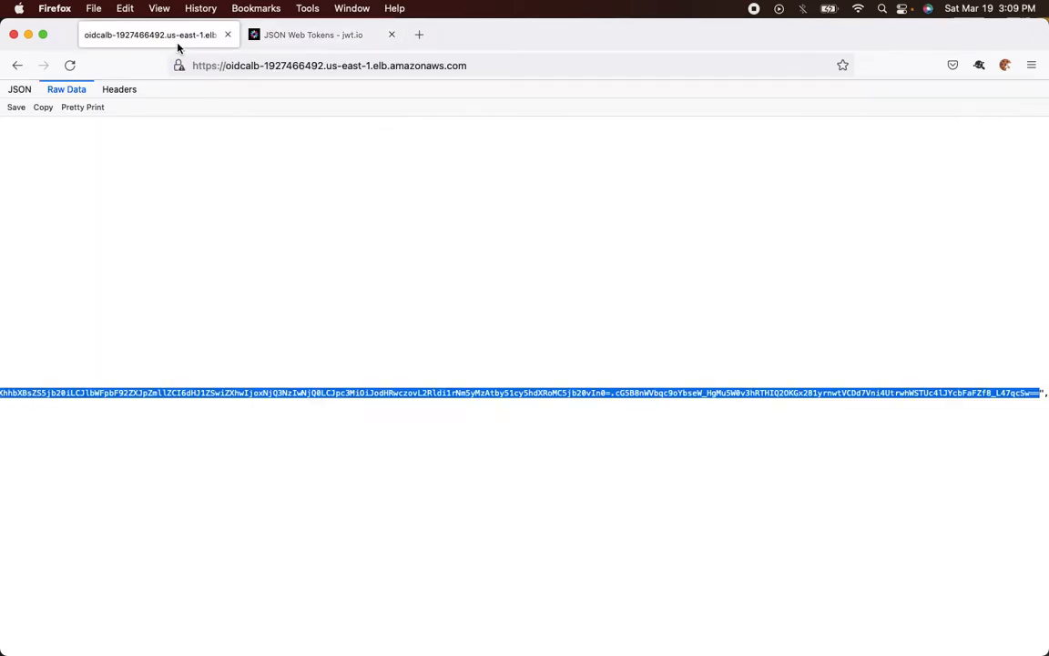
scroll(146, 339, right, 5)
scroll(145, 339, left, 10)
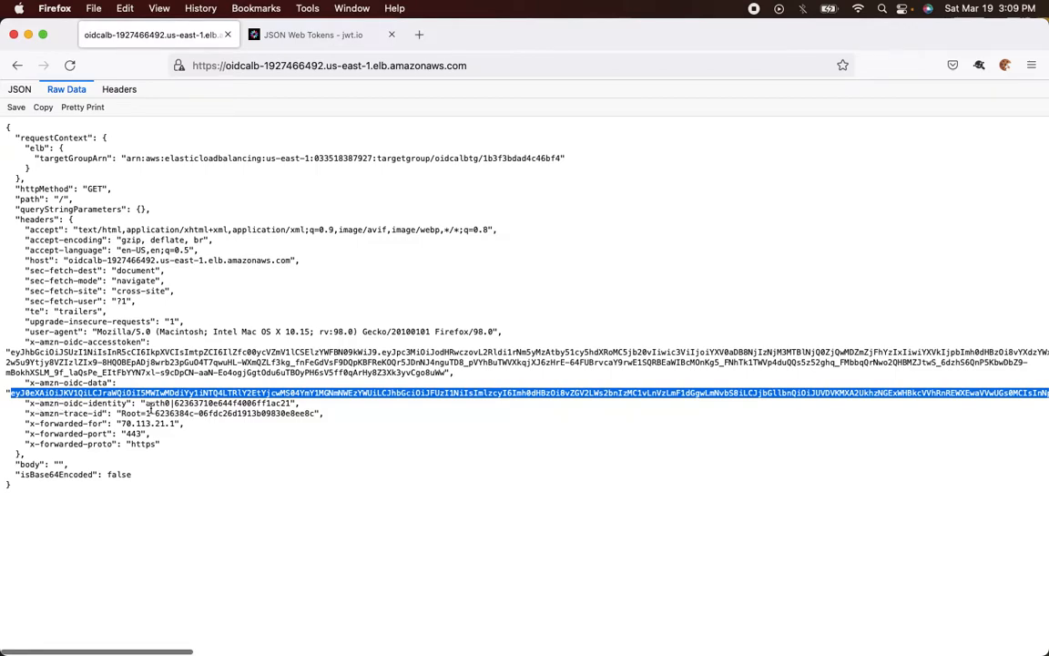
click(132, 406)
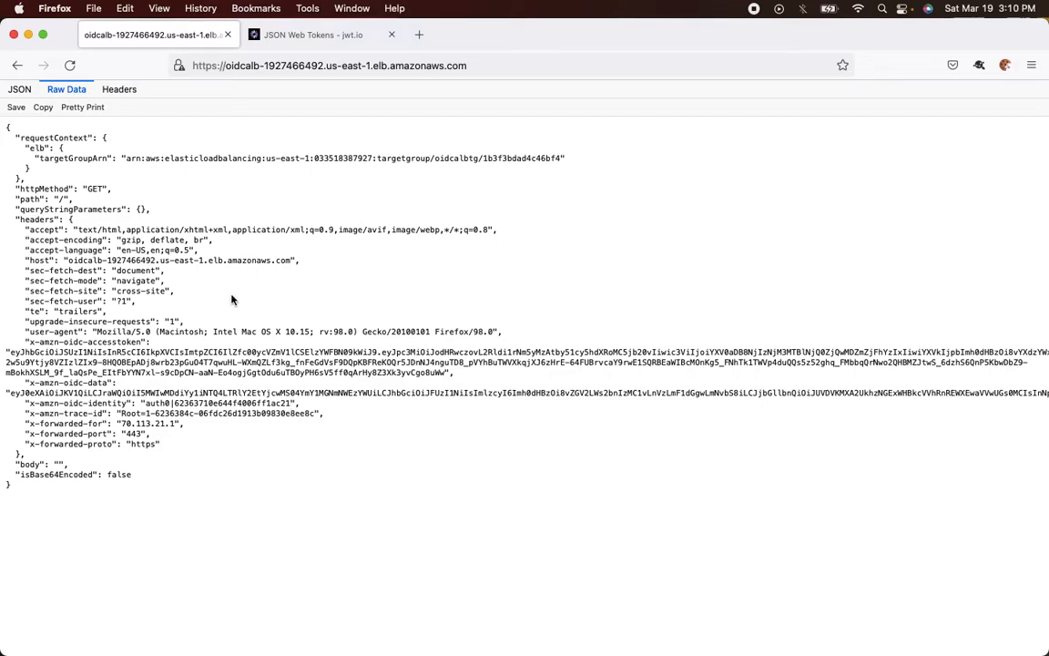
click(16, 92)
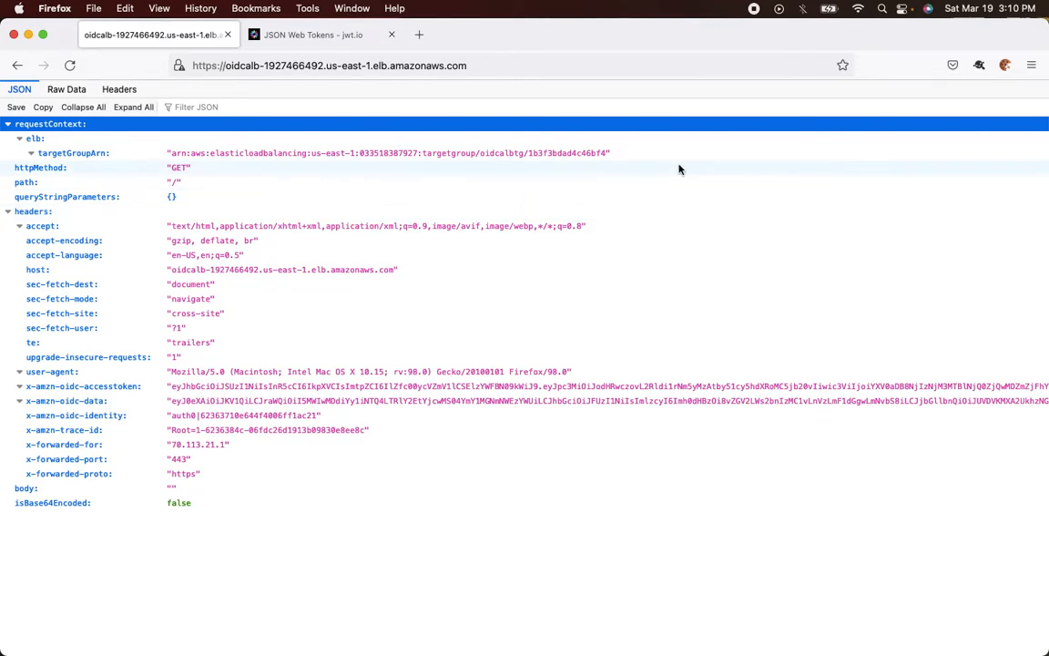
Delete the current context's cookies with Cookie Quick Manager
click(1005, 64)
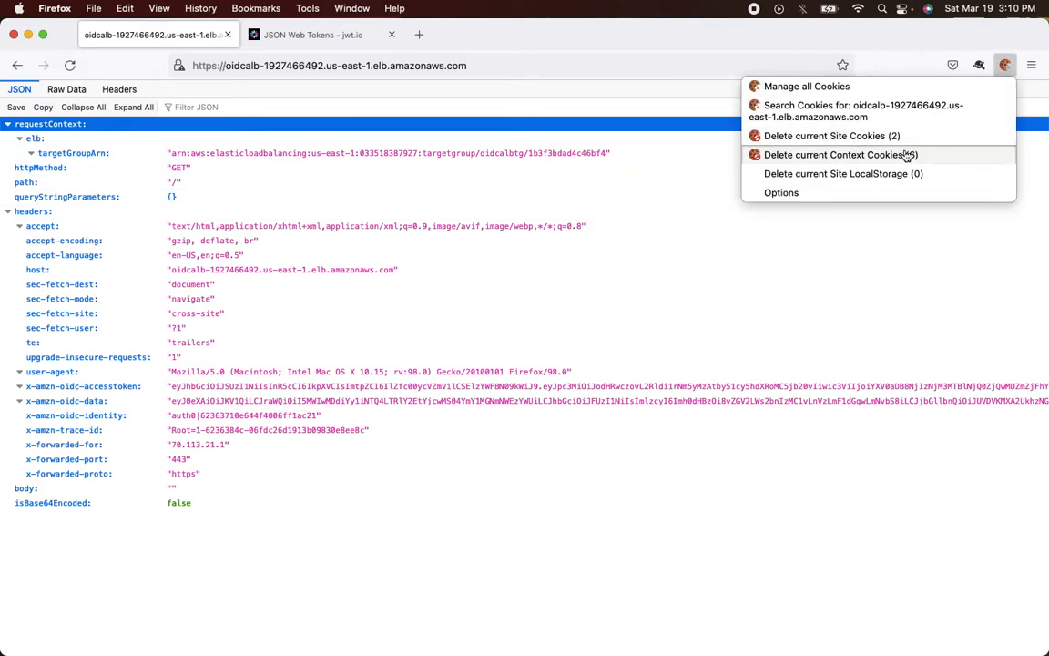
click(838, 154)
click(919, 168)
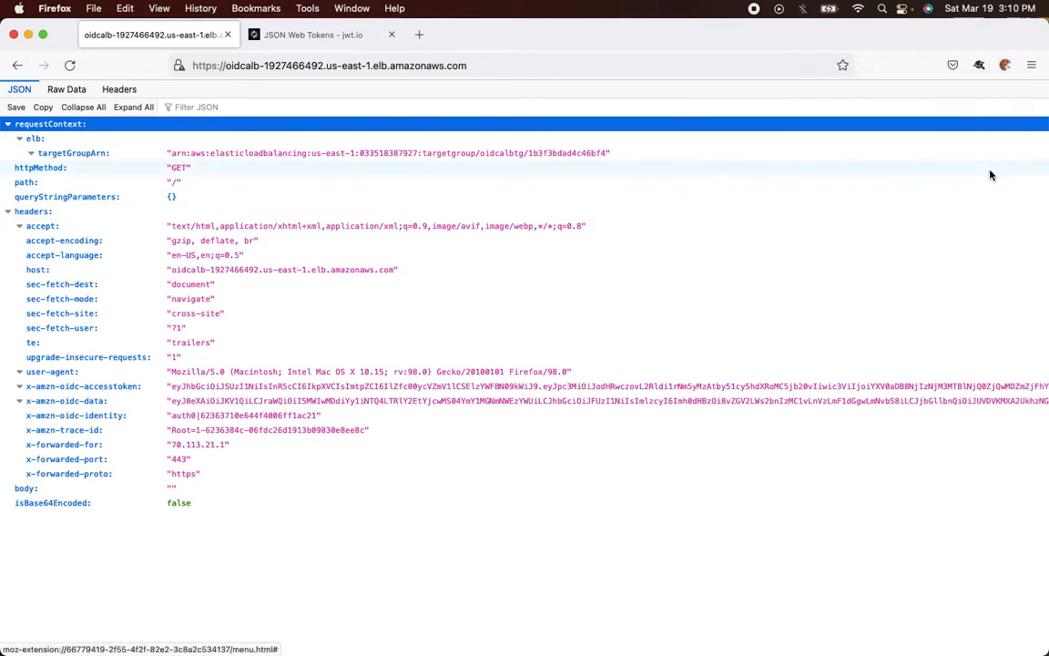
click(1006, 65)
click(1006, 64)
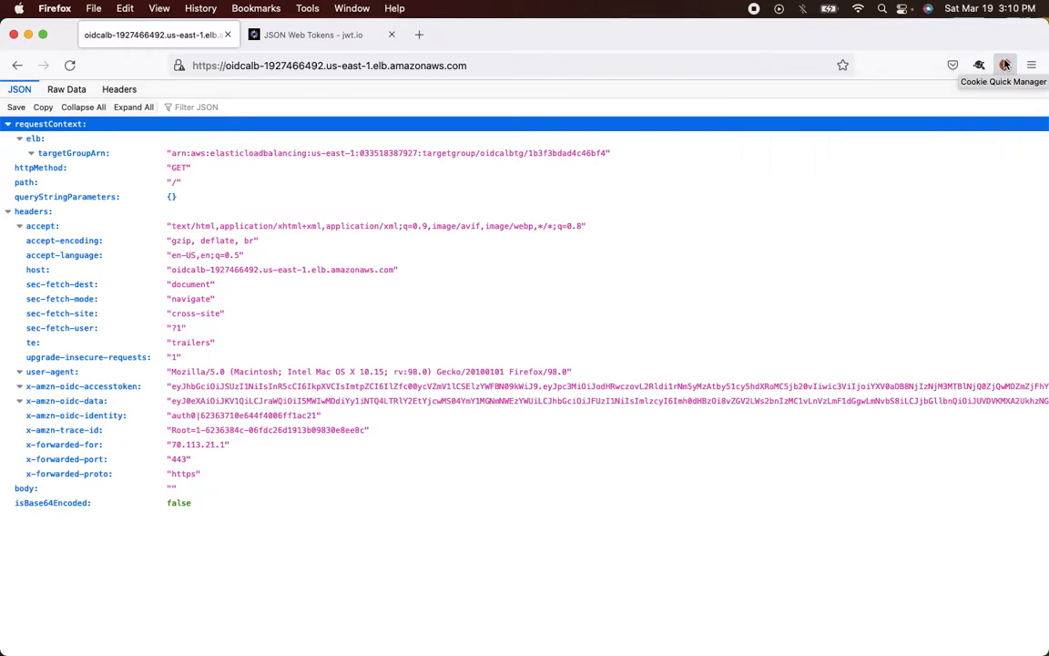
Reload the ALB URL, sign in as testuser2, and select the new x-amzn-oidc-identity value
click(470, 69)
key(Return)
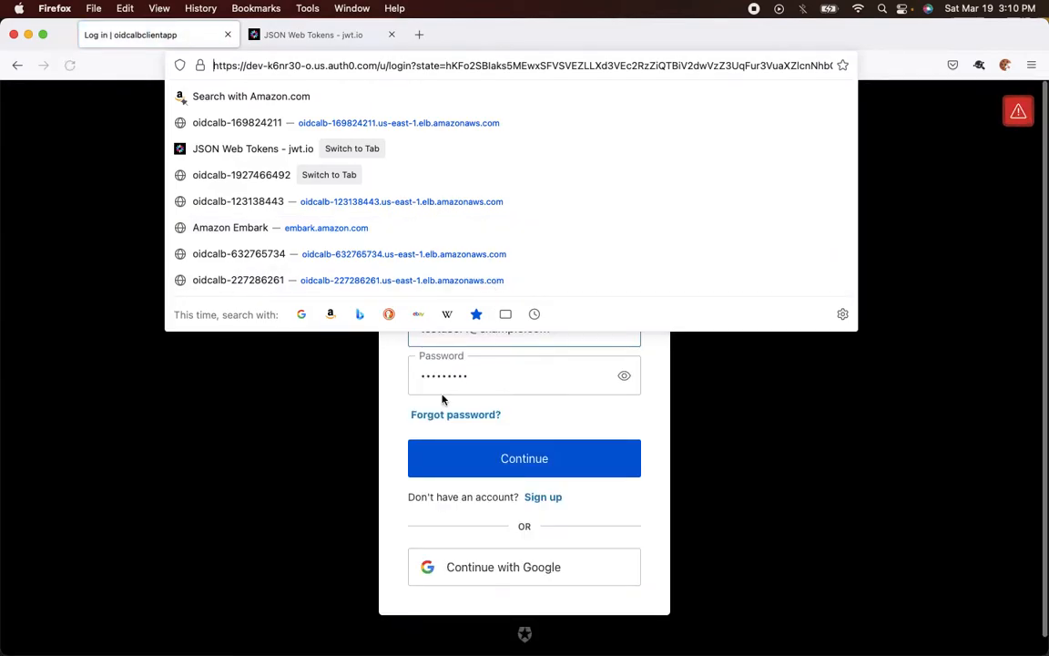
click(350, 402)
click(467, 333)
key(BackSpace)
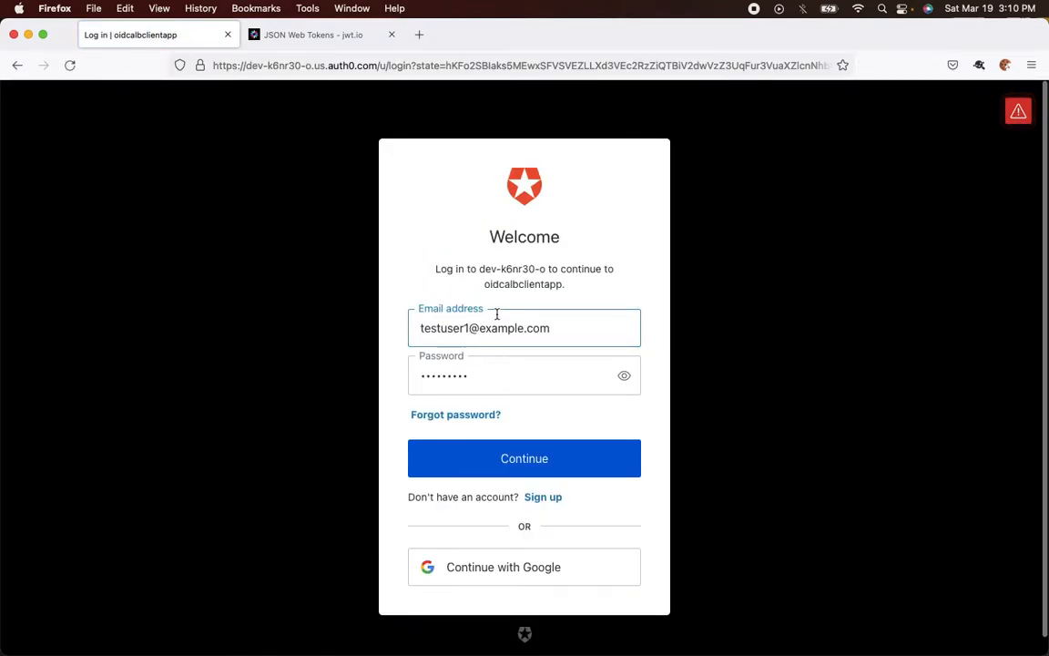
text(2)
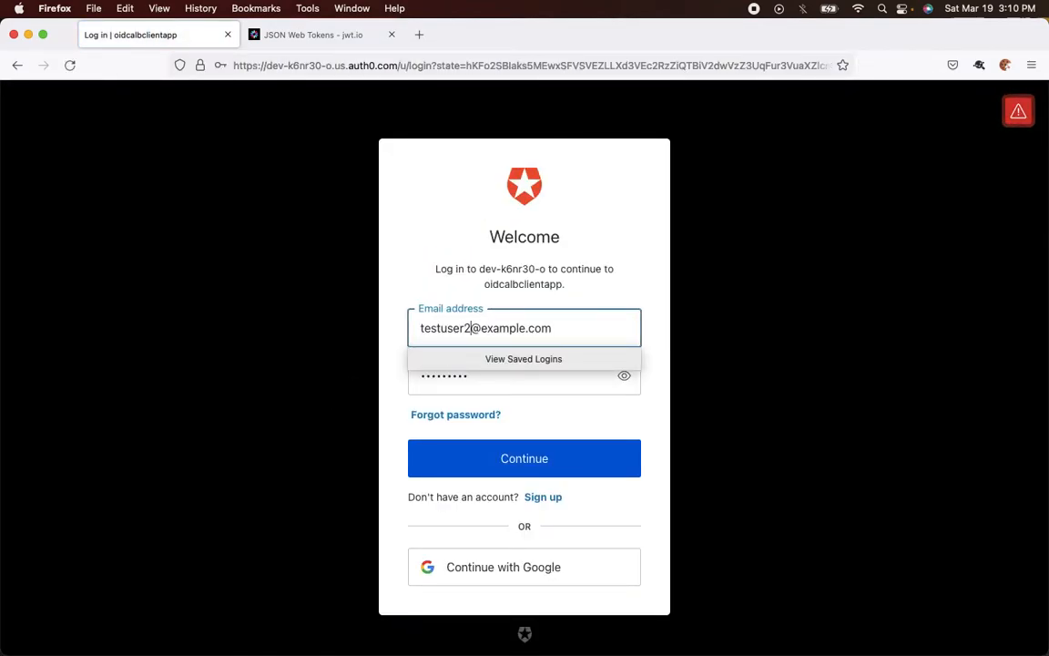
click(497, 457)
click(464, 234)
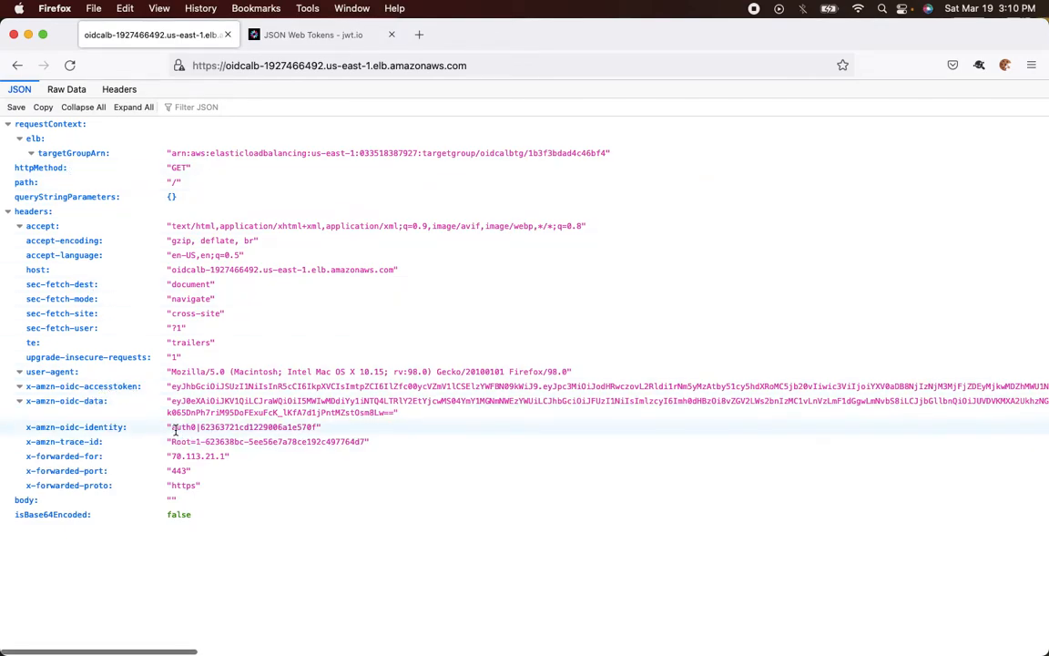
drag(172, 428, 319, 427)
key(super+c)
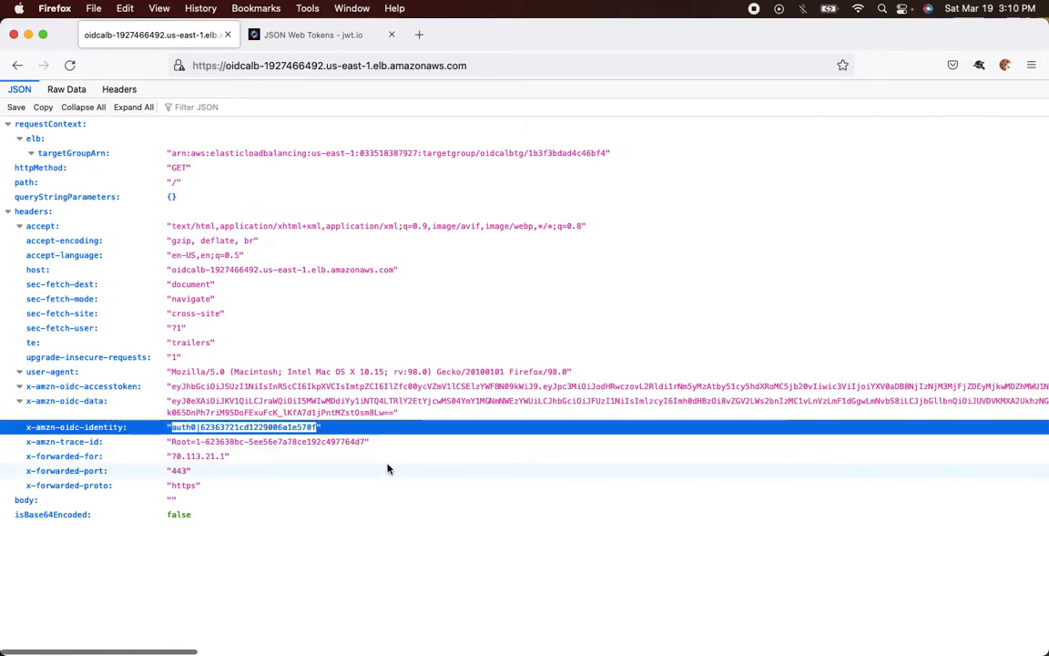
key(super+Tab)
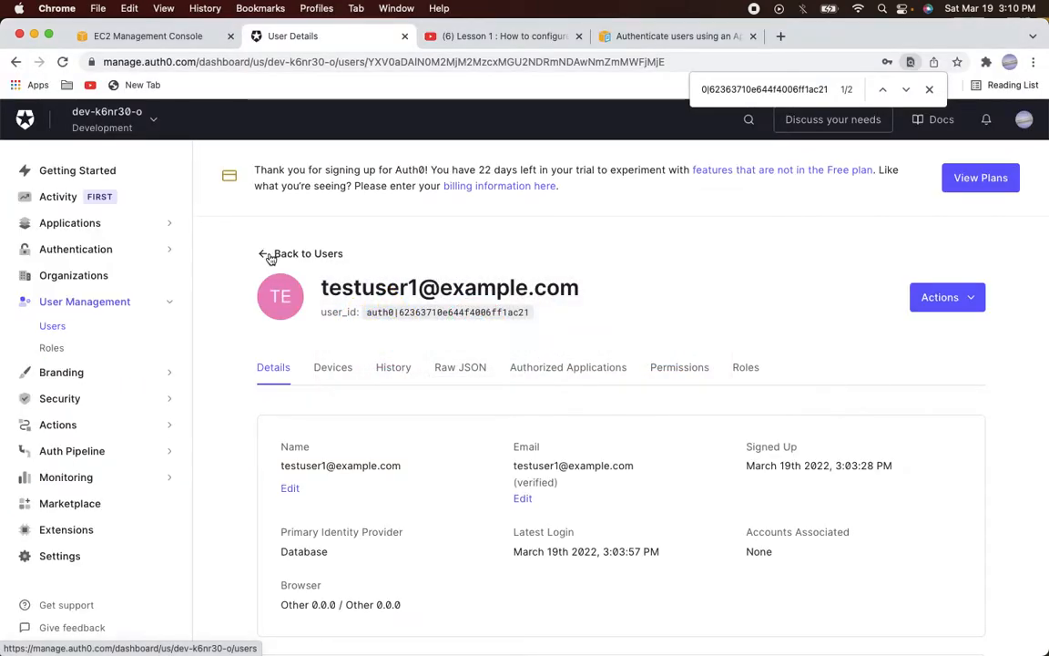
Open the second test user's details and search the page for the ALB identity value
click(270, 254)
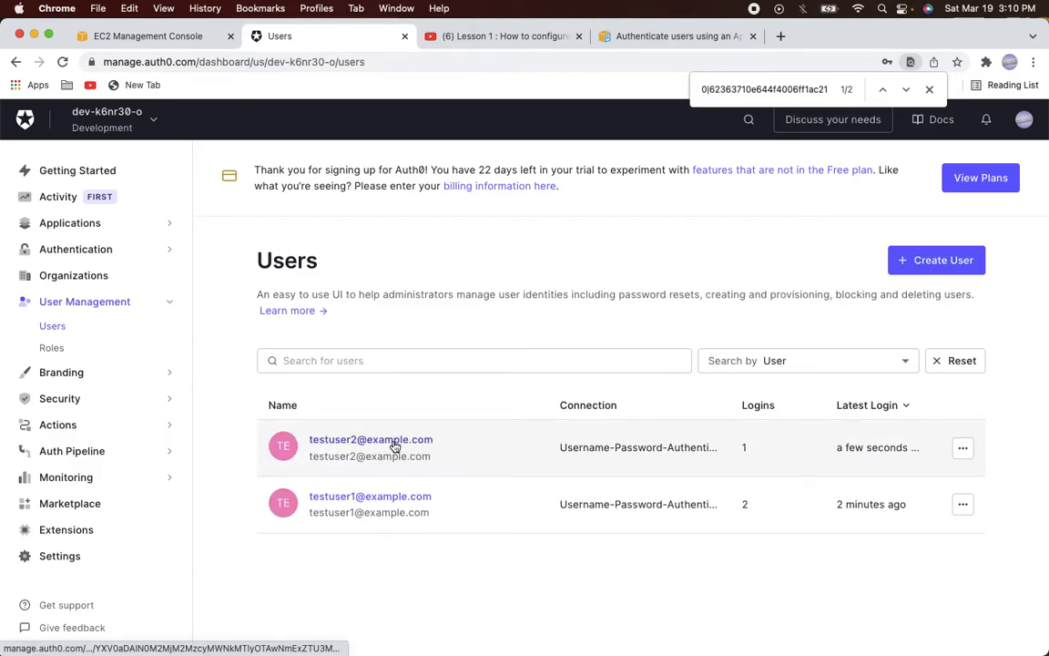
click(395, 443)
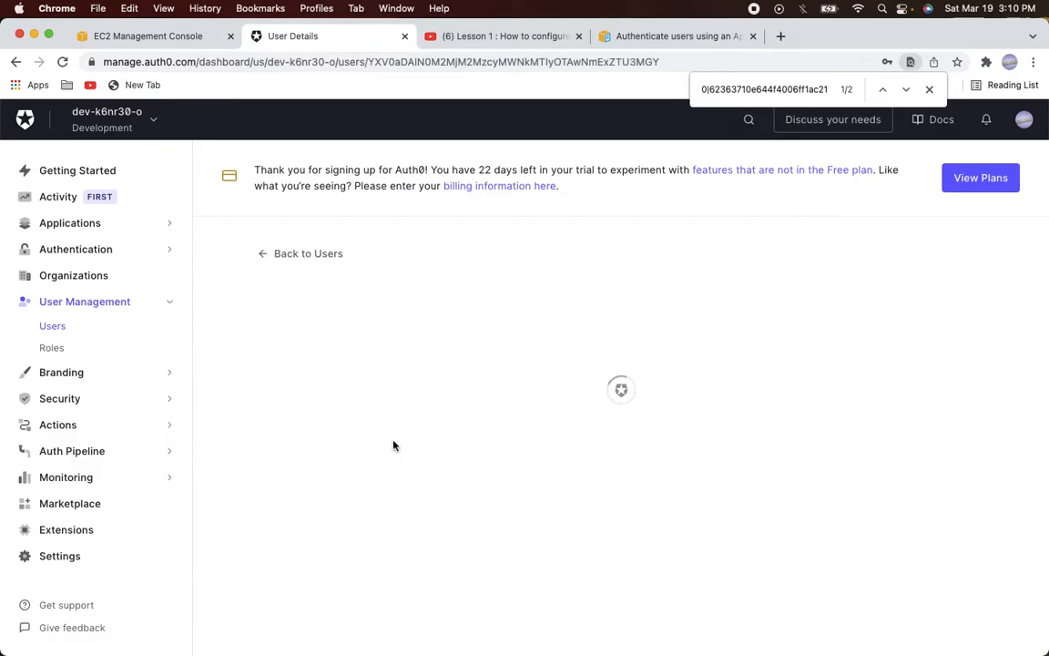
key(super+f)
key(super+v)
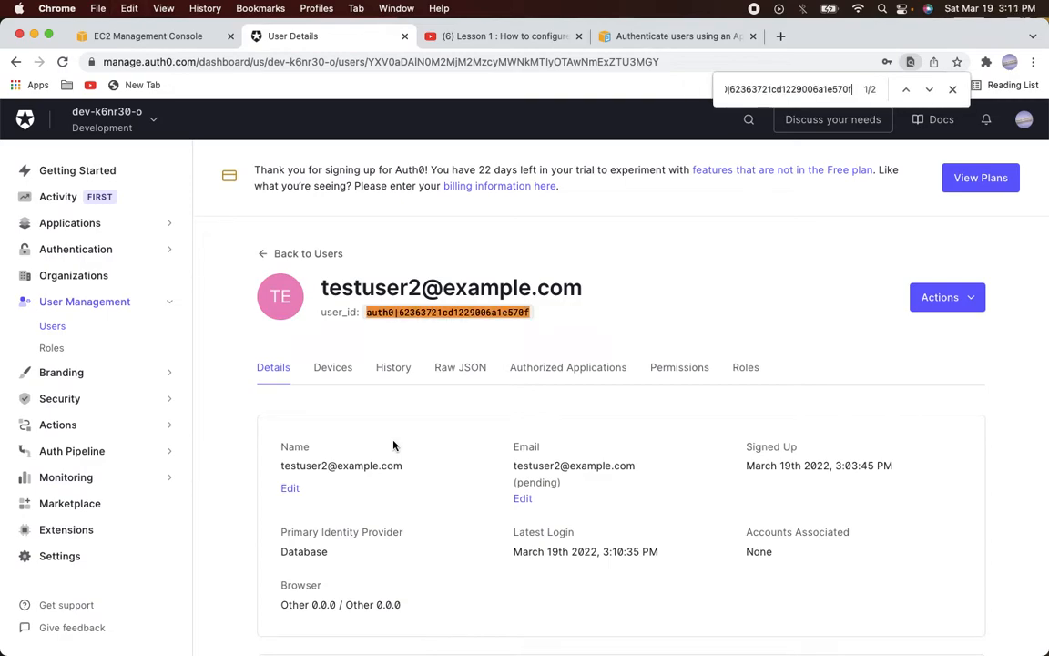
scroll(394, 445, down, 2)
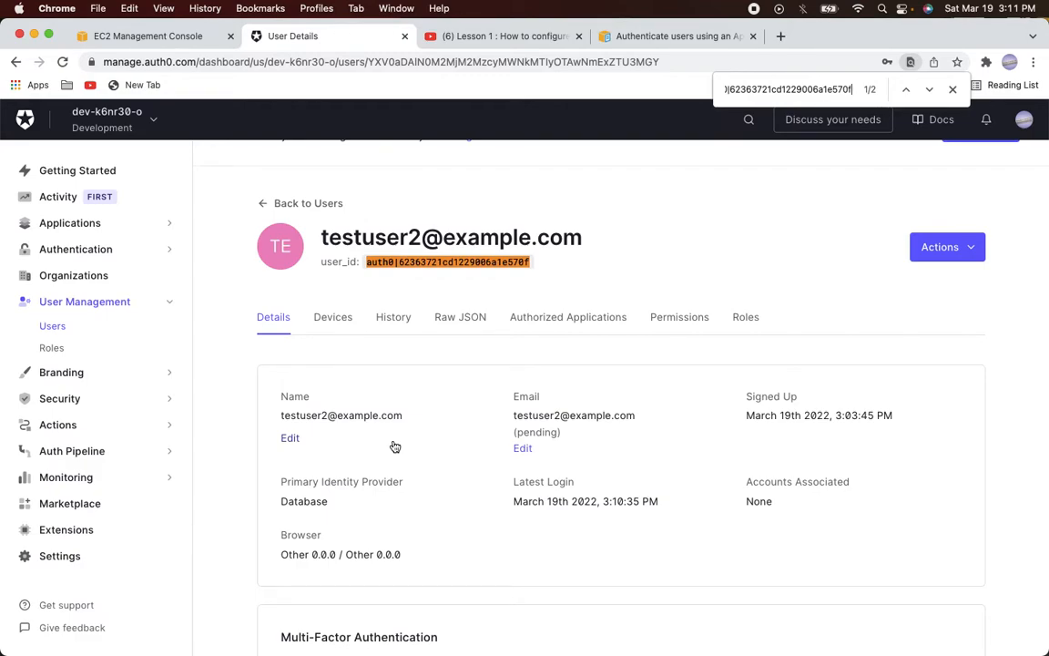
key(super+Tab)
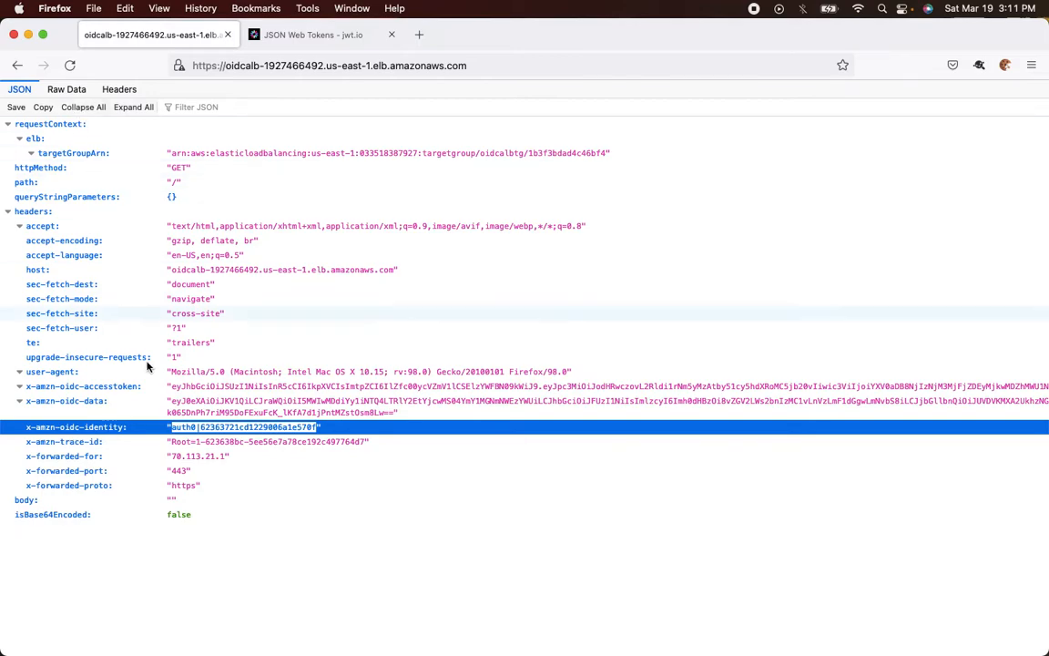
Copy the second test user's x-amzn-oidc-data token and decode it in jwt.io
drag(172, 402, 187, 401)
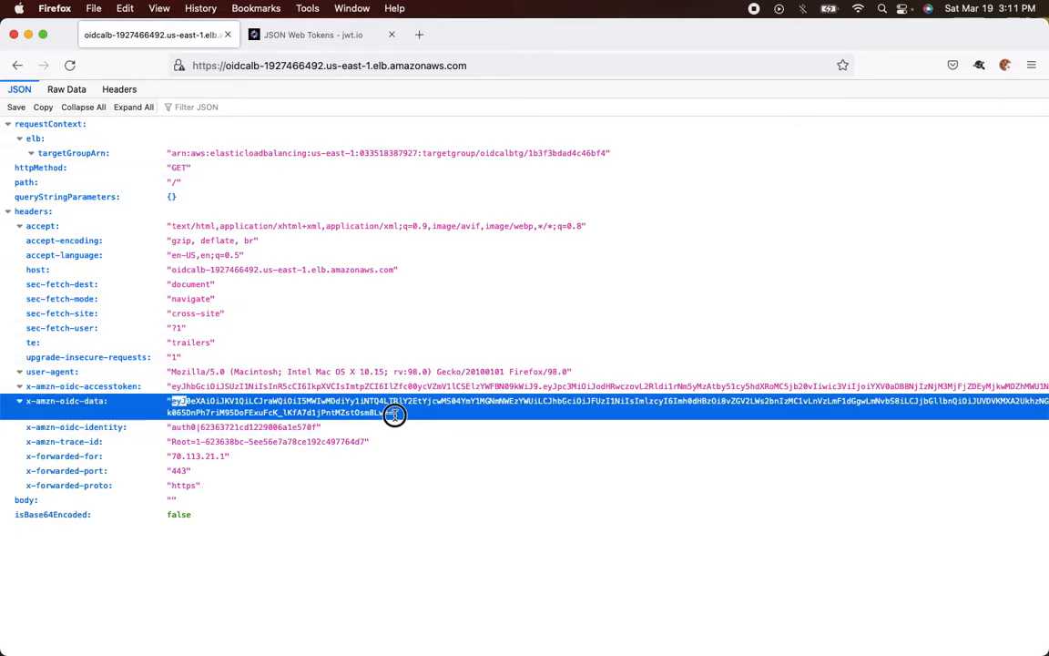
shift+click(396, 412)
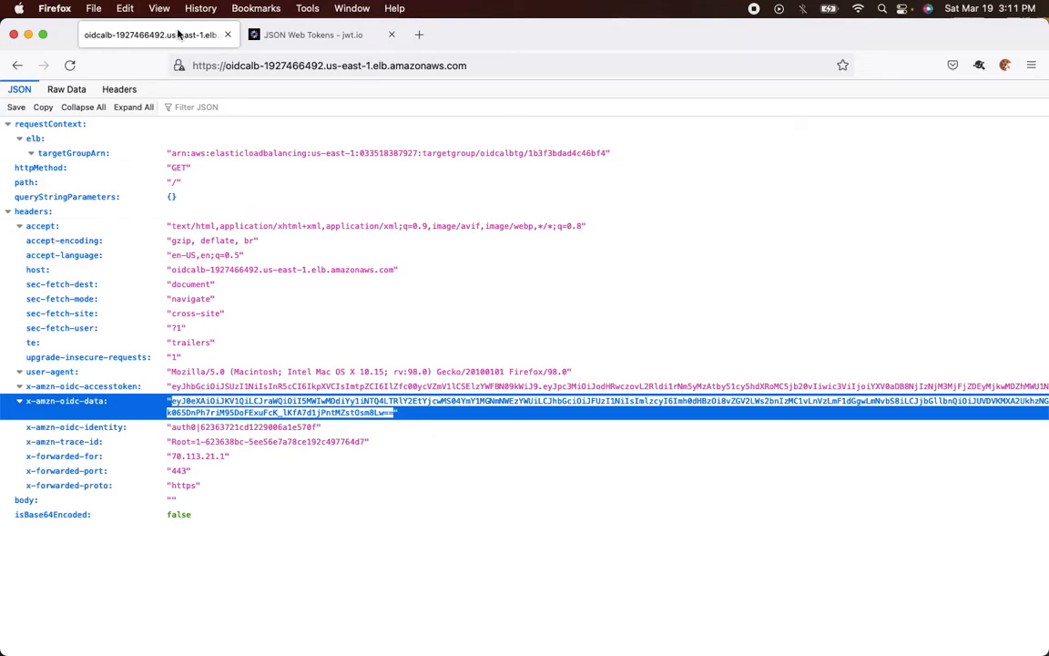
click(276, 32)
key(super+a)
key(super+v)
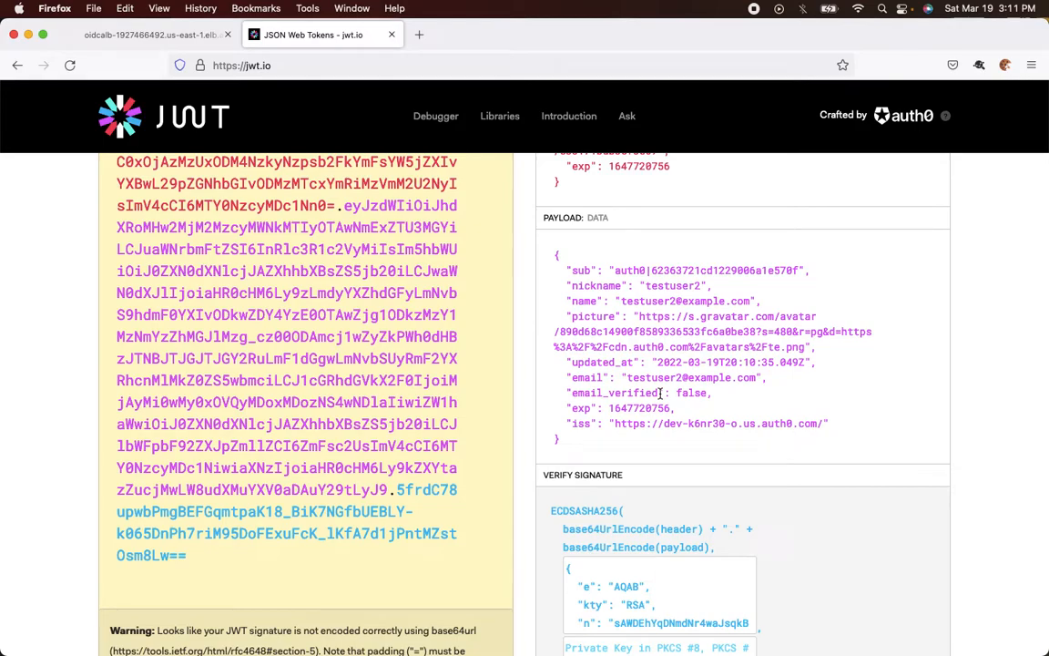
Confirm the Auth0 user's pending email status matches email_verified false in the decoded payload
key(super+Tab)
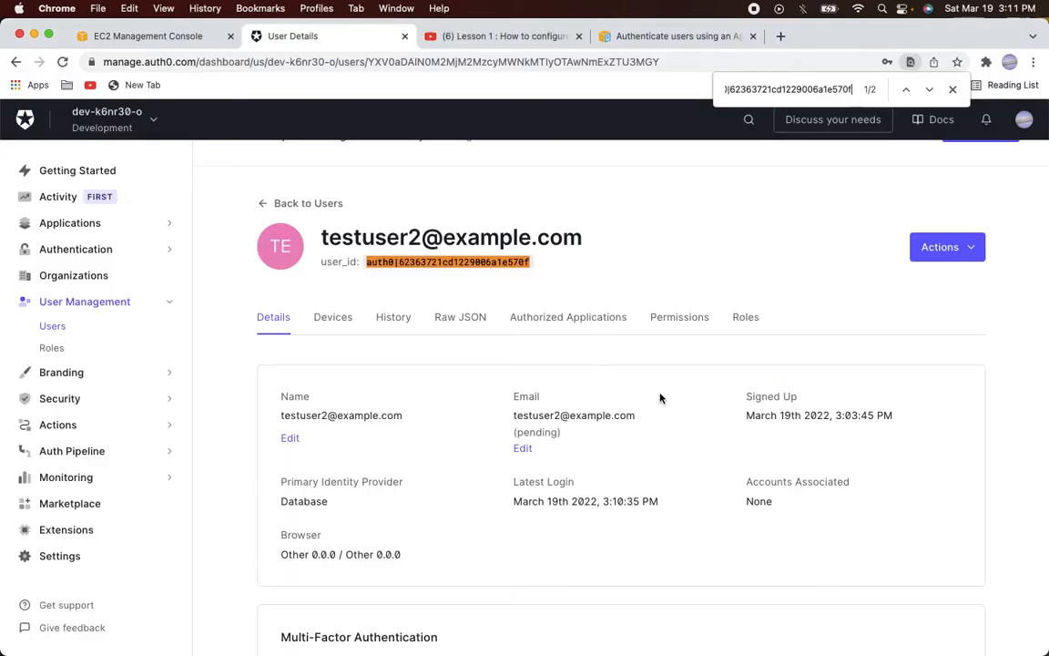
double_click(534, 432)
key(super+Tab)
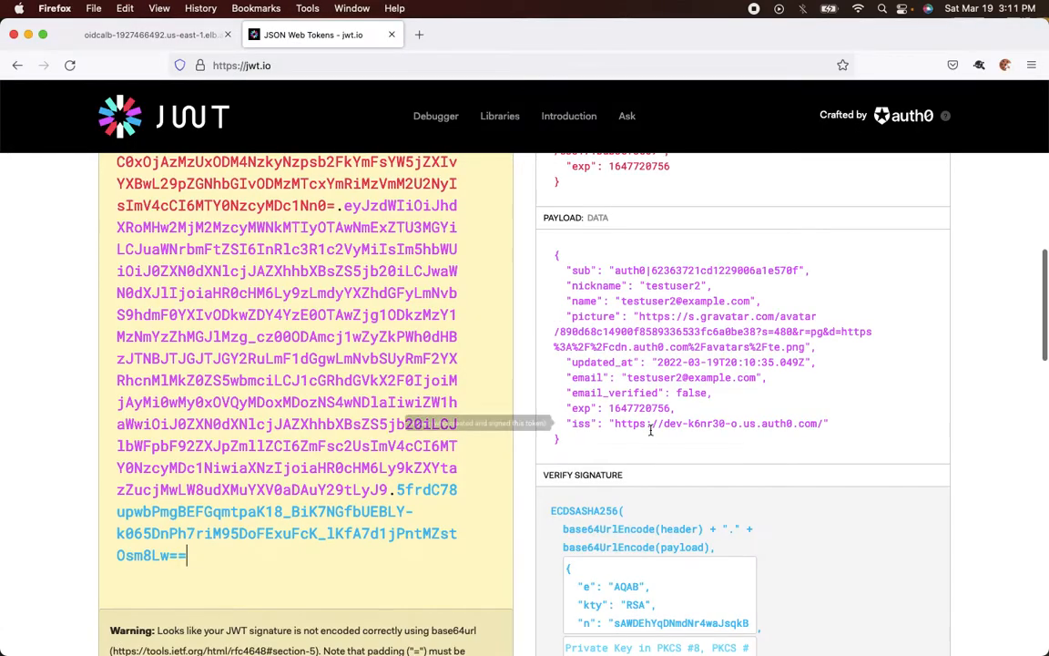
click(153, 36)
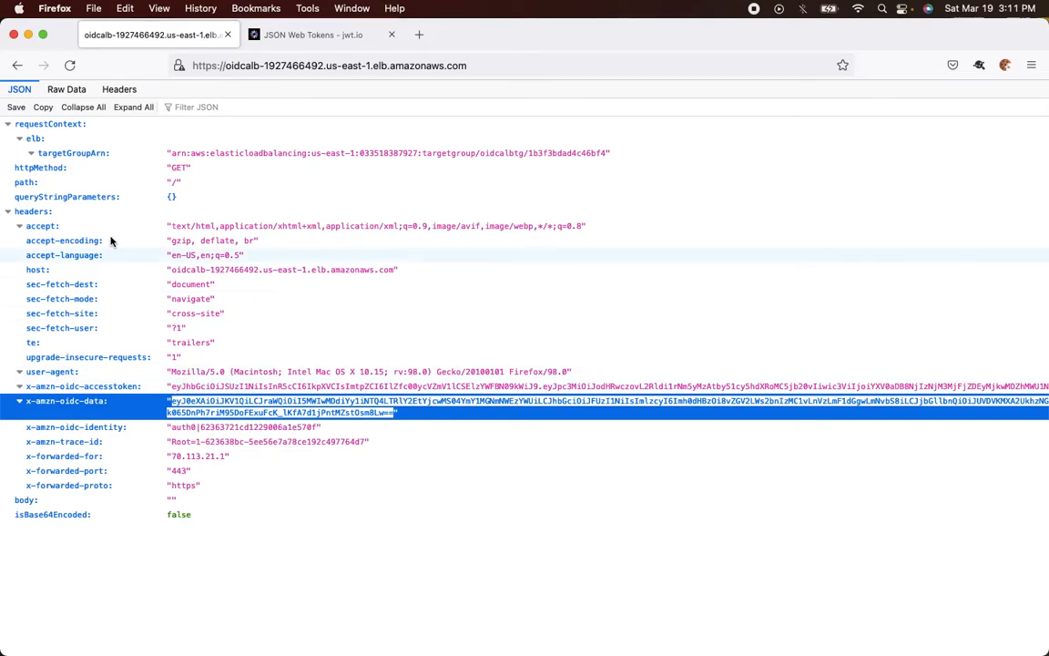
Copy the x-amzn-oidc-accesstoken value from the raw response and decode it in jwt.io
click(73, 90)
drag(9, 352, 34, 352)
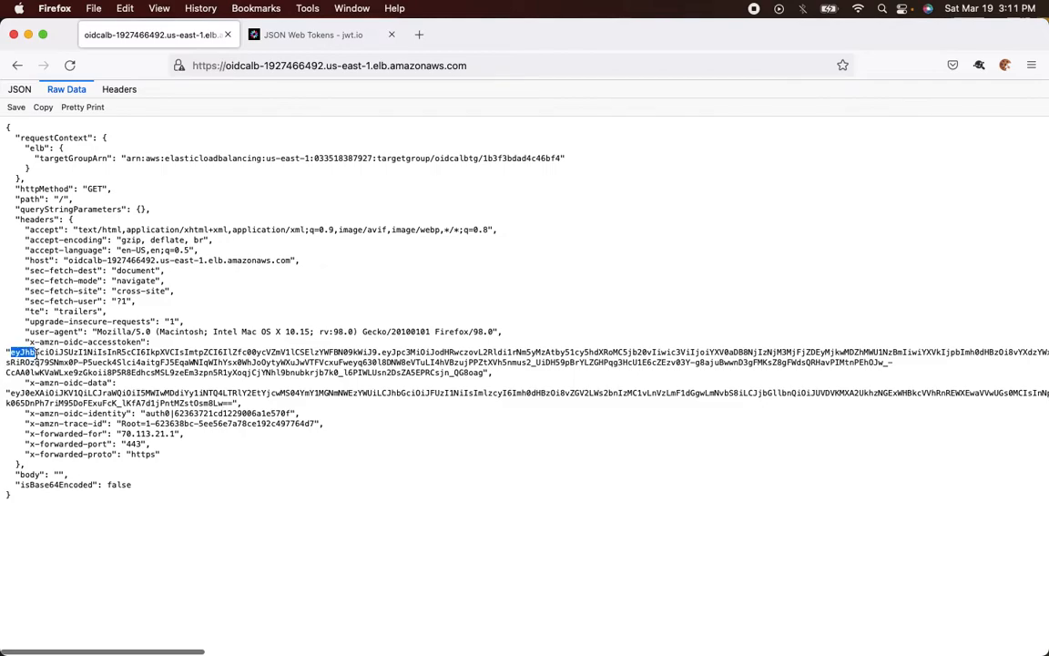
shift+click(486, 373)
click(310, 34)
click(351, 306)
key(super+a)
key(super+v)
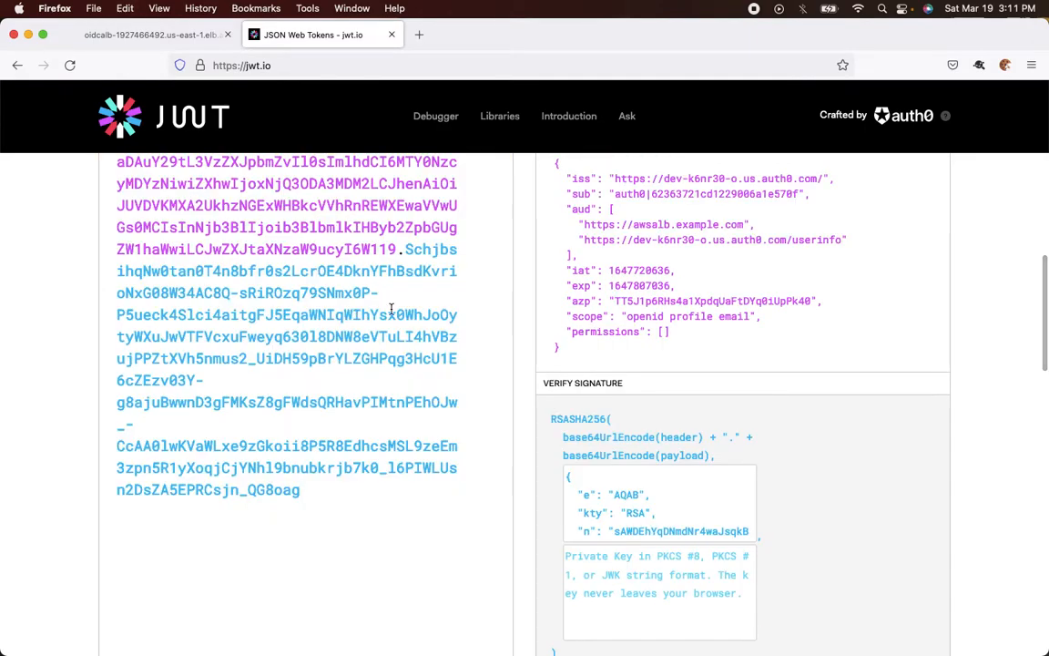
scroll(674, 329, up, 3)
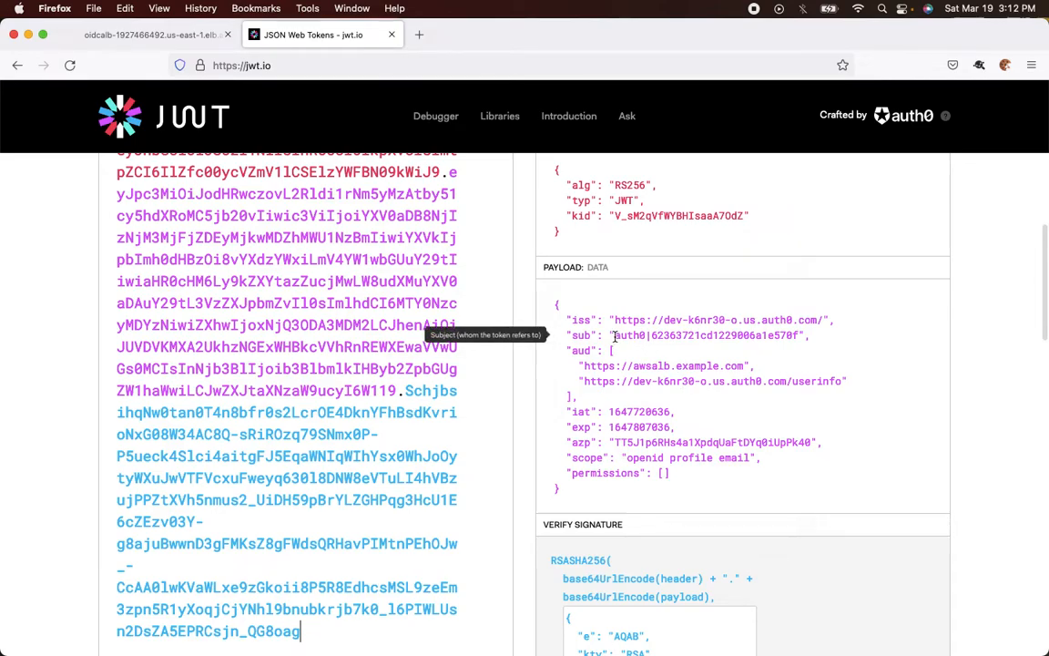
Compare the access token's sub value with the user ID on the Auth0 user page
drag(615, 335, 798, 336)
key(super+Tab)
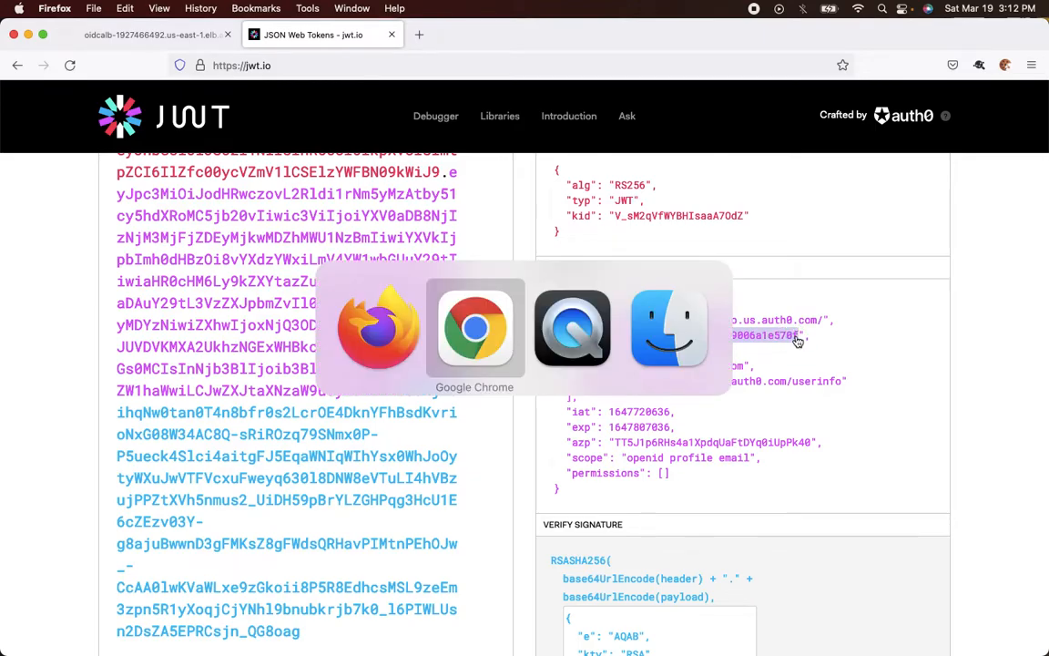
key(super+f)
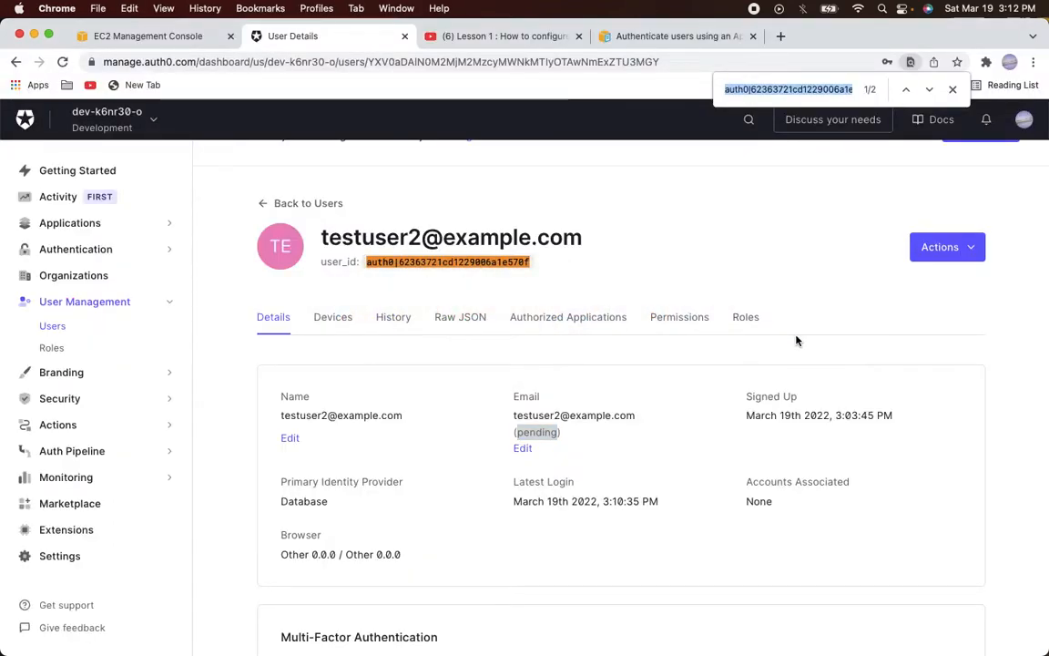
key(Return)
key(Return)
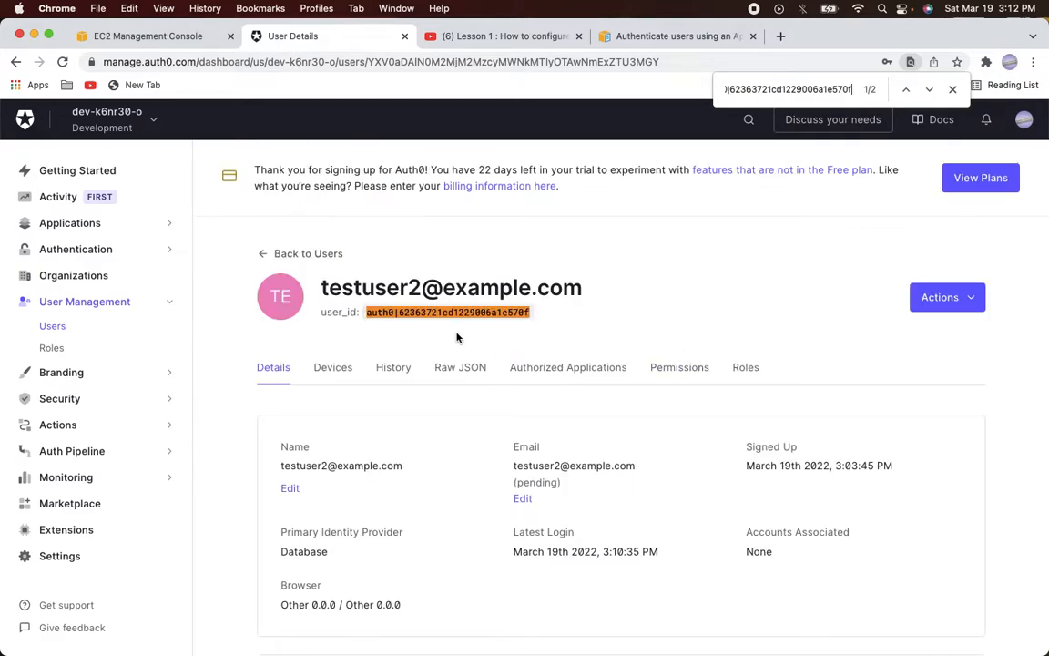
key(super+Tab)
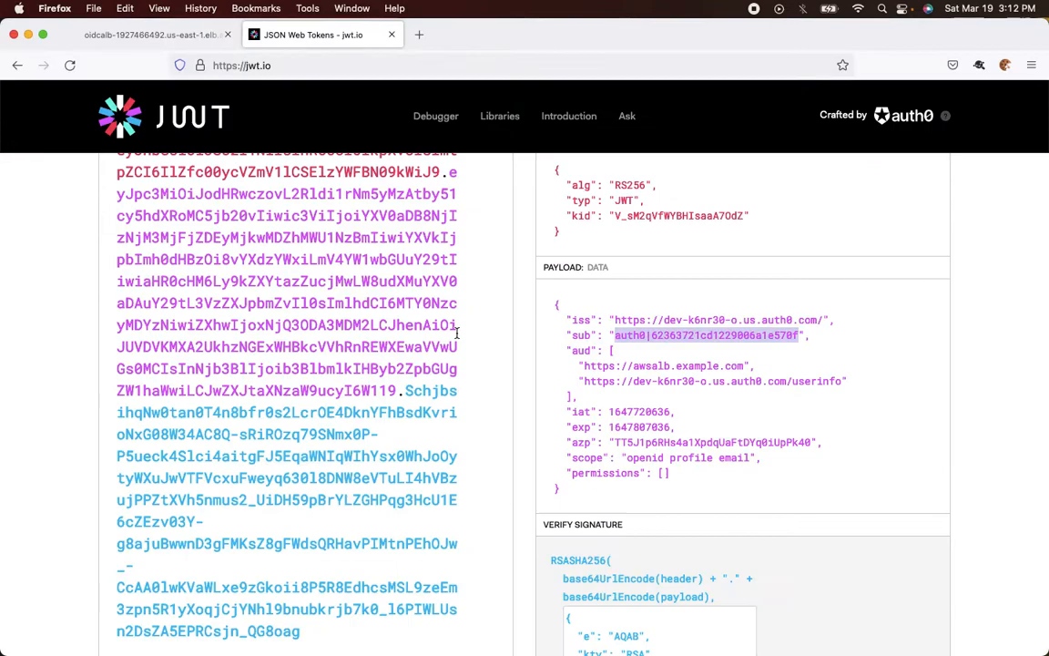
key(super+Tab)
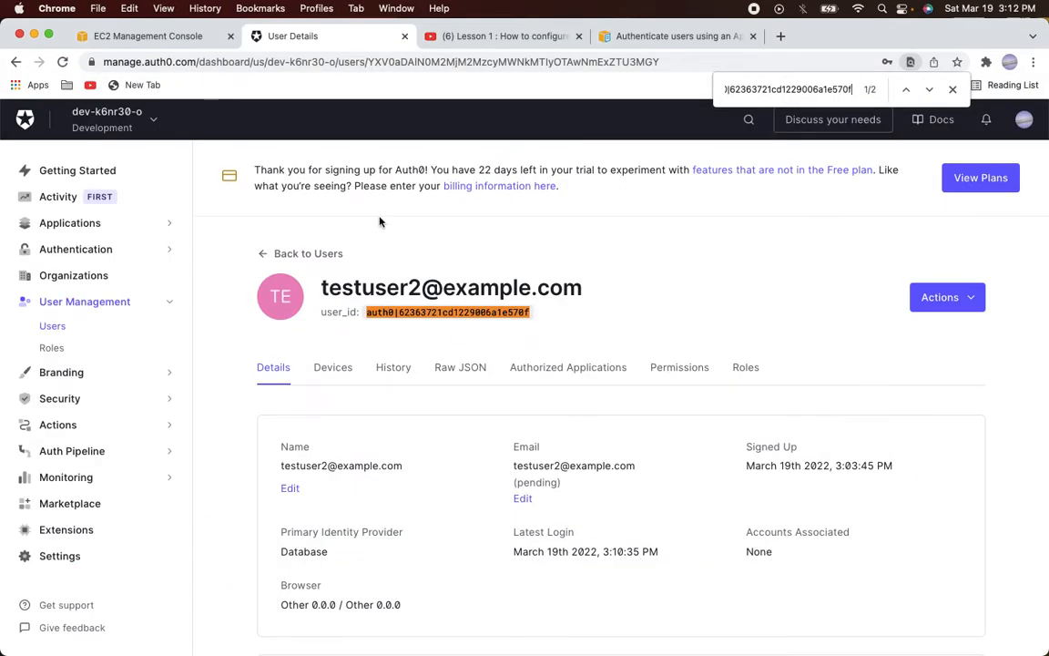